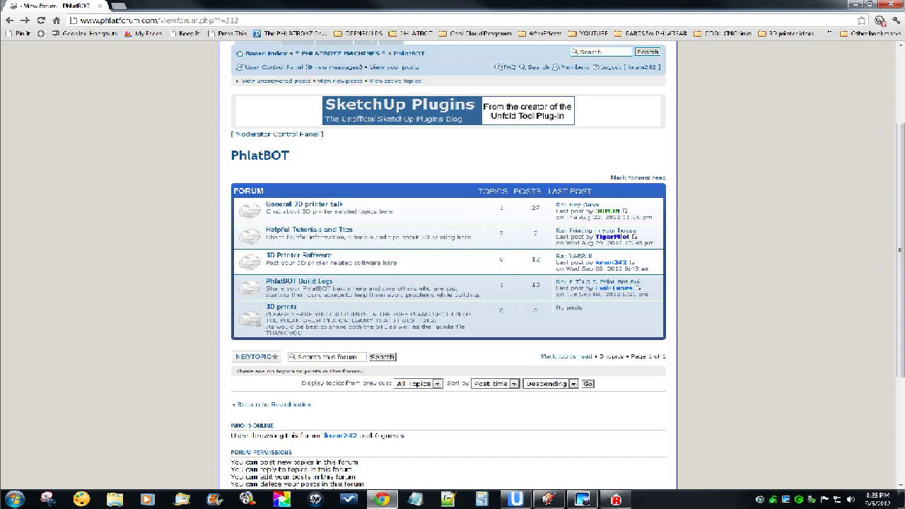
Step: Review the STL Import/Export for Sketchup topic in the forum's 3D Printer Software section, then return to the topic list, declining private-message prompts
{"action": "left_click", "coordinate": [311, 293]}
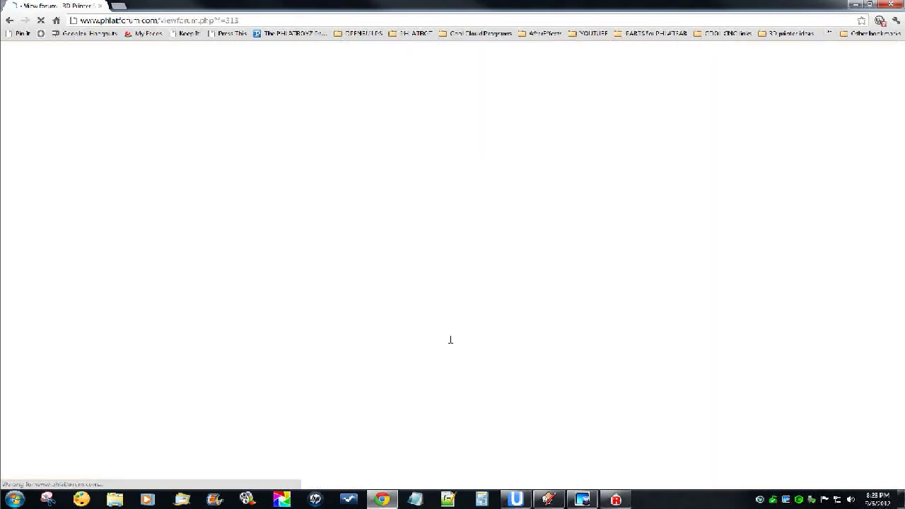
{"action": "left_click", "coordinate": [515, 260]}
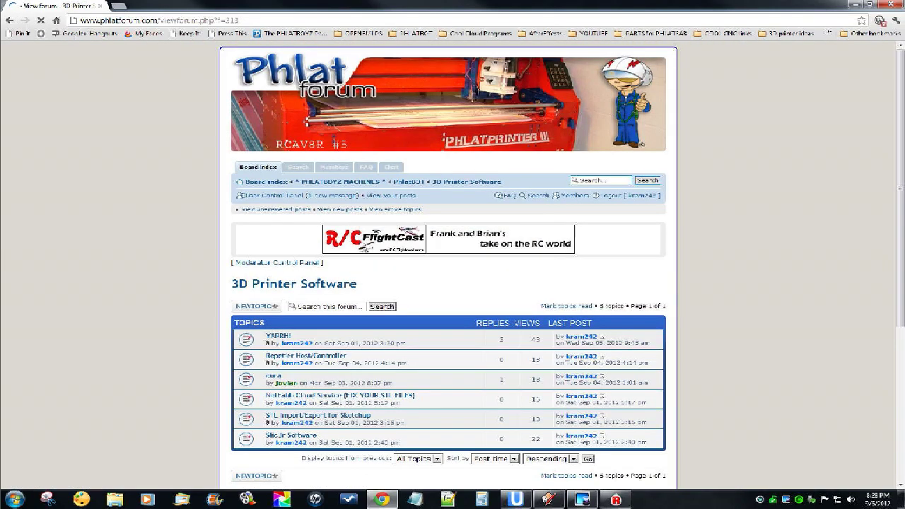
{"action": "scroll", "coordinate": [590, 342], "scroll_direction": "down", "scroll_amount": 4}
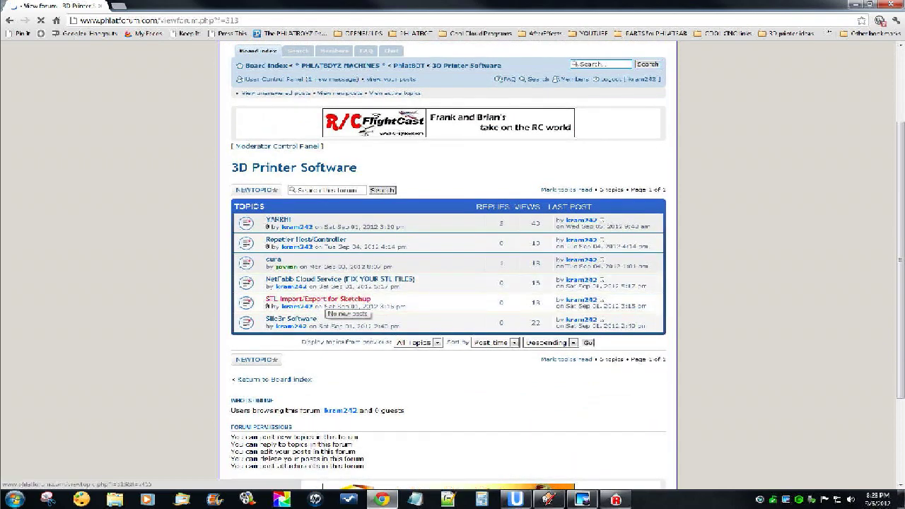
{"action": "left_click", "coordinate": [318, 299]}
{"action": "scroll", "coordinate": [368, 212], "scroll_direction": "down", "scroll_amount": 3}
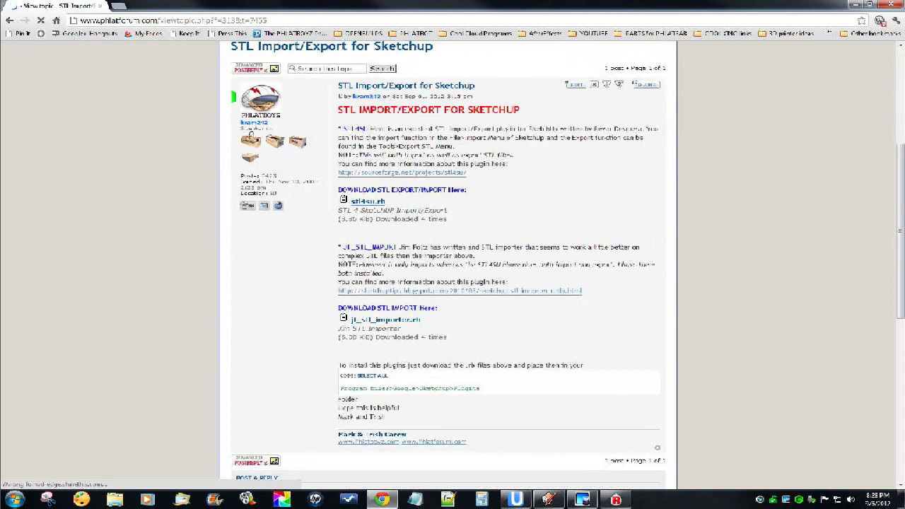
{"action": "scroll", "coordinate": [452, 261], "scroll_direction": "up", "scroll_amount": 1}
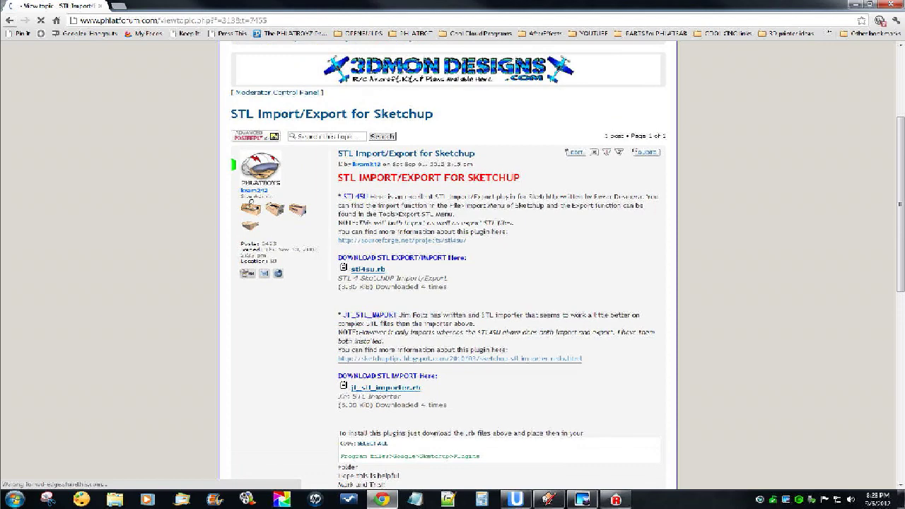
{"action": "left_click", "coordinate": [10, 21]}
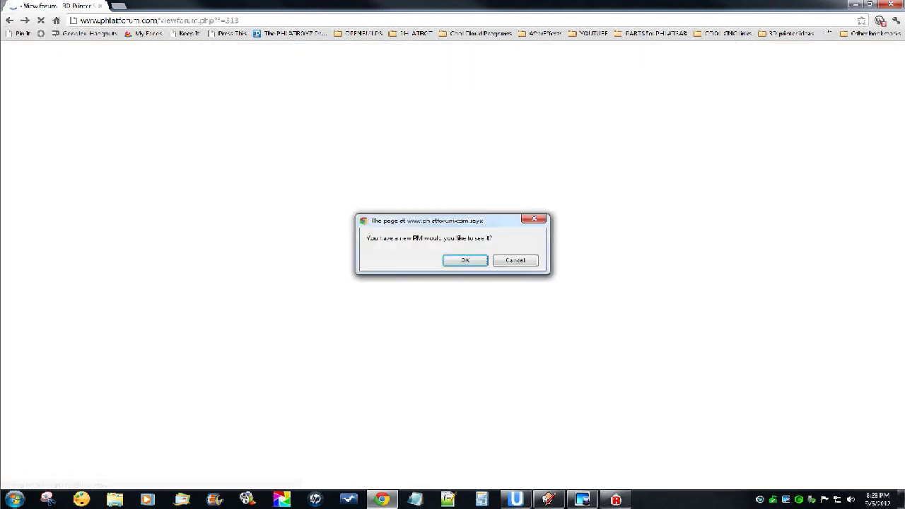
{"action": "left_click", "coordinate": [515, 259]}
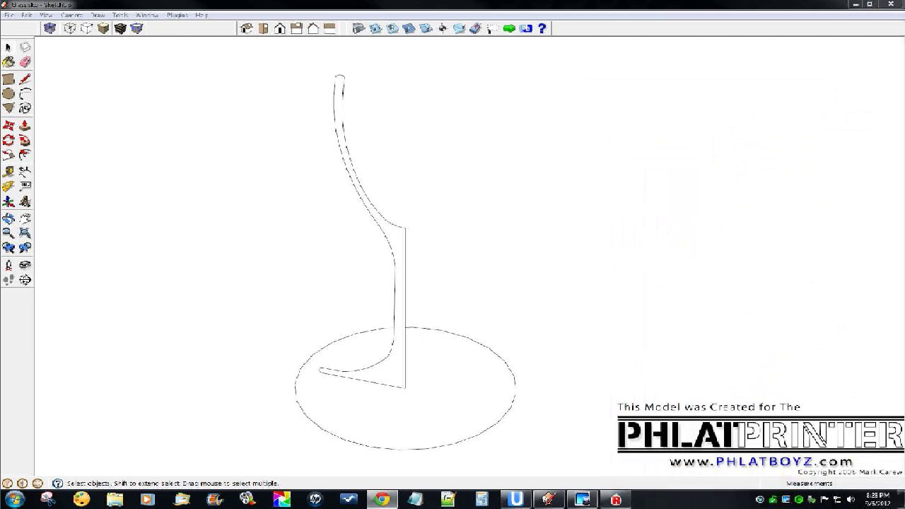
Step: In SketchUp, draw a flat circle on the ground beside the existing glass profile and its base circle
{"action": "scroll", "coordinate": [347, 276], "scroll_direction": "down", "scroll_amount": 3}
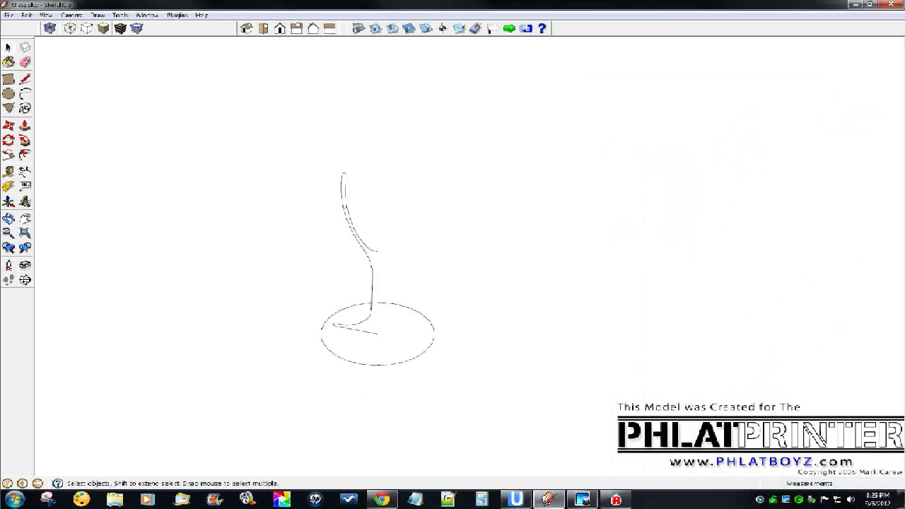
{"action": "mouse_move", "coordinate": [348, 275]}
{"action": "middle_mouse_down"}
{"action": "mouse_move", "coordinate": [301, 285]}
{"action": "mouse_move", "coordinate": [212, 259]}
{"action": "mouse_move", "coordinate": [338, 257]}
{"action": "middle_mouse_up"}
{"action": "scroll", "coordinate": [366, 259], "scroll_direction": "up", "scroll_amount": 6}
{"action": "scroll", "coordinate": [377, 199], "scroll_direction": "down", "scroll_amount": 9}
{"action": "scroll", "coordinate": [436, 242], "scroll_direction": "up", "scroll_amount": 3}
{"action": "scroll", "coordinate": [282, 191], "scroll_direction": "up", "scroll_amount": 3}
{"action": "scroll", "coordinate": [342, 314], "scroll_direction": "down", "scroll_amount": 3}
{"action": "key", "text": "c"}
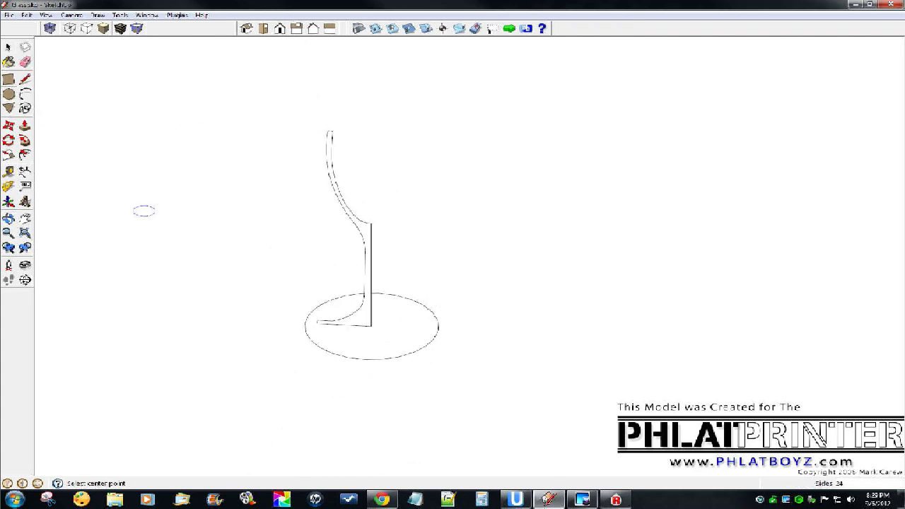
{"action": "scroll", "coordinate": [148, 213], "scroll_direction": "down", "scroll_amount": 3}
{"action": "left_click", "coordinate": [362, 289]}
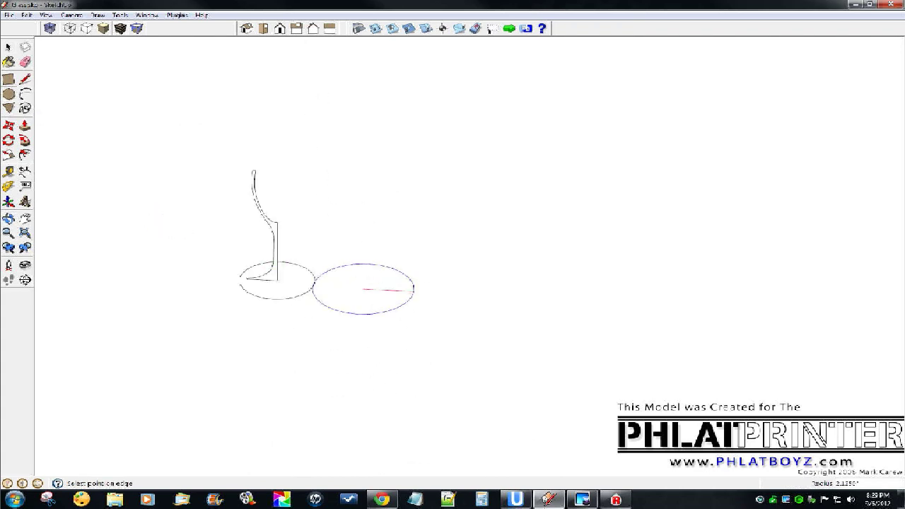
{"action": "left_click", "coordinate": [403, 296]}
Step: Delete the new circle's face, keeping only its outline as a path
{"action": "key", "text": "space"}
{"action": "left_click", "coordinate": [363, 288]}
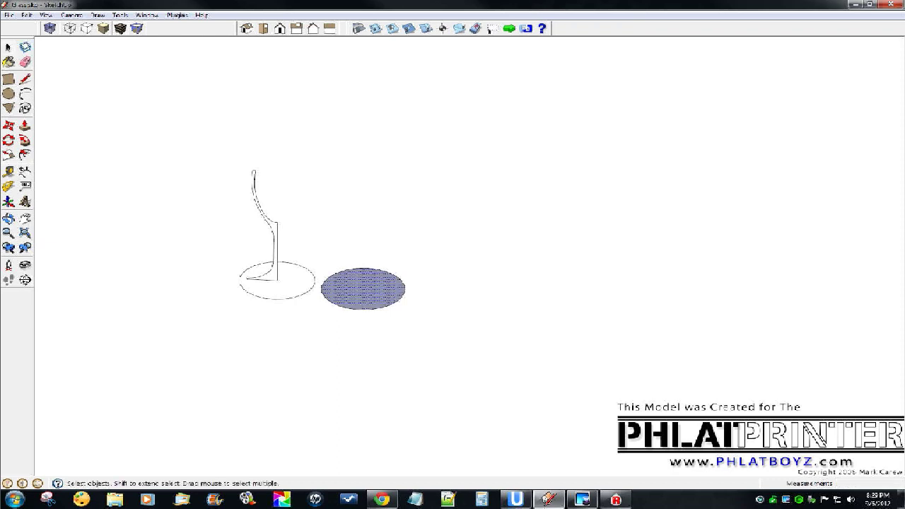
{"action": "key", "text": "Delete"}
Step: Draw a vertical centre line about 7.25 inches tall, upward from the new circle's centre
{"action": "scroll", "coordinate": [293, 284], "scroll_direction": "up", "scroll_amount": 5}
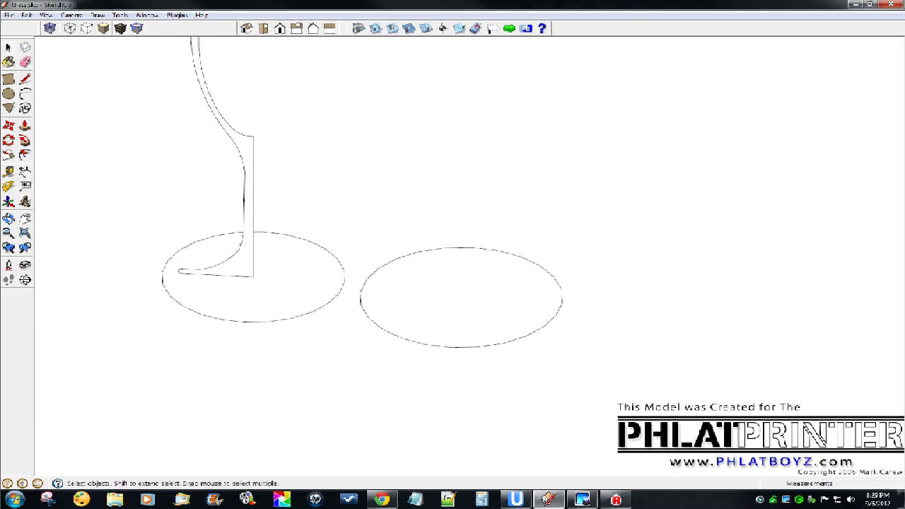
{"action": "left_click", "coordinate": [361, 299]}
{"action": "left_click", "coordinate": [344, 281]}
{"action": "left_click", "coordinate": [361, 299]}
{"action": "left_click", "coordinate": [353, 317]}
{"action": "key", "text": "l"}
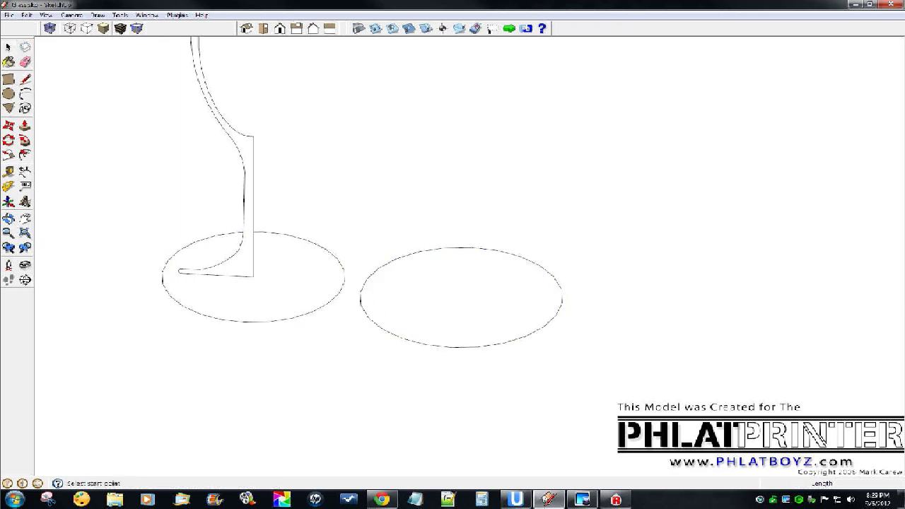
{"action": "left_click", "coordinate": [460, 296]}
{"action": "middle_click_drag", "start_coordinate": [525, 418], "coordinate": [520, 185]}
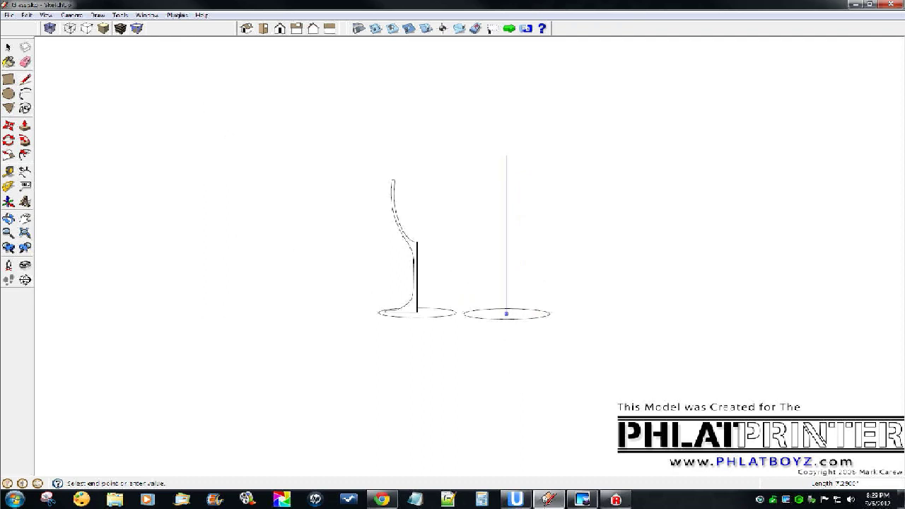
{"action": "scroll", "coordinate": [506, 154], "scroll_direction": "up", "scroll_amount": 3}
{"action": "scroll", "coordinate": [485, 148], "scroll_direction": "down", "scroll_amount": 4}
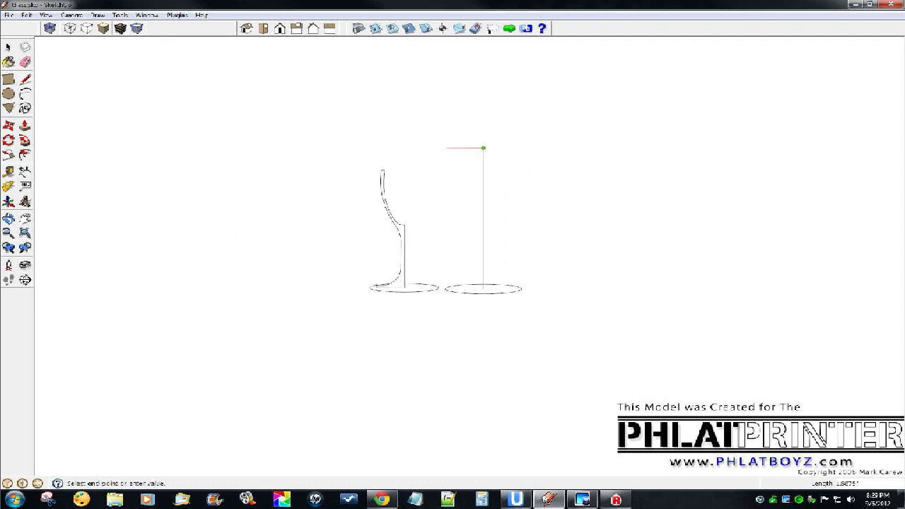
Step: Outline a rectangular bowl block from the top of the centre line, out toward the existing profile, down, and back to the line
{"action": "left_click", "coordinate": [444, 147]}
{"action": "left_click", "coordinate": [445, 206]}
{"action": "scroll", "coordinate": [461, 213], "scroll_direction": "up", "scroll_amount": 4}
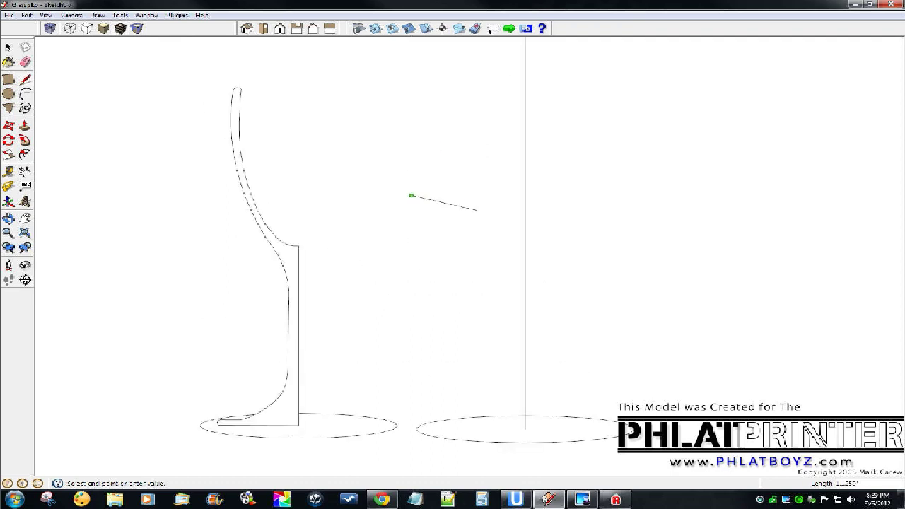
{"action": "left_click", "coordinate": [526, 196]}
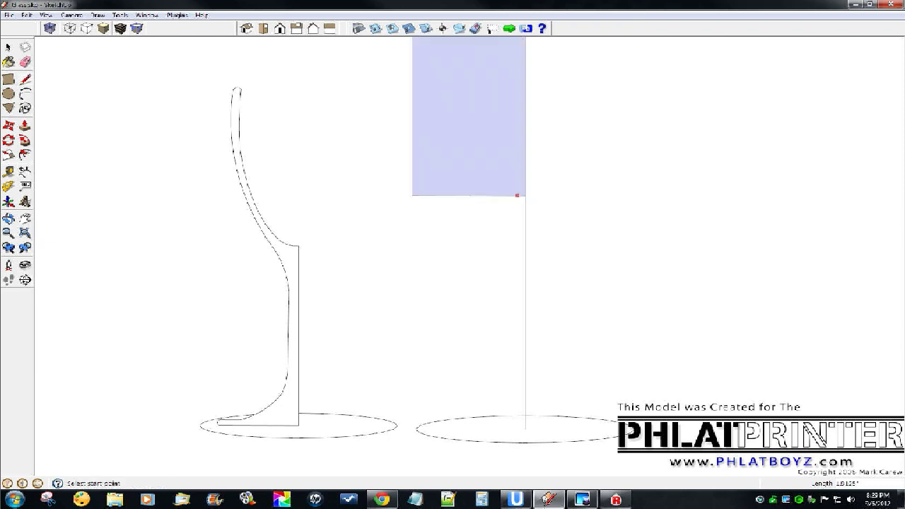
Step: Outline the stem with a side line about 4.2 inches long and a foot with a short vertical tip and sloped upper edge
{"action": "left_click", "coordinate": [499, 195]}
{"action": "scroll", "coordinate": [499, 196], "scroll_direction": "down", "scroll_amount": 3}
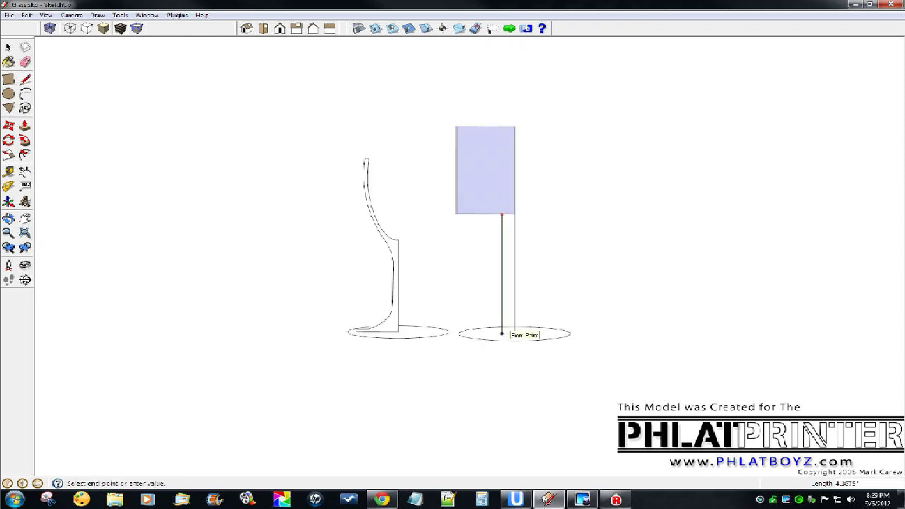
{"action": "scroll", "coordinate": [502, 333], "scroll_direction": "up", "scroll_amount": 3}
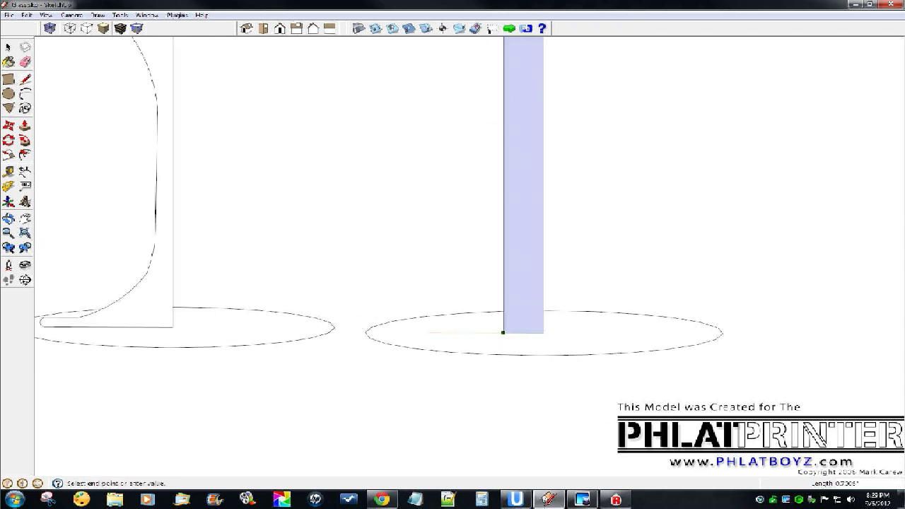
{"action": "left_click", "coordinate": [389, 314]}
{"action": "left_click", "coordinate": [504, 271]}
{"action": "scroll", "coordinate": [543, 304], "scroll_direction": "down", "scroll_amount": 3}
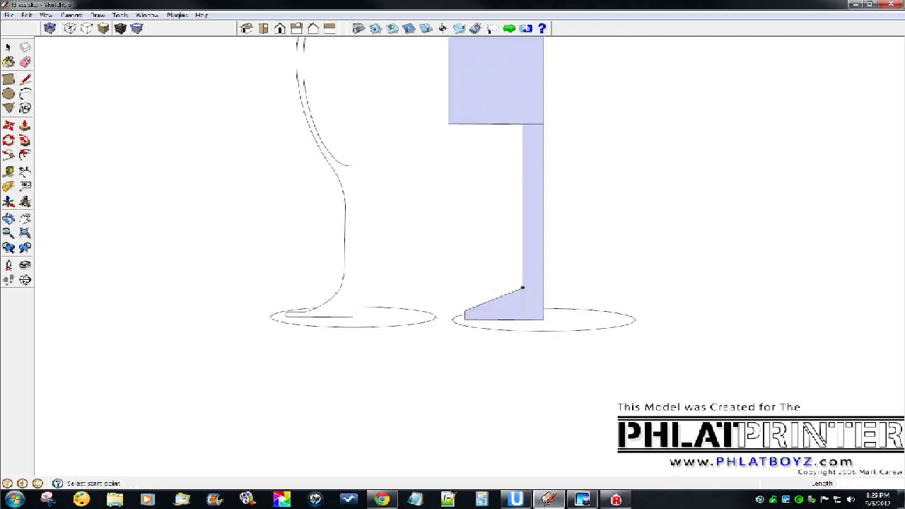
Step: Erase the interior edges that separate the stem from the bowl block and from the foot
{"action": "key", "text": "e"}
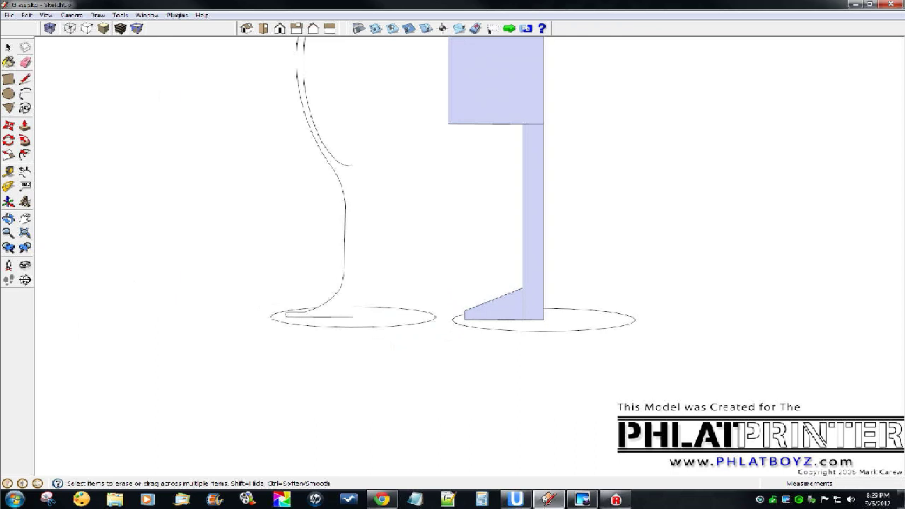
{"action": "scroll", "coordinate": [548, 270], "scroll_direction": "down", "scroll_amount": 3}
{"action": "middle_click_drag", "start_coordinate": [549, 270], "coordinate": [537, 280]}
{"action": "scroll", "coordinate": [538, 280], "scroll_direction": "up", "scroll_amount": 3}
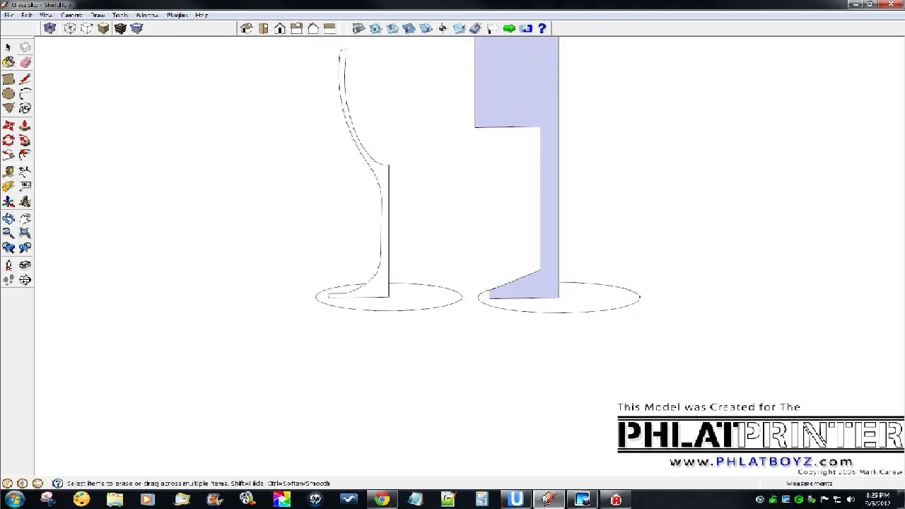
Step: Draw an arc bulging into the foot, from the top of its vertical tip to where the slope meets the stem
{"action": "key", "text": "a"}
{"action": "scroll", "coordinate": [533, 282], "scroll_direction": "up", "scroll_amount": 5}
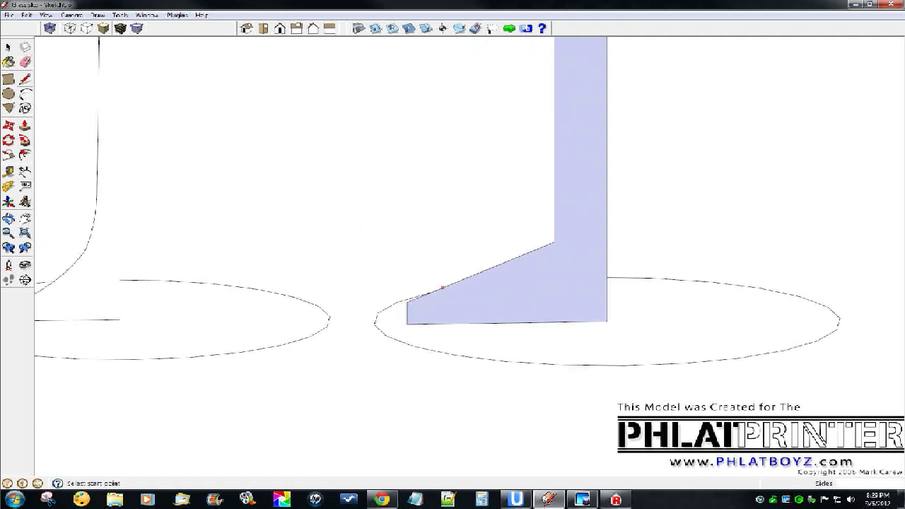
{"action": "left_click", "coordinate": [407, 302]}
{"action": "left_click", "coordinate": [555, 243]}
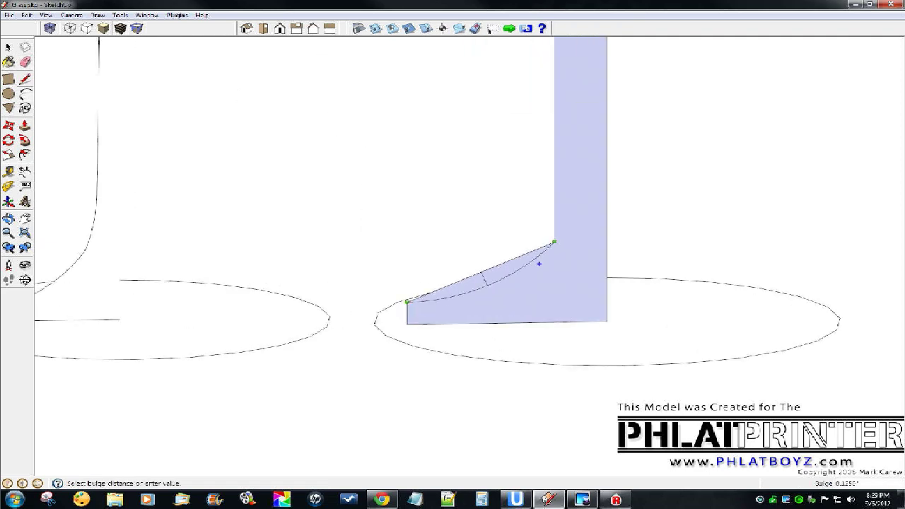
{"action": "left_click", "coordinate": [539, 270]}
{"action": "scroll", "coordinate": [539, 271], "scroll_direction": "down", "scroll_amount": 3}
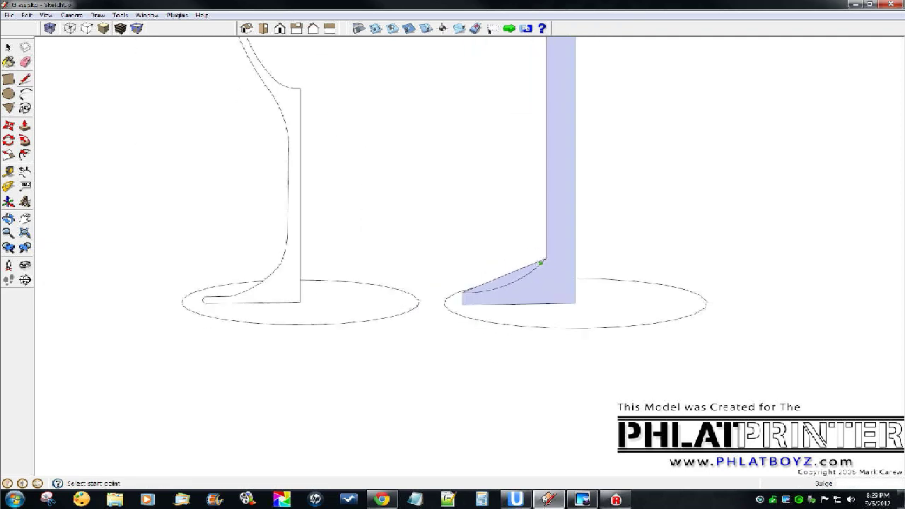
Step: Draw a rounding arc at the foot's outer tip, from the curved upper edge to the bottom edge, bulging outward about 0.06 inch
{"action": "scroll", "coordinate": [537, 266], "scroll_direction": "up", "scroll_amount": 5}
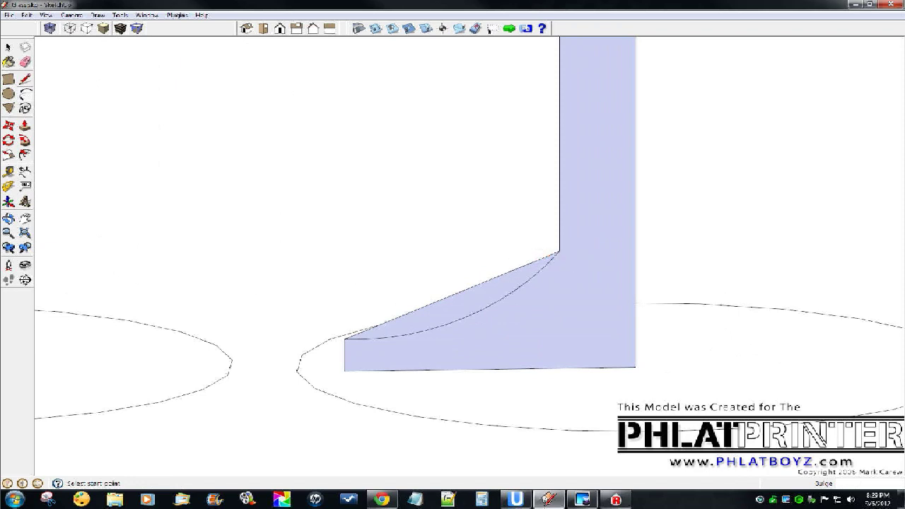
{"action": "scroll", "coordinate": [345, 348], "scroll_direction": "up", "scroll_amount": 4}
{"action": "left_click", "coordinate": [387, 325]}
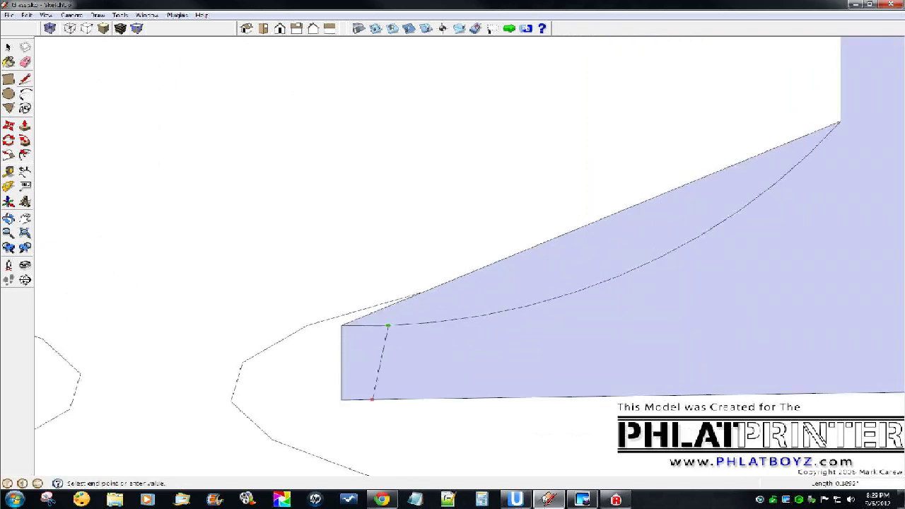
{"action": "left_click", "coordinate": [387, 399]}
{"action": "left_click", "coordinate": [360, 393]}
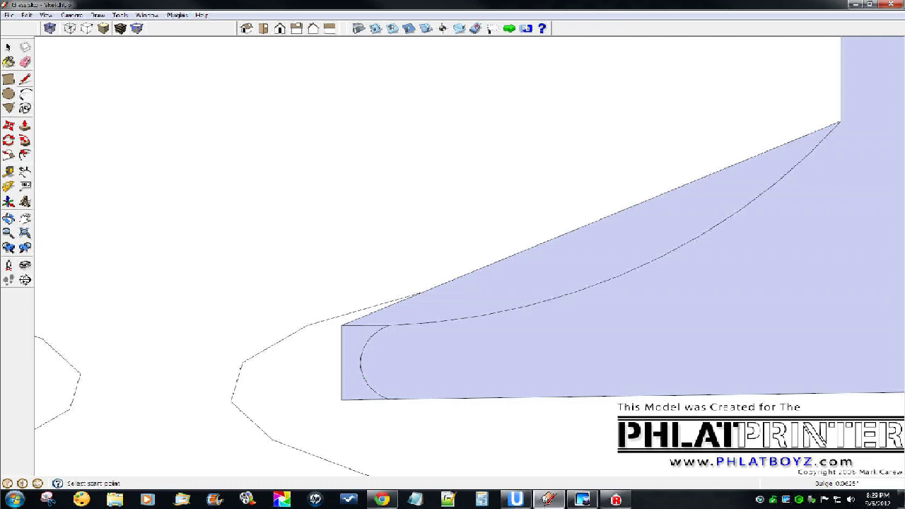
Step: Erase the foot's old sloped edge and square tip edges outside the new arcs
{"action": "left_click", "coordinate": [26, 62]}
{"action": "mouse_move", "coordinate": [369, 311]}
{"action": "left_mouse_down"}
{"action": "mouse_move", "coordinate": [366, 328]}
{"action": "mouse_move", "coordinate": [341, 350]}
{"action": "left_mouse_up"}
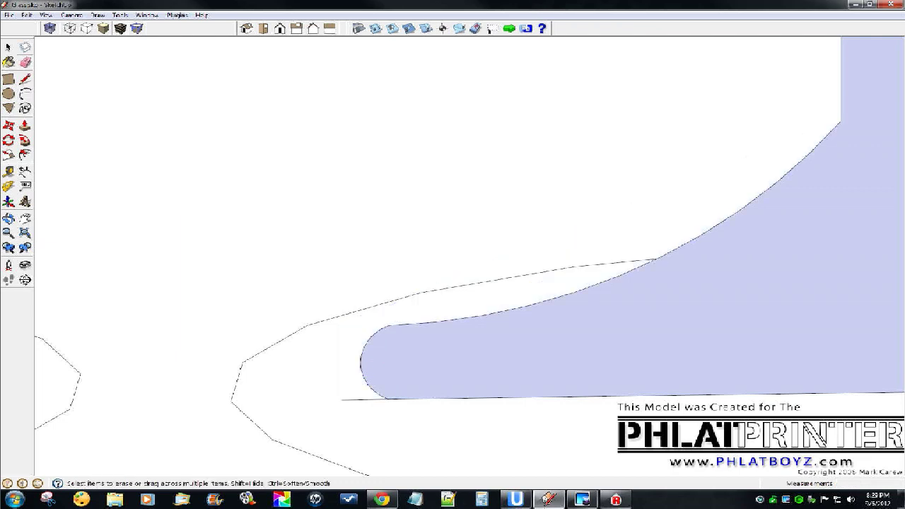
{"action": "scroll", "coordinate": [377, 333], "scroll_direction": "down", "scroll_amount": 3}
{"action": "scroll", "coordinate": [353, 311], "scroll_direction": "down", "scroll_amount": 8}
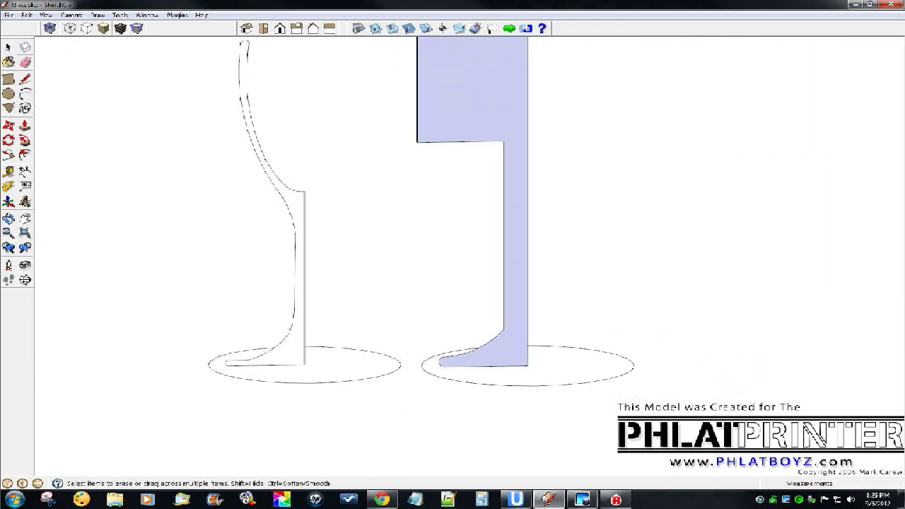
Step: Draw an outward-bulging arc joining the middle of the bowl block's underside to the outer side of the stem
{"action": "key", "text": "a"}
{"action": "scroll", "coordinate": [375, 134], "scroll_direction": "up", "scroll_amount": 5}
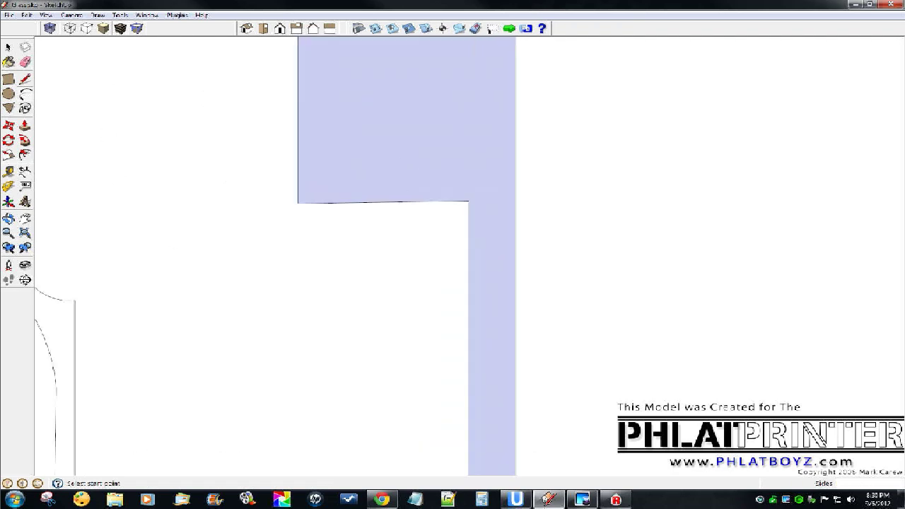
{"action": "left_click", "coordinate": [382, 202]}
{"action": "left_click", "coordinate": [468, 315]}
{"action": "key", "text": "Escape"}
{"action": "left_click", "coordinate": [383, 202]}
{"action": "left_click", "coordinate": [468, 373]}
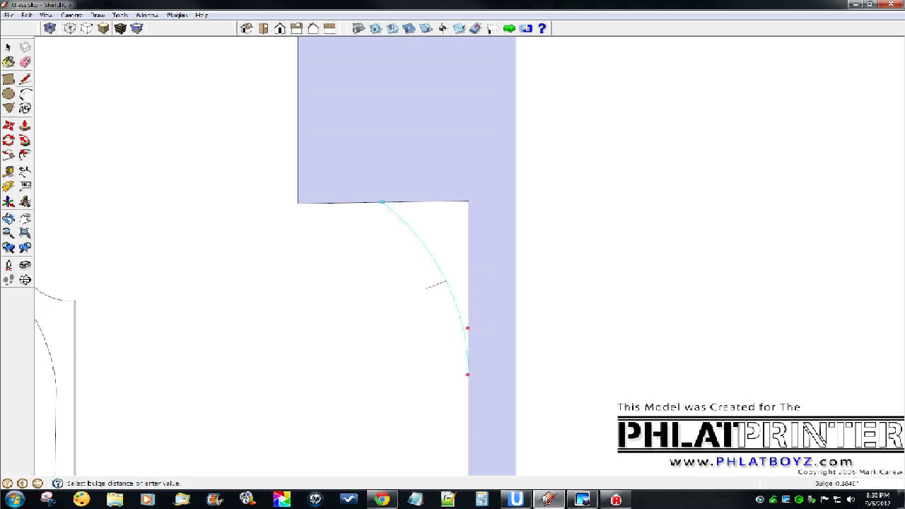
{"action": "left_click", "coordinate": [431, 285]}
Step: Draw an outward-bulging arc from the stem arc's upper end on the bowl block's underside up to the block's outer side
{"action": "left_click", "coordinate": [381, 202]}
{"action": "scroll", "coordinate": [452, 339], "scroll_direction": "down", "scroll_amount": 4}
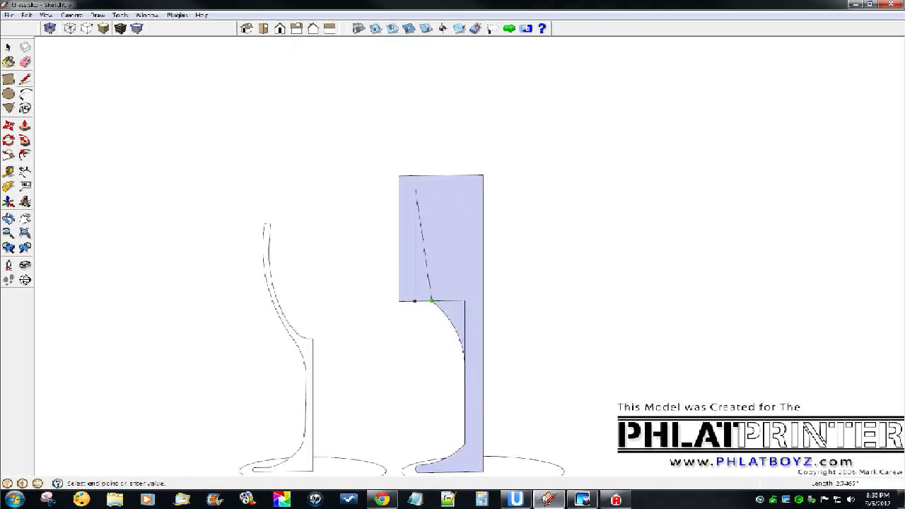
{"action": "scroll", "coordinate": [404, 185], "scroll_direction": "up", "scroll_amount": 4}
{"action": "left_click", "coordinate": [404, 168]}
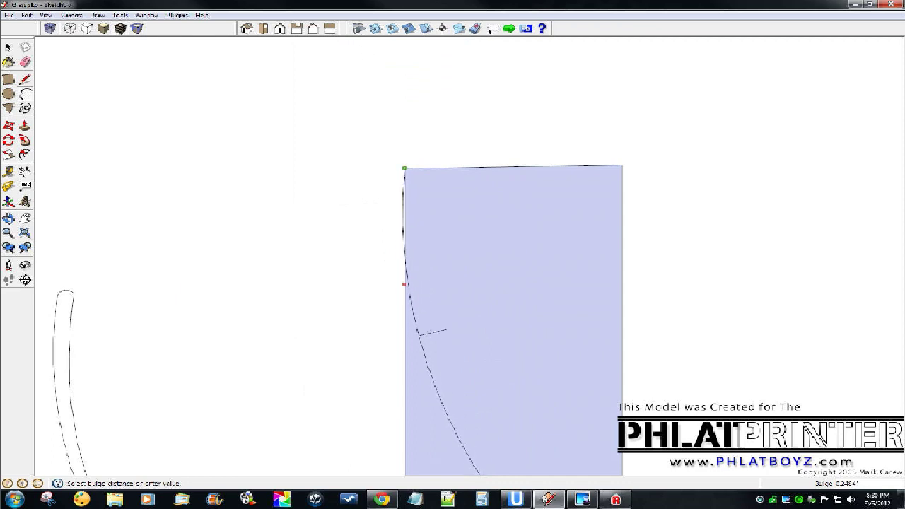
{"action": "scroll", "coordinate": [398, 223], "scroll_direction": "down", "scroll_amount": 4}
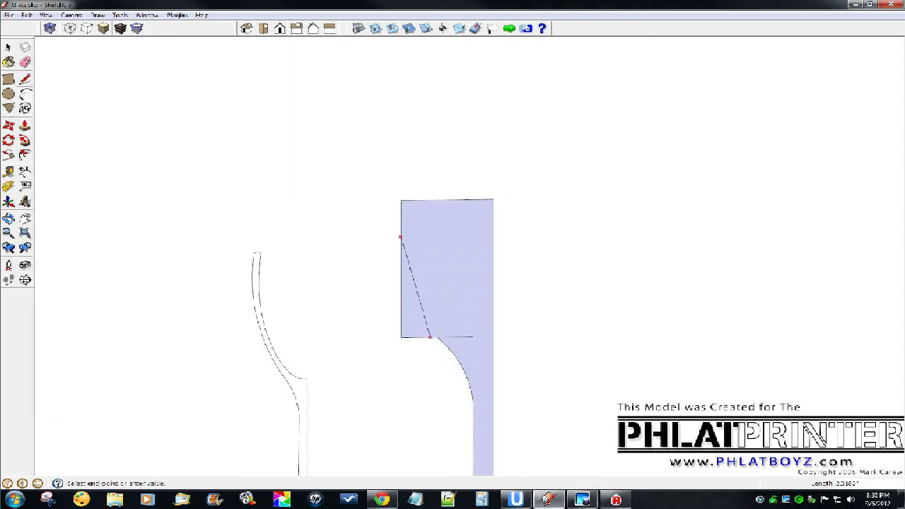
{"action": "left_click", "coordinate": [411, 290]}
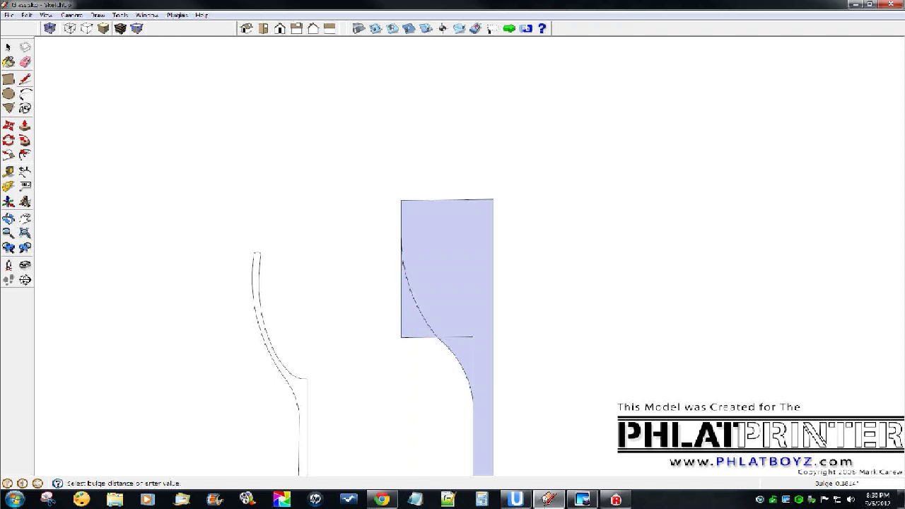
Step: Erase the bowl block's square lower outer corner and the leftover straight edges around the new arcs
{"action": "left_click", "coordinate": [26, 62]}
{"action": "scroll", "coordinate": [455, 358], "scroll_direction": "up", "scroll_amount": 3}
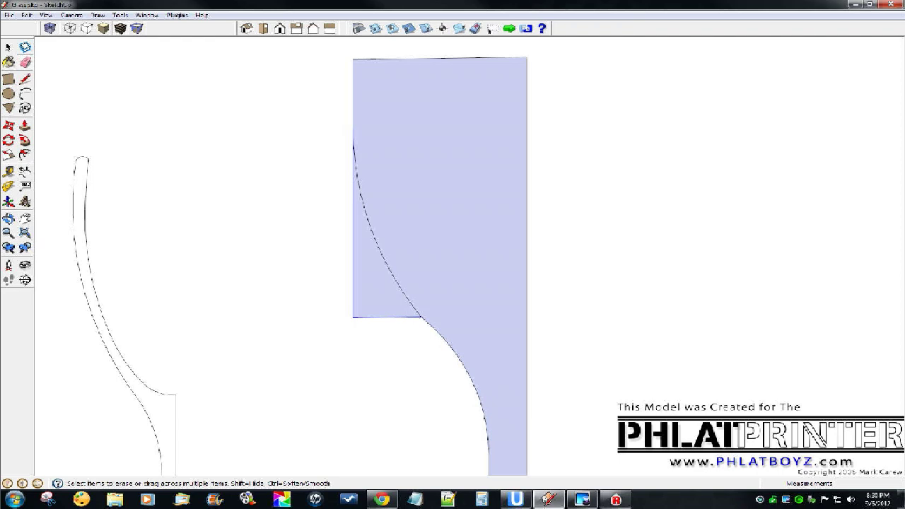
{"action": "left_click_drag", "start_coordinate": [381, 318], "coordinate": [353, 293]}
Step: Copy the bowl's outer side line and arc 0.125 inch inward to form the inner wall edge
{"action": "key", "text": "m"}
{"action": "key", "text": "ctrl"}
{"action": "left_click", "coordinate": [421, 317]}
{"action": "left_click", "coordinate": [432, 316]}
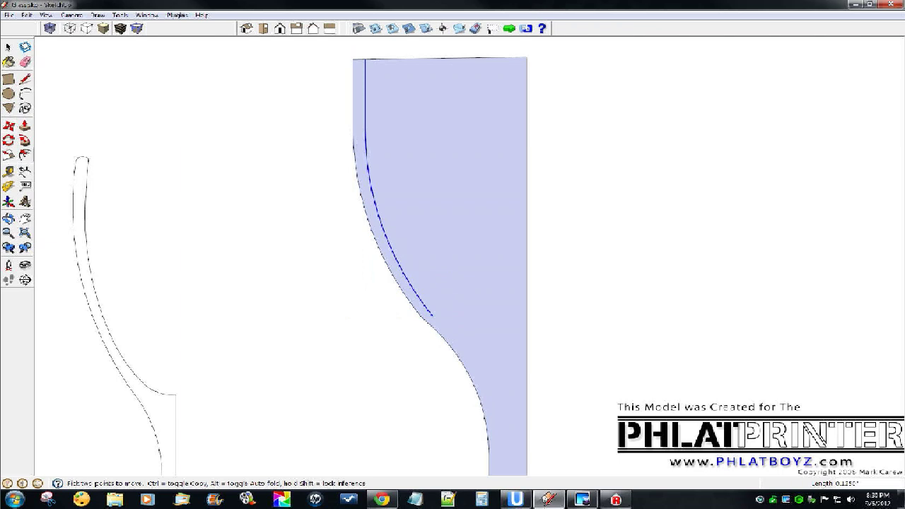
{"action": "key", "text": "a"}
{"action": "left_click", "coordinate": [432, 316]}
{"action": "left_click", "coordinate": [526, 345]}
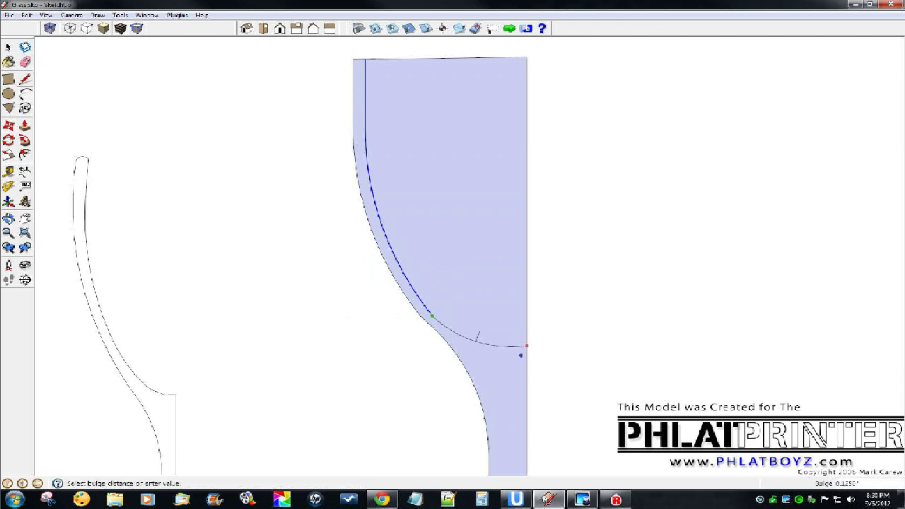
{"action": "left_click", "coordinate": [518, 359]}
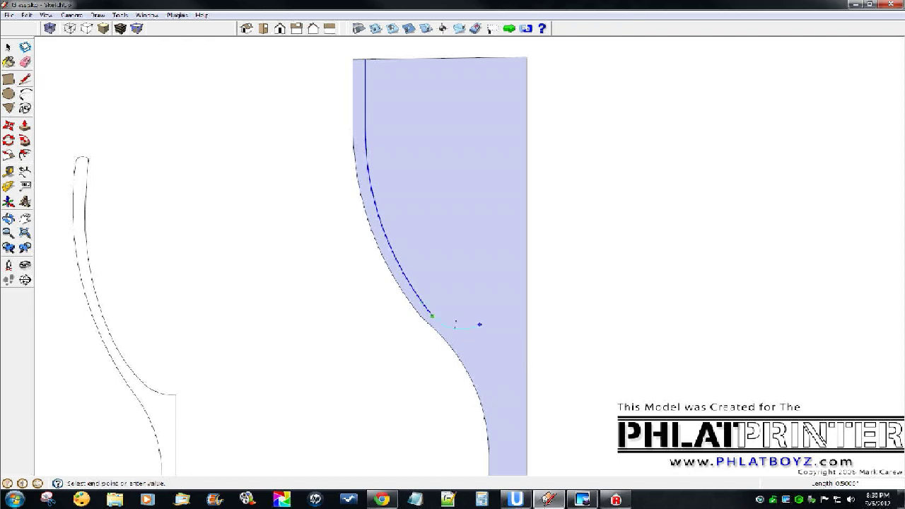
{"action": "key", "text": "l"}
{"action": "left_click", "coordinate": [412, 288]}
{"action": "left_click", "coordinate": [521, 298]}
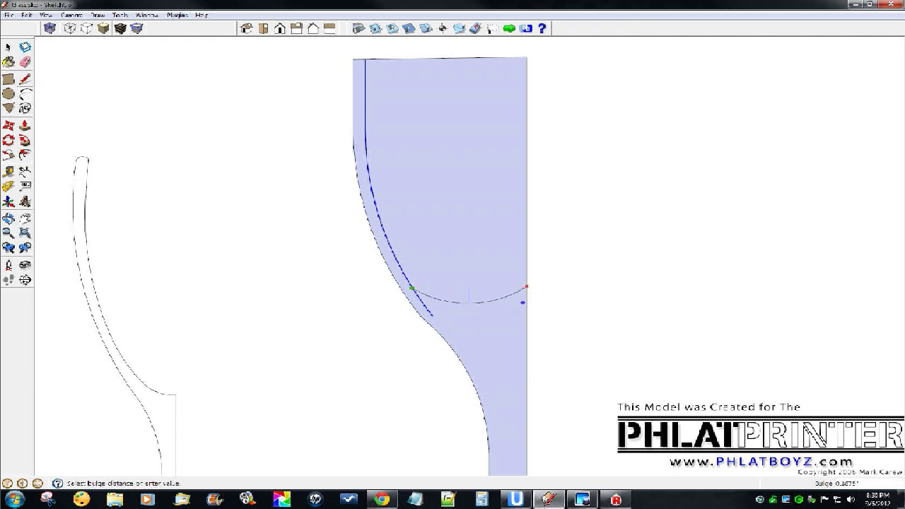
{"action": "key", "text": "Escape"}
Step: Draw a downward-bulging arc from the inner wall curve to the centre line, and erase the curve's leftover tail below it
{"action": "left_click", "coordinate": [412, 288]}
{"action": "left_click", "coordinate": [526, 327]}
{"action": "left_click", "coordinate": [464, 324]}
{"action": "key", "text": "e"}
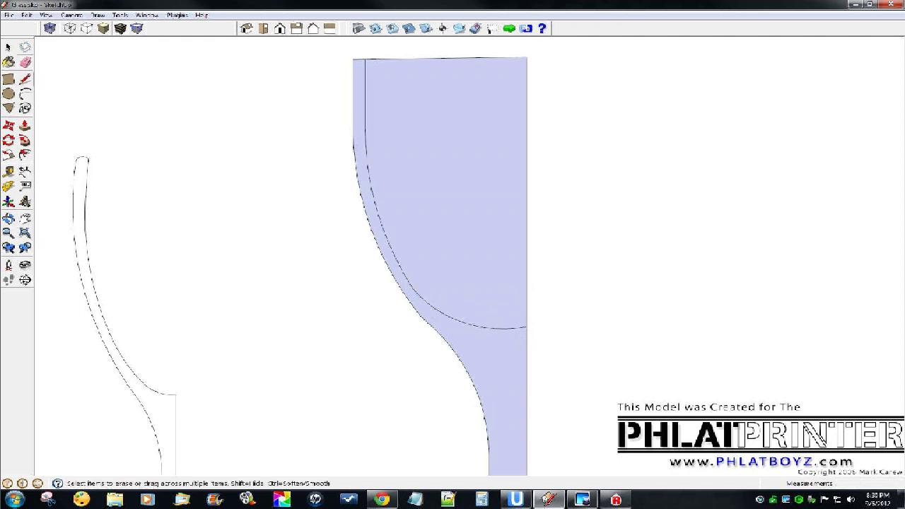
Step: Draw a short level line from near the lowest part of the inner bowl arc to the centre line
{"action": "key", "text": "a"}
{"action": "scroll", "coordinate": [507, 327], "scroll_direction": "up", "scroll_amount": 4}
{"action": "left_click", "coordinate": [474, 326]}
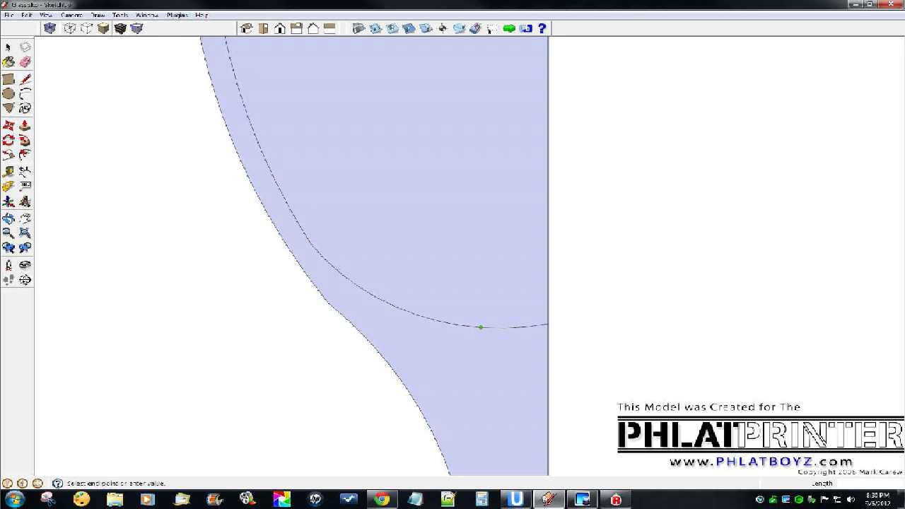
{"action": "scroll", "coordinate": [543, 337], "scroll_direction": "up", "scroll_amount": 3}
{"action": "left_click", "coordinate": [545, 313]}
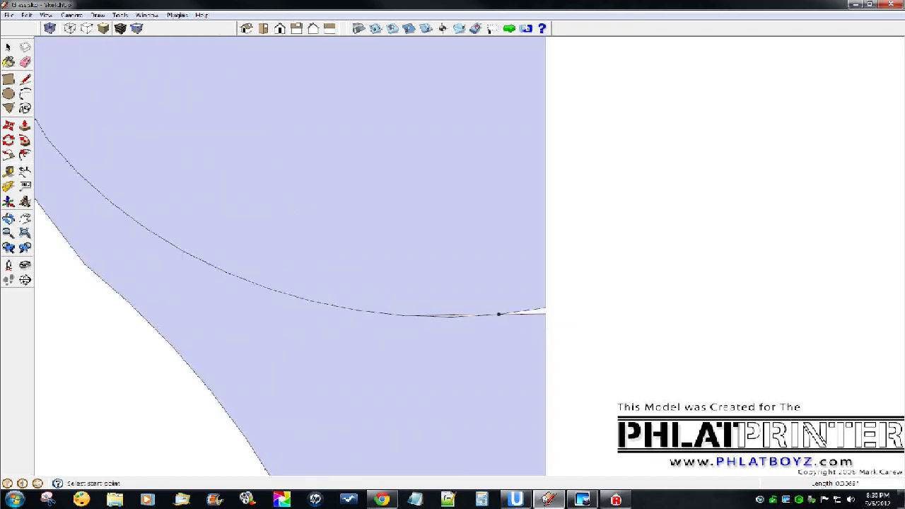
Step: Erase the centre line above the bowl's floor and the leftover arc segments around the level line
{"action": "left_click", "coordinate": [25, 63]}
{"action": "scroll", "coordinate": [518, 304], "scroll_direction": "up", "scroll_amount": 2}
{"action": "left_click_drag", "start_coordinate": [563, 293], "coordinate": [564, 315]}
{"action": "scroll", "coordinate": [396, 323], "scroll_direction": "up", "scroll_amount": 3}
{"action": "left_click", "coordinate": [398, 321]}
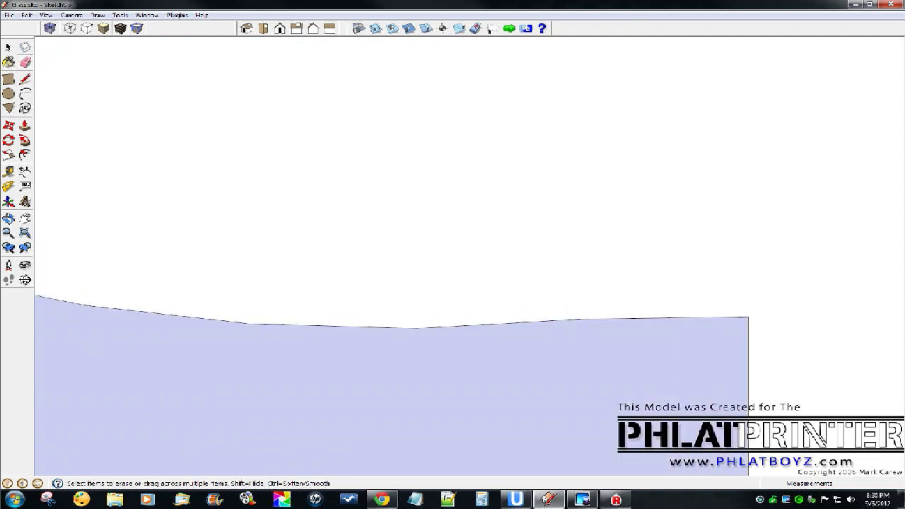
{"action": "scroll", "coordinate": [540, 329], "scroll_direction": "down", "scroll_amount": 3}
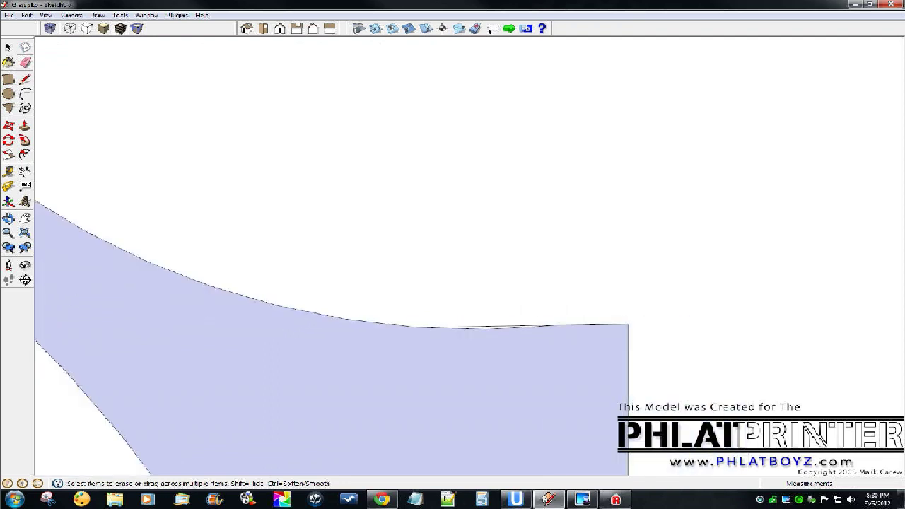
{"action": "left_click", "coordinate": [488, 329]}
Step: Draw a line from the inner bowl arc's end to the top of the stem's centre line to close the profile face
{"action": "key", "text": "l"}
{"action": "left_click", "coordinate": [416, 326]}
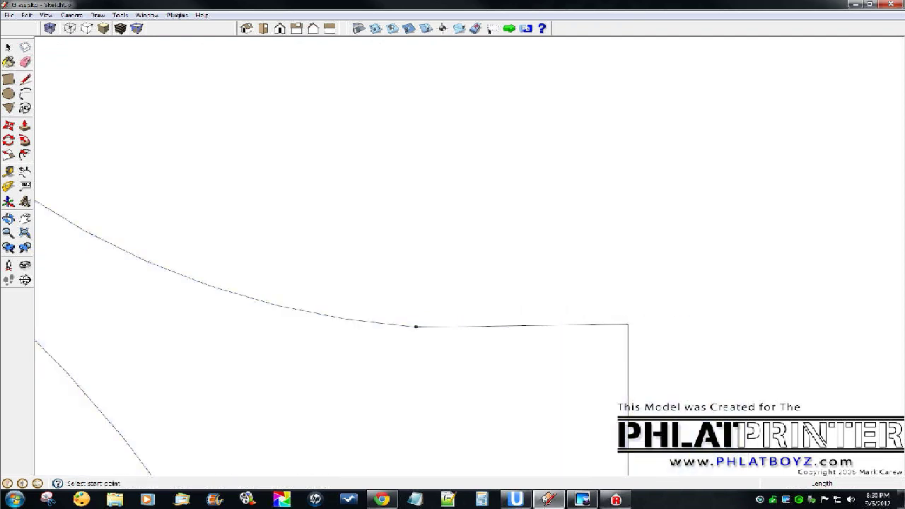
{"action": "left_click", "coordinate": [627, 324]}
{"action": "scroll", "coordinate": [526, 366], "scroll_direction": "down", "scroll_amount": 9}
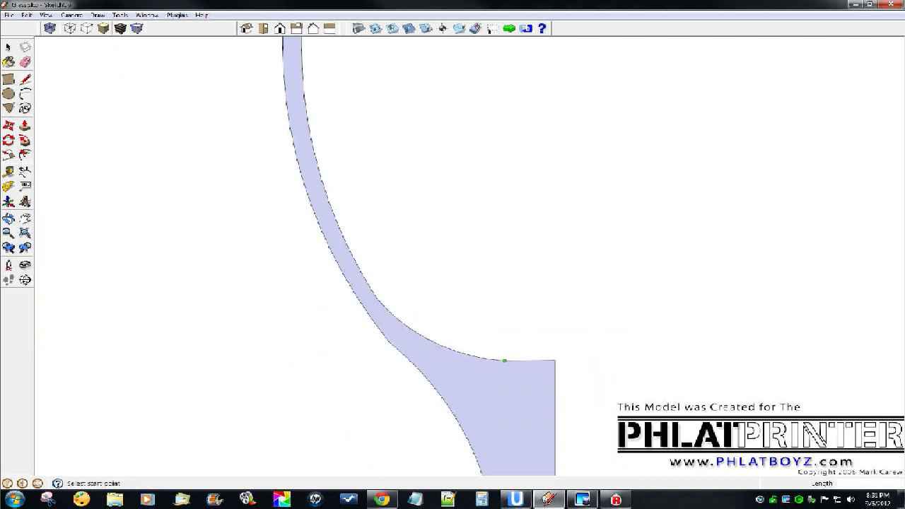
Step: Round the bowl's rim with an arc across the wall bulging about 0.06 inch, and erase the square top edges and line
{"action": "scroll", "coordinate": [412, 247], "scroll_direction": "up", "scroll_amount": 4}
{"action": "scroll", "coordinate": [452, 214], "scroll_direction": "up", "scroll_amount": 5}
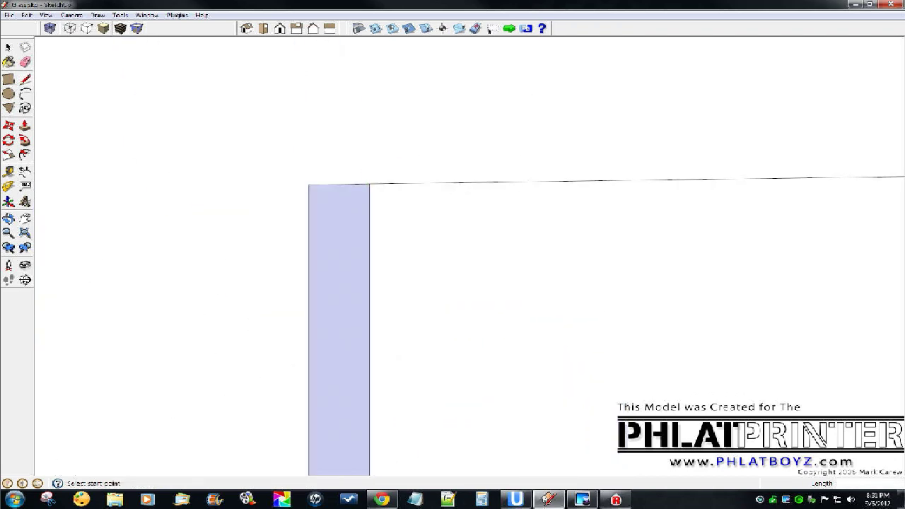
{"action": "left_click", "coordinate": [26, 93]}
{"action": "left_click", "coordinate": [309, 224]}
{"action": "left_click", "coordinate": [368, 224]}
{"action": "left_click", "coordinate": [339, 198]}
{"action": "key", "text": "e"}
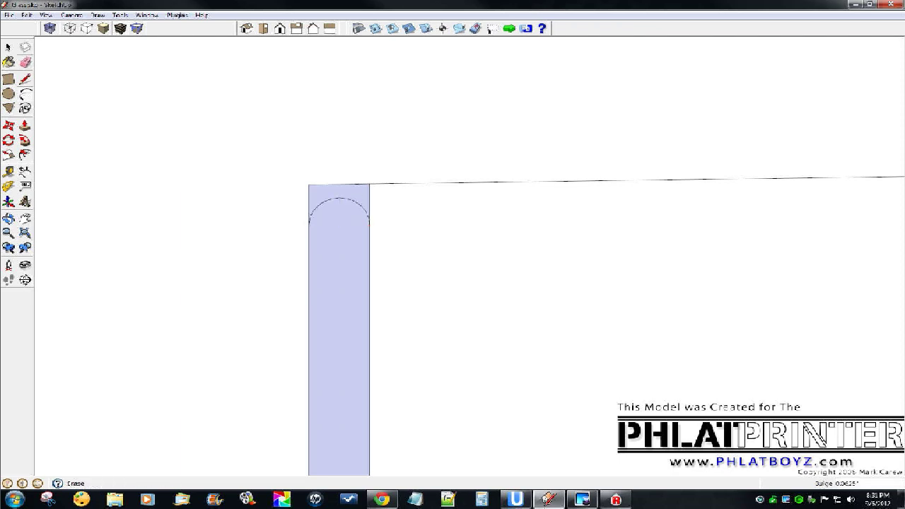
{"action": "left_click_drag", "start_coordinate": [311, 190], "coordinate": [369, 184]}
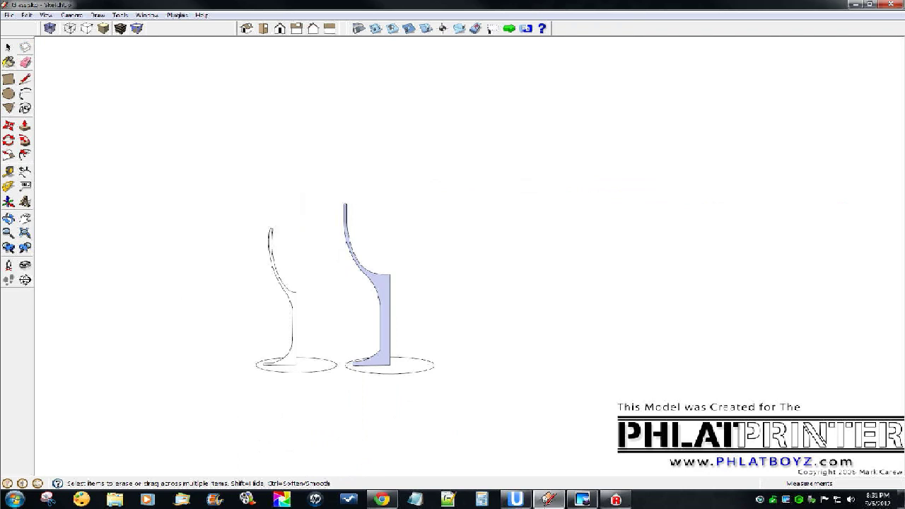
Step: Delete the newly drawn shaded glass profile together with its edges
{"action": "middle_click_drag", "start_coordinate": [354, 266], "coordinate": [357, 292]}
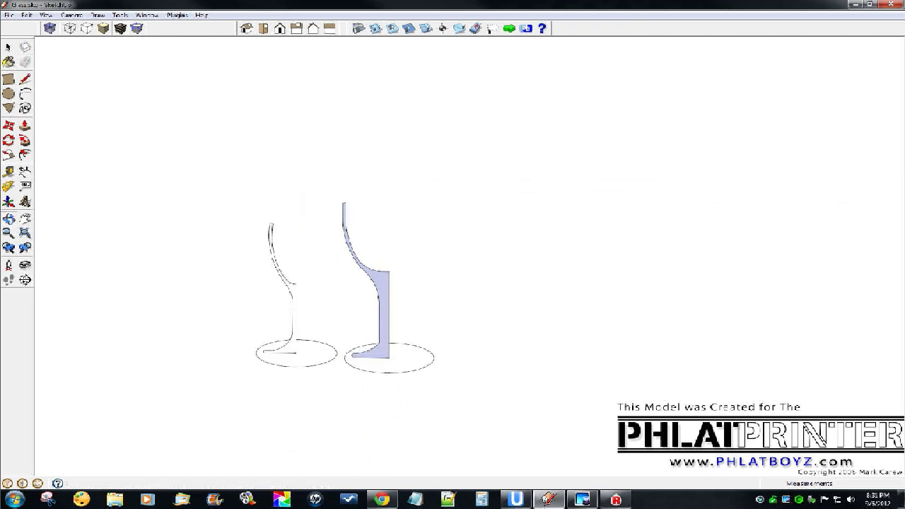
{"action": "scroll", "coordinate": [357, 292], "scroll_direction": "up", "scroll_amount": 3}
{"action": "left_click", "coordinate": [8, 47]}
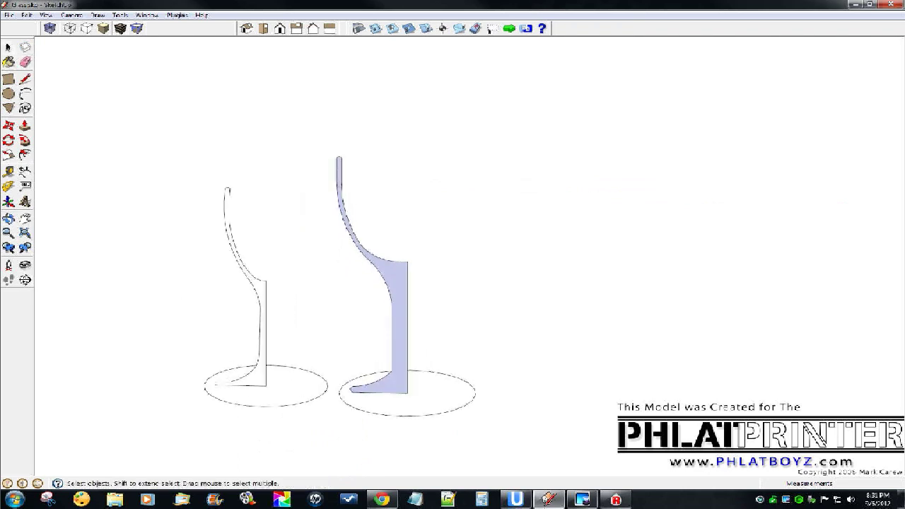
{"action": "double_click", "coordinate": [399, 308]}
{"action": "key", "text": "Delete"}
Step: Delete the empty path circle beside the older glass profile
{"action": "scroll", "coordinate": [495, 330], "scroll_direction": "down", "scroll_amount": 3}
{"action": "scroll", "coordinate": [355, 302], "scroll_direction": "up", "scroll_amount": 4}
{"action": "double_click", "coordinate": [383, 331]}
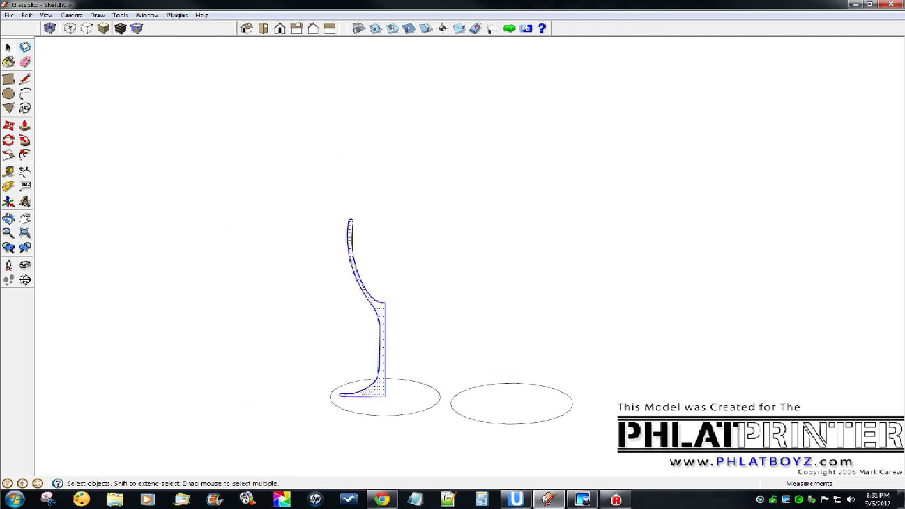
{"action": "left_click", "coordinate": [431, 322]}
{"action": "left_click", "coordinate": [510, 384]}
{"action": "key", "text": "Delete"}
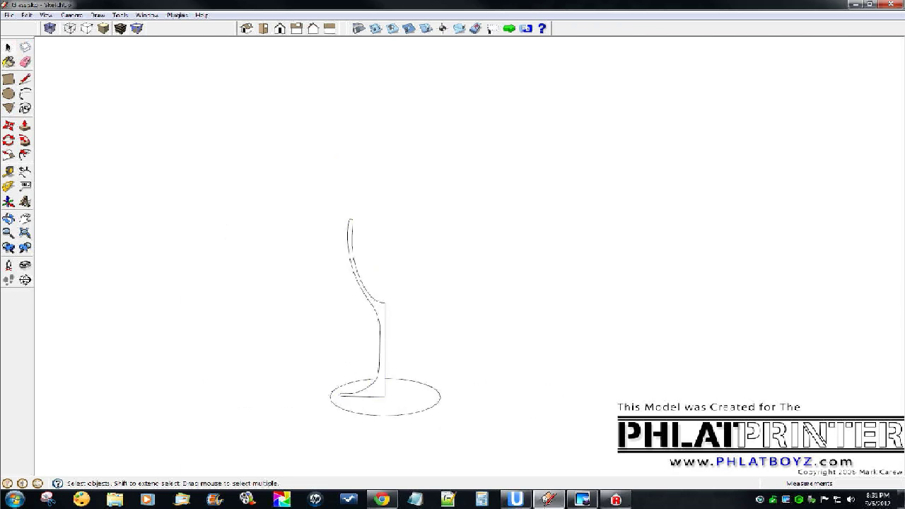
Step: Sweep the remaining glass profile around its full base circle with Follow Me
{"action": "scroll", "coordinate": [455, 352], "scroll_direction": "down", "scroll_amount": 3}
{"action": "middle_click_drag", "start_coordinate": [455, 353], "coordinate": [424, 366]}
{"action": "scroll", "coordinate": [422, 366], "scroll_direction": "up", "scroll_amount": 4}
{"action": "scroll", "coordinate": [190, 239], "scroll_direction": "up", "scroll_amount": 3}
{"action": "scroll", "coordinate": [78, 166], "scroll_direction": "down", "scroll_amount": 3}
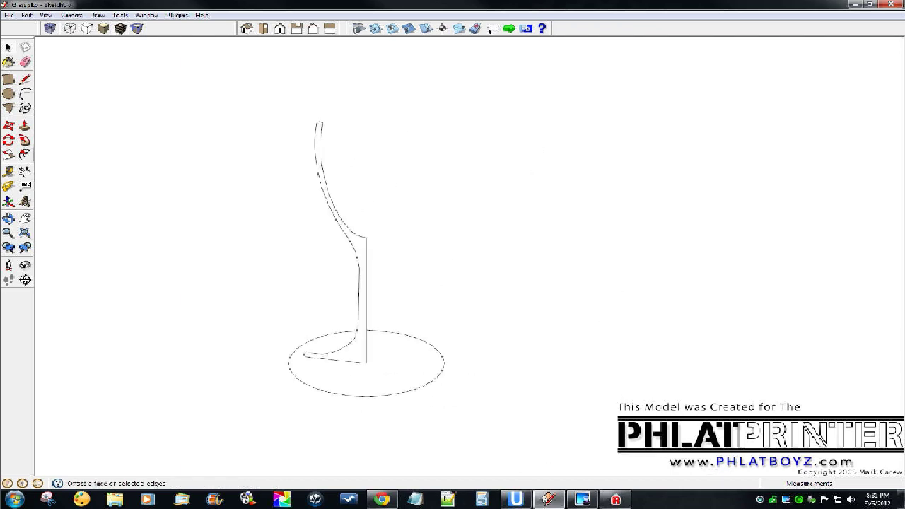
{"action": "left_click", "coordinate": [25, 125]}
{"action": "scroll", "coordinate": [368, 347], "scroll_direction": "up", "scroll_amount": 3}
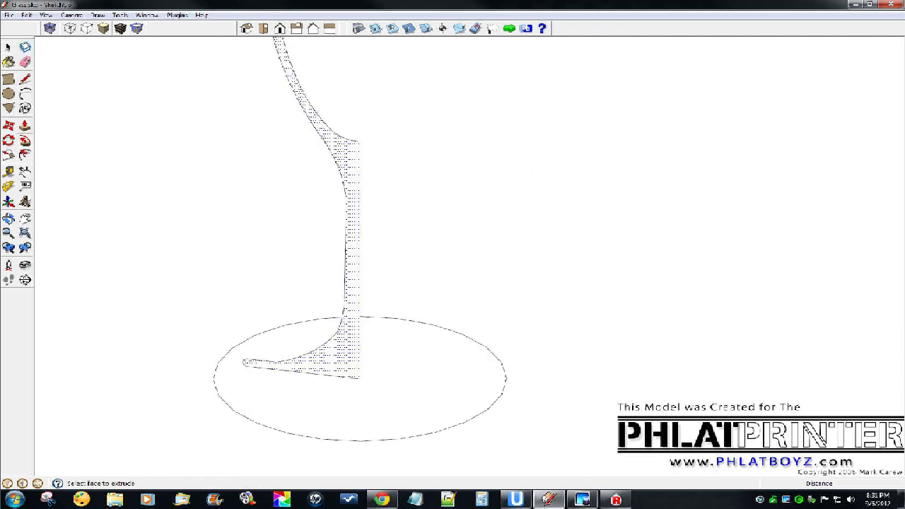
{"action": "left_click", "coordinate": [343, 350]}
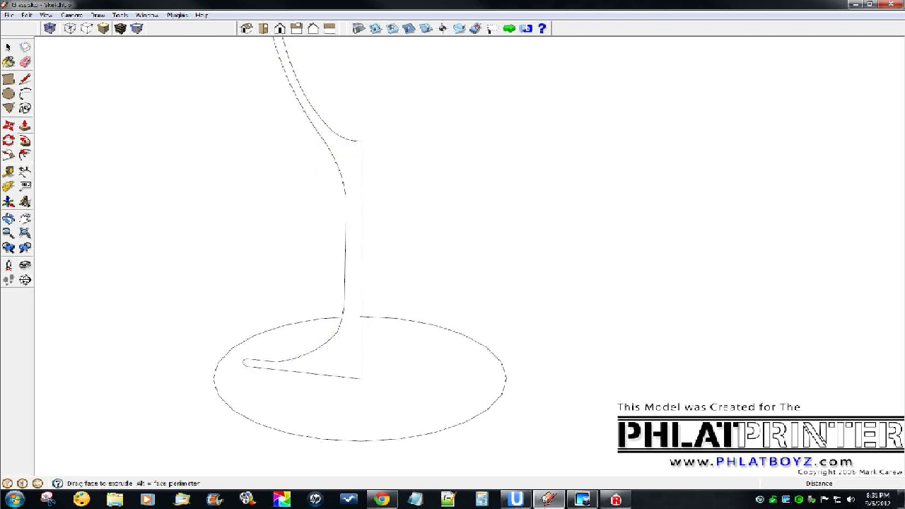
{"action": "scroll", "coordinate": [331, 318], "scroll_direction": "down", "scroll_amount": 3}
{"action": "left_click_drag", "start_coordinate": [332, 319], "coordinate": [280, 343]}
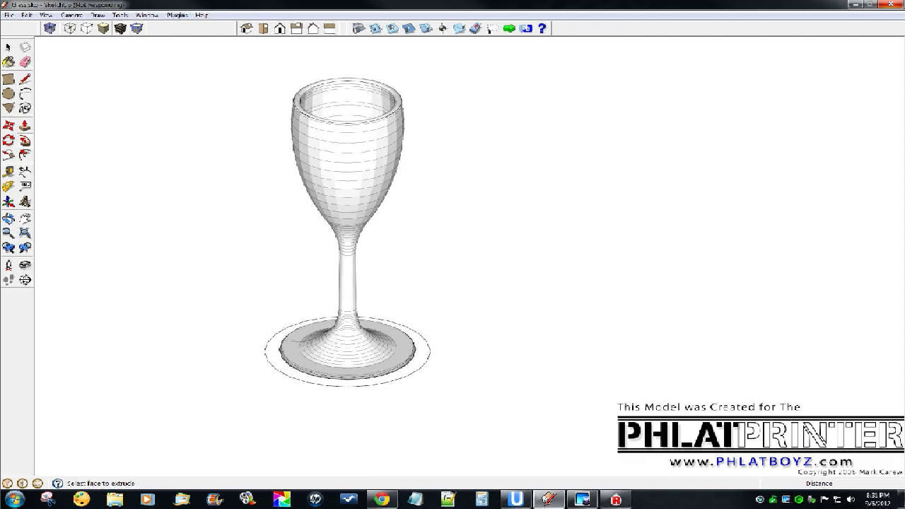
Step: Select the glass's connected outer geometry and switch the camera to perspective
{"action": "key", "text": "space"}
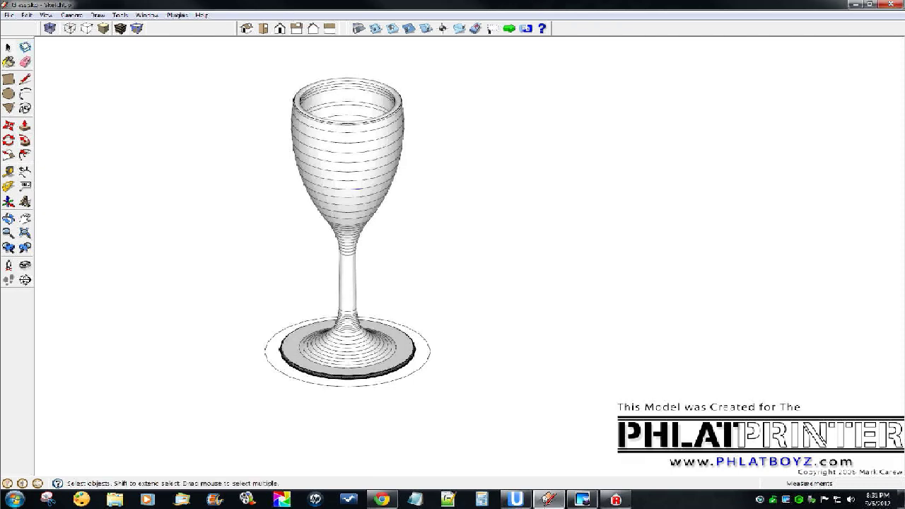
{"action": "triple_click", "coordinate": [352, 187]}
{"action": "triple_click", "coordinate": [375, 164]}
{"action": "triple_click", "coordinate": [377, 157]}
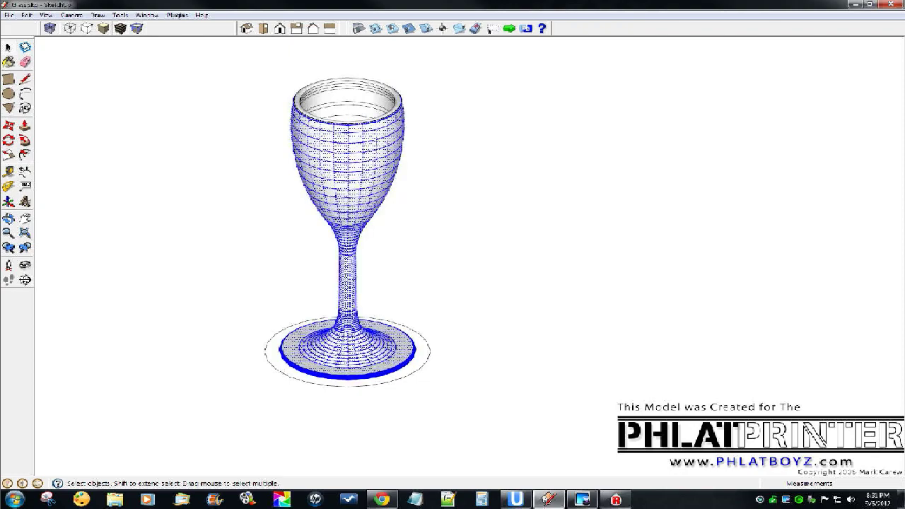
{"action": "middle_click_drag", "start_coordinate": [375, 176], "coordinate": [408, 177]}
{"action": "left_click", "coordinate": [71, 15]}
{"action": "left_click", "coordinate": [93, 73]}
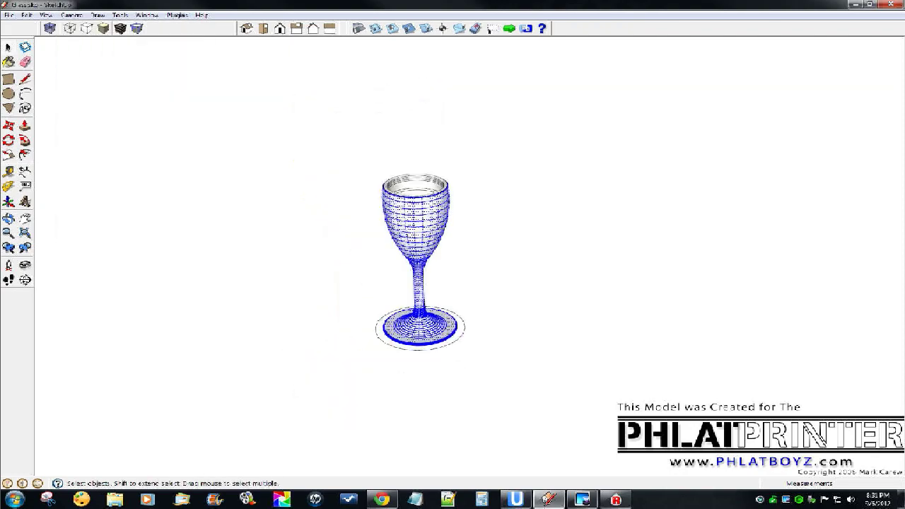
Step: Examine the glass's rim where the outer wall meets the rounding, and undo the Follow Me sweep
{"action": "scroll", "coordinate": [401, 182], "scroll_direction": "up", "scroll_amount": 6}
{"action": "scroll", "coordinate": [424, 179], "scroll_direction": "up", "scroll_amount": 3}
{"action": "scroll", "coordinate": [272, 237], "scroll_direction": "up", "scroll_amount": 5}
{"action": "middle_click_drag", "start_coordinate": [339, 244], "coordinate": [303, 159]}
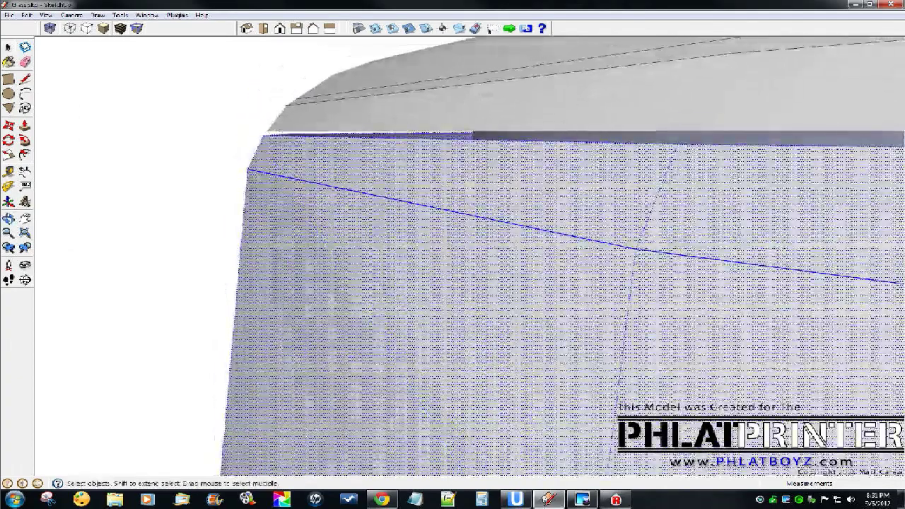
{"action": "scroll", "coordinate": [286, 155], "scroll_direction": "down", "scroll_amount": 5}
{"action": "scroll", "coordinate": [285, 148], "scroll_direction": "down", "scroll_amount": 6}
{"action": "key", "text": "Delete"}
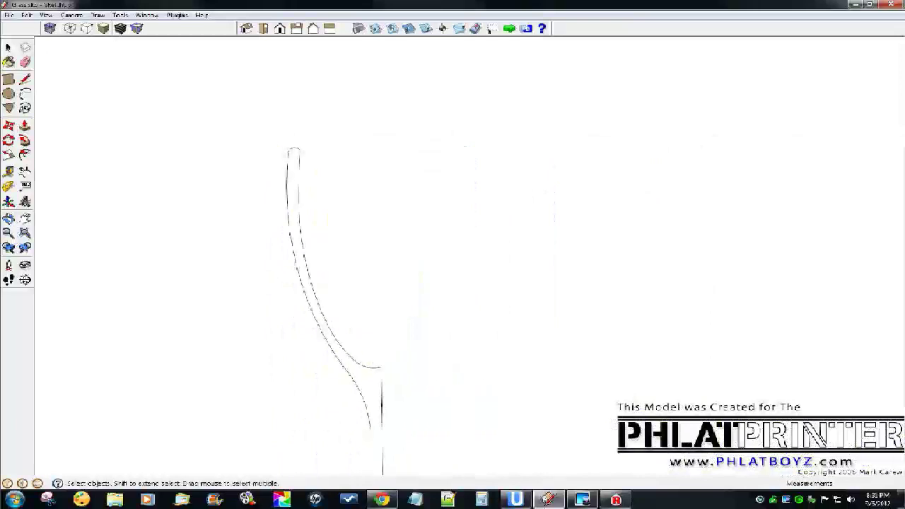
Step: Draw a new arc across the profile's wall just below the old rim rounding, bulging upward about 0.03 inch
{"action": "scroll", "coordinate": [284, 154], "scroll_direction": "up", "scroll_amount": 3}
{"action": "scroll", "coordinate": [285, 155], "scroll_direction": "down", "scroll_amount": 8}
{"action": "left_click", "coordinate": [25, 93]}
{"action": "scroll", "coordinate": [288, 153], "scroll_direction": "up", "scroll_amount": 5}
{"action": "left_click", "coordinate": [250, 181]}
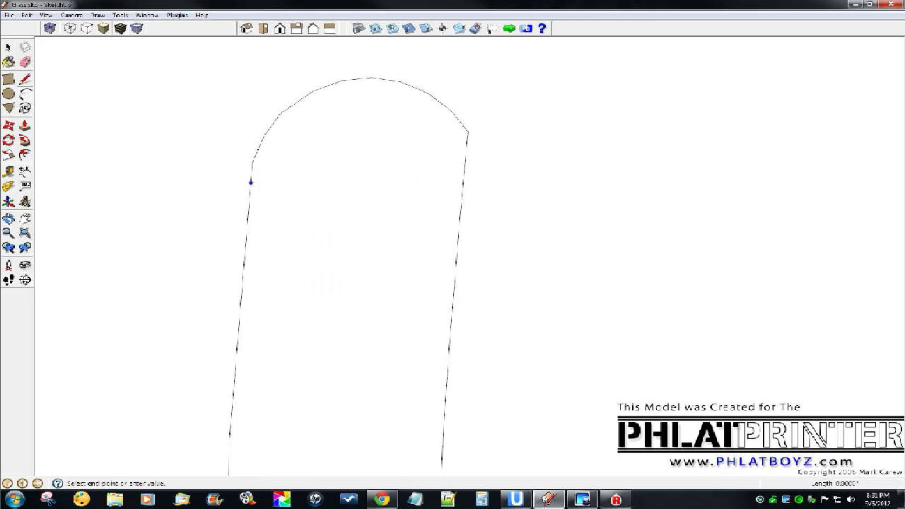
{"action": "left_click", "coordinate": [461, 181]}
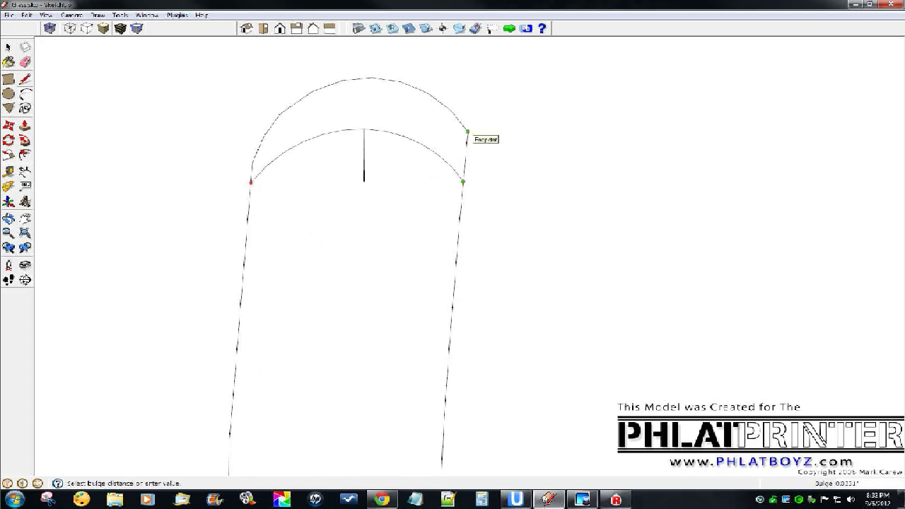
{"action": "left_click", "coordinate": [468, 132]}
Step: Erase the old rim rounding and the short wall edges above the new arc
{"action": "key", "text": "e"}
{"action": "left_click", "coordinate": [26, 62]}
{"action": "left_click_drag", "start_coordinate": [251, 172], "coordinate": [260, 144]}
{"action": "left_click_drag", "start_coordinate": [465, 155], "coordinate": [444, 103]}
{"action": "left_click", "coordinate": [276, 122]}
{"action": "scroll", "coordinate": [301, 130], "scroll_direction": "down", "scroll_amount": 5}
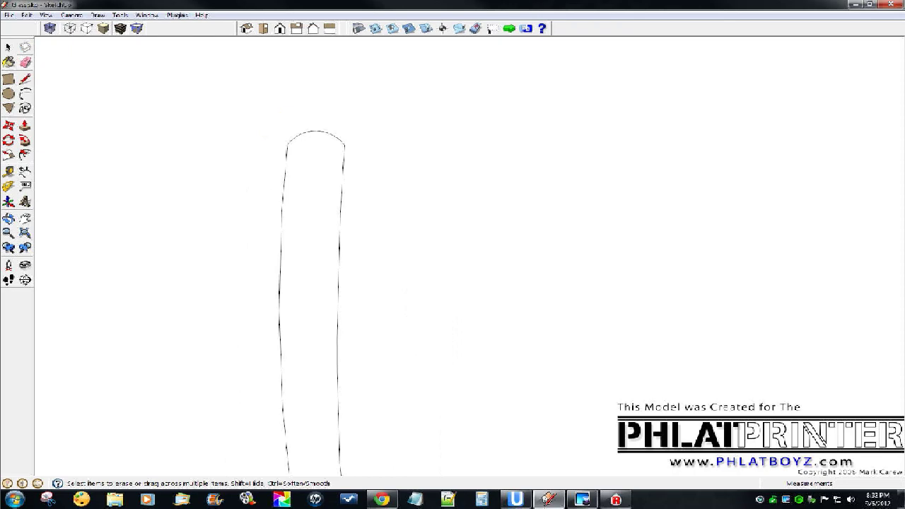
Step: Sweep the revised glass profile around the full circular path below the base with Follow Me
{"action": "key", "text": "space"}
{"action": "left_click", "coordinate": [300, 151]}
{"action": "scroll", "coordinate": [287, 151], "scroll_direction": "down", "scroll_amount": 8}
{"action": "left_click", "coordinate": [332, 184]}
{"action": "scroll", "coordinate": [338, 162], "scroll_direction": "down", "scroll_amount": 4}
{"action": "middle_click_drag", "start_coordinate": [338, 162], "coordinate": [339, 177]}
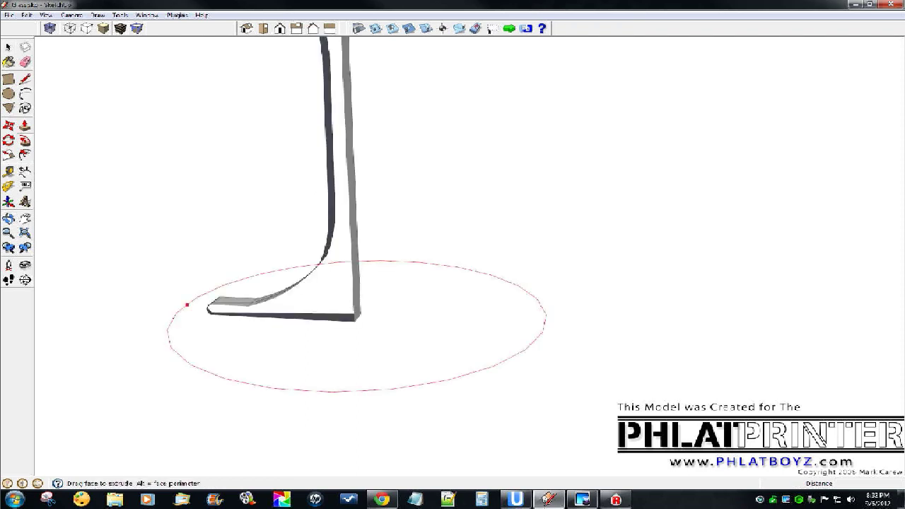
{"action": "mouse_move", "coordinate": [186, 304]}
{"action": "left_mouse_down"}
{"action": "mouse_move", "coordinate": [170, 319]}
{"action": "mouse_move", "coordinate": [192, 317]}
{"action": "left_mouse_up"}
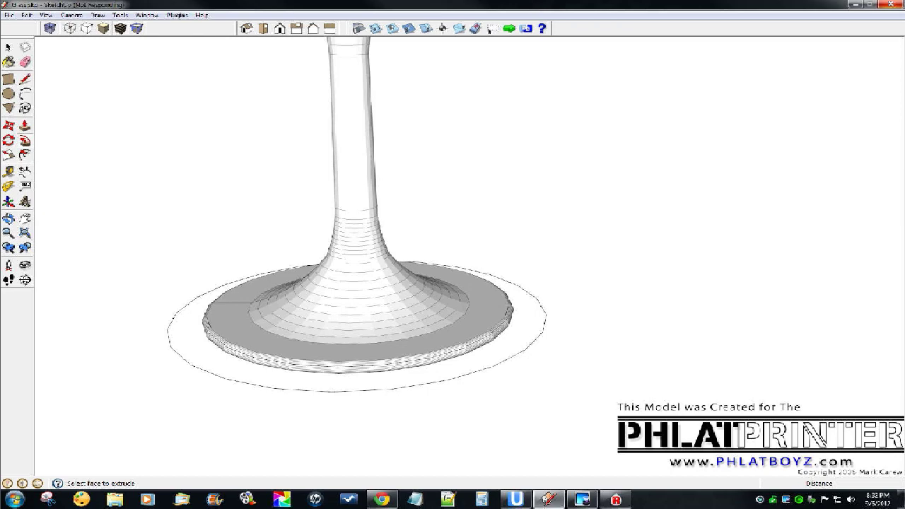
Step: Select the swept glass's connected geometry and move a copy of it beside the original, leaving the path circle behind
{"action": "left_click", "coordinate": [8, 48]}
{"action": "scroll", "coordinate": [467, 329], "scroll_direction": "down", "scroll_amount": 8}
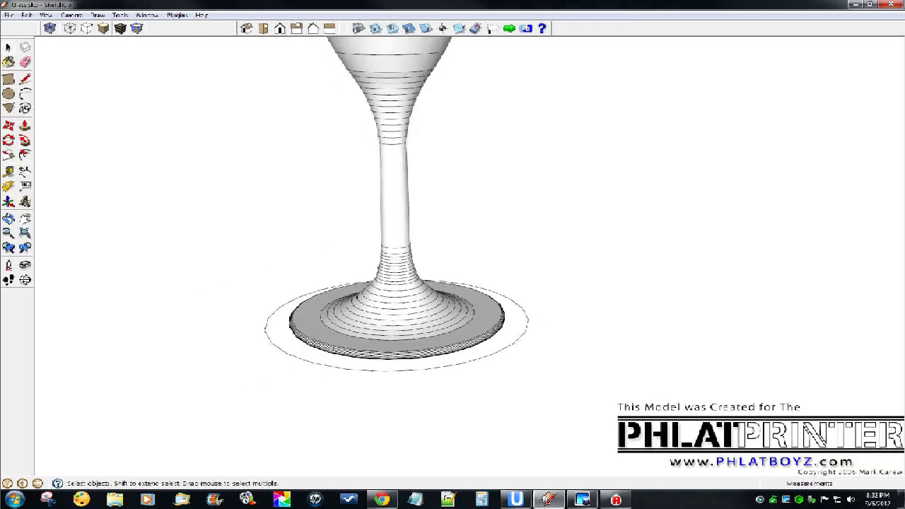
{"action": "scroll", "coordinate": [454, 234], "scroll_direction": "up", "scroll_amount": 4}
{"action": "triple_click", "coordinate": [411, 196]}
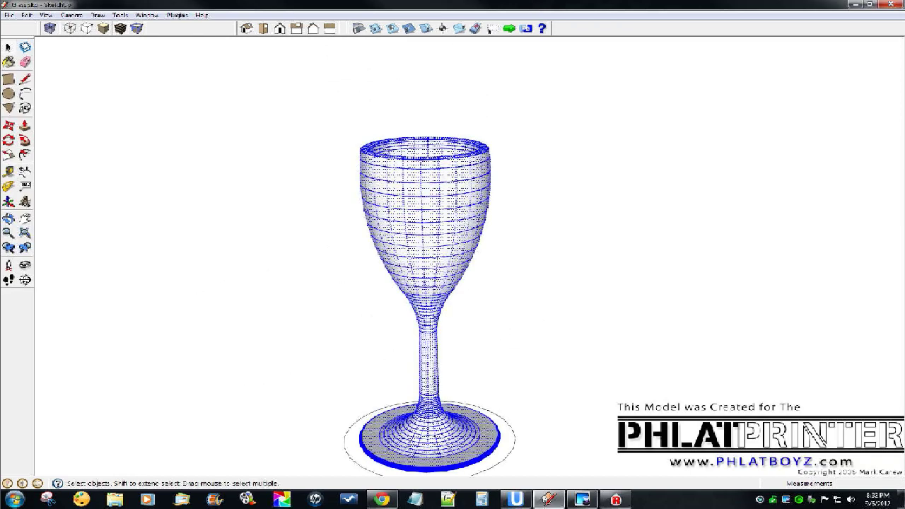
{"action": "scroll", "coordinate": [412, 189], "scroll_direction": "down", "scroll_amount": 3}
{"action": "middle_click_drag", "start_coordinate": [411, 191], "coordinate": [414, 227]}
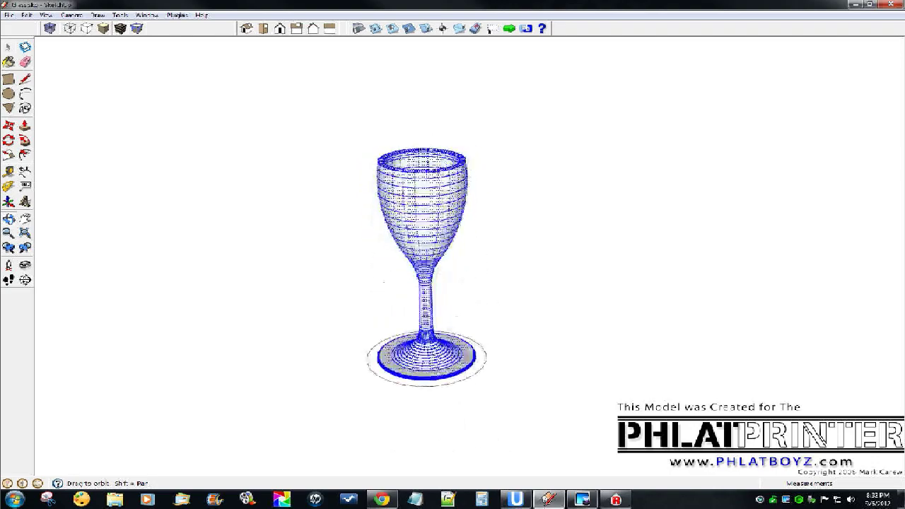
{"action": "left_click", "coordinate": [9, 126]}
{"action": "scroll", "coordinate": [389, 206], "scroll_direction": "down", "scroll_amount": 3}
{"action": "left_click", "coordinate": [403, 213]}
{"action": "key", "text": "ctrl"}
{"action": "left_click", "coordinate": [403, 212]}
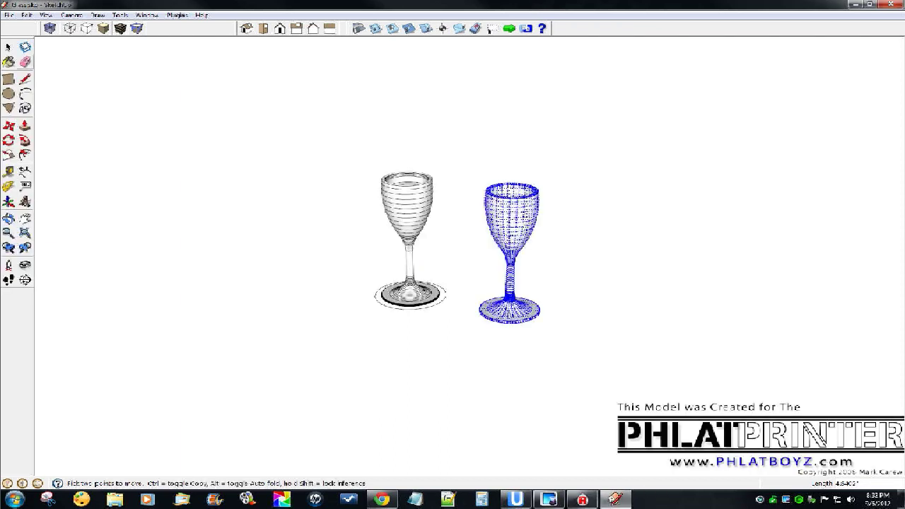
Step: Examine the copied glass's surfaces, rim and base next to the original
{"action": "key", "text": "space"}
{"action": "key", "text": "ctrl+t"}
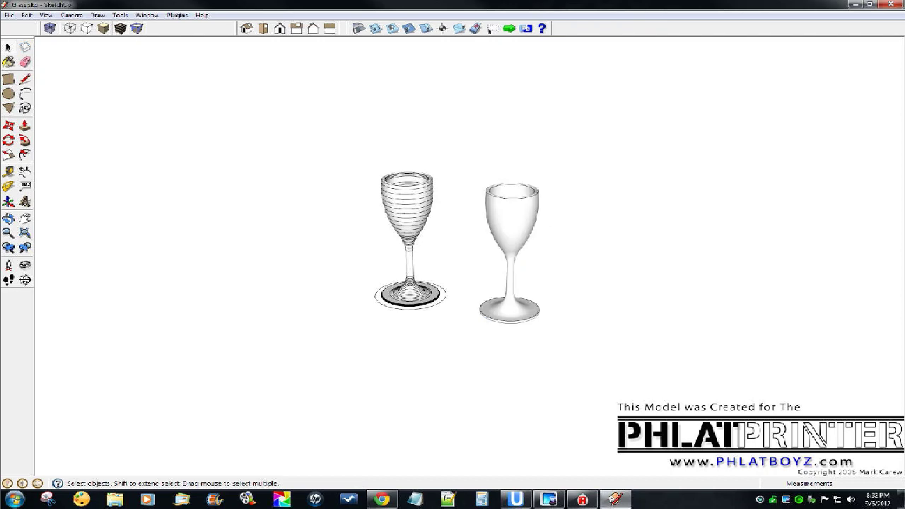
{"action": "left_click_drag", "start_coordinate": [472, 165], "coordinate": [571, 336]}
{"action": "scroll", "coordinate": [516, 307], "scroll_direction": "up", "scroll_amount": 4}
{"action": "key", "text": "ctrl+t"}
{"action": "scroll", "coordinate": [478, 308], "scroll_direction": "down", "scroll_amount": 4}
{"action": "middle_click_drag", "start_coordinate": [478, 308], "coordinate": [523, 321]}
{"action": "scroll", "coordinate": [499, 230], "scroll_direction": "up", "scroll_amount": 4}
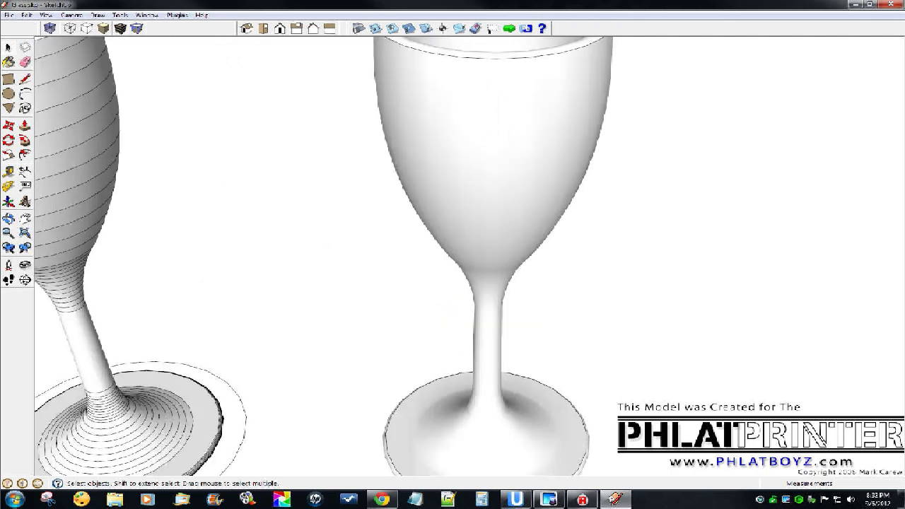
{"action": "scroll", "coordinate": [481, 242], "scroll_direction": "down", "scroll_amount": 3}
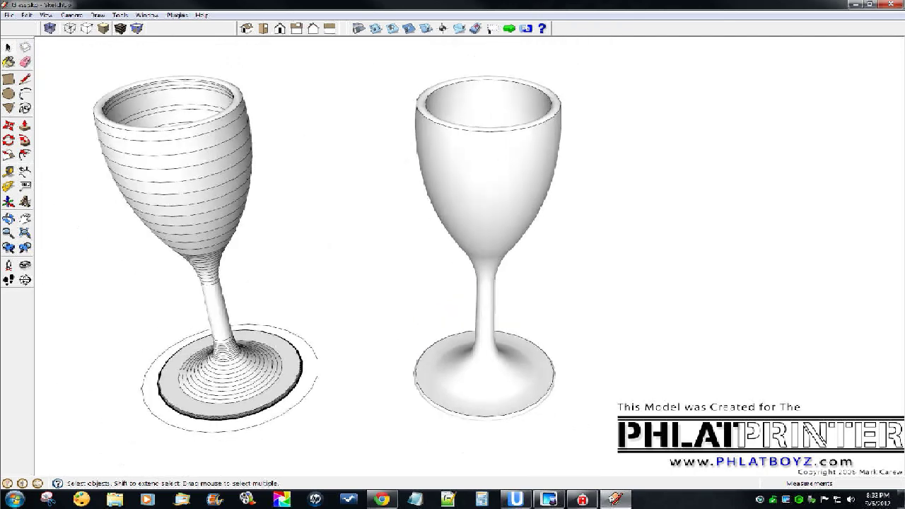
Step: Select the entire copied glass and soften its edges with a 20-degree angle between normals
{"action": "triple_click", "coordinate": [482, 243]}
{"action": "scroll", "coordinate": [452, 254], "scroll_direction": "down", "scroll_amount": 2}
{"action": "left_click_drag", "start_coordinate": [387, 82], "coordinate": [564, 337]}
{"action": "right_click", "coordinate": [437, 150]}
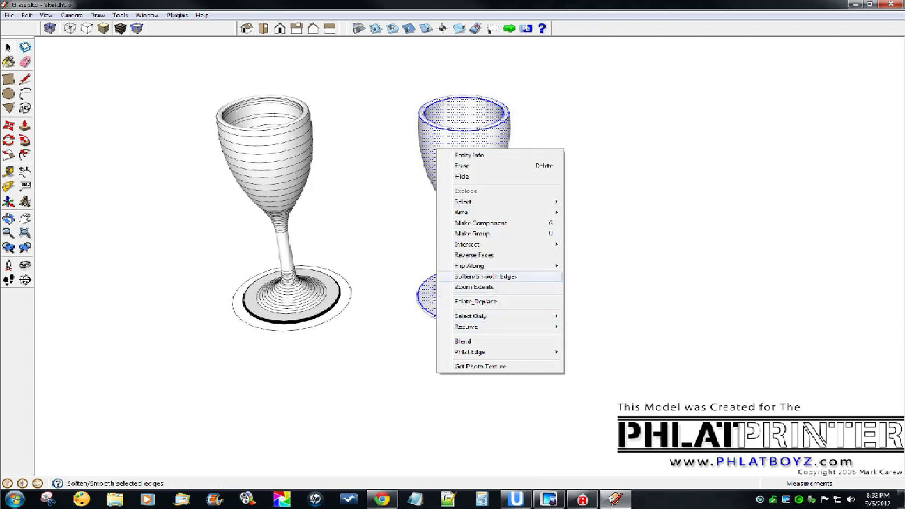
{"action": "left_click", "coordinate": [485, 275]}
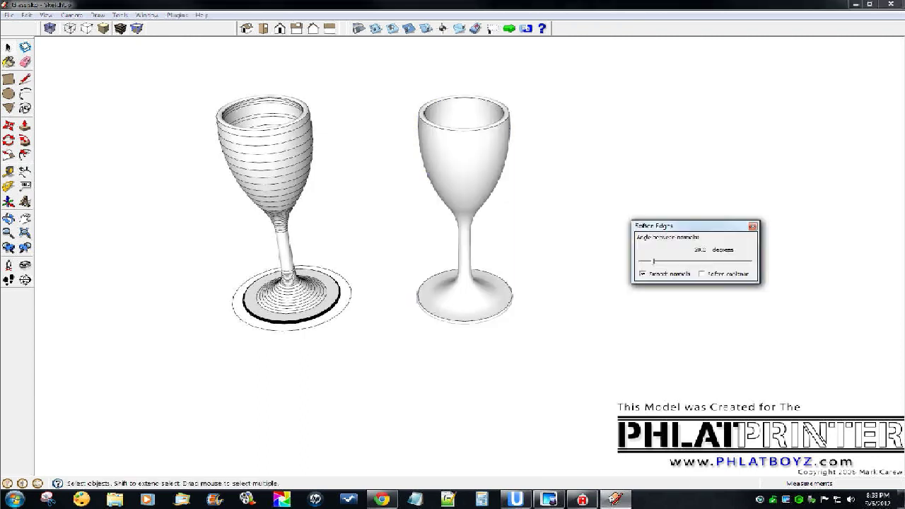
{"action": "left_click", "coordinate": [752, 225]}
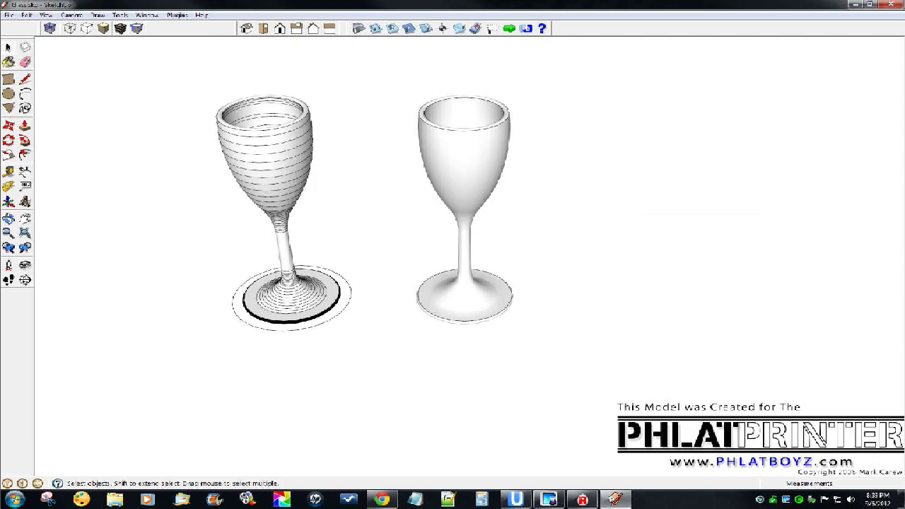
Step: Close the small round hole at the inside bottom of the copied glass's bowl by tracing a line along its edge
{"action": "mouse_move", "coordinate": [367, 212]}
{"action": "middle_mouse_down"}
{"action": "mouse_move", "coordinate": [366, 297]}
{"action": "mouse_move", "coordinate": [366, 251]}
{"action": "middle_mouse_up"}
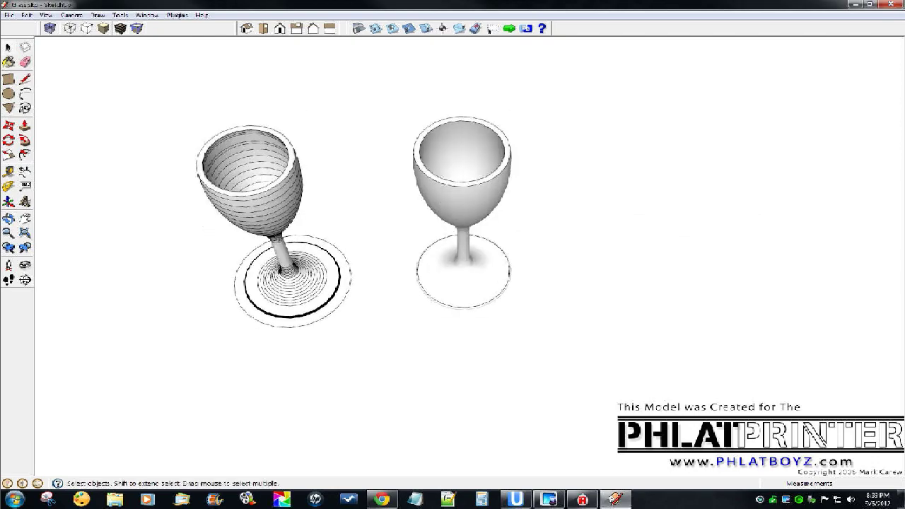
{"action": "scroll", "coordinate": [451, 181], "scroll_direction": "up", "scroll_amount": 6}
{"action": "middle_click_drag", "start_coordinate": [451, 181], "coordinate": [452, 283]}
{"action": "scroll", "coordinate": [499, 346], "scroll_direction": "up", "scroll_amount": 5}
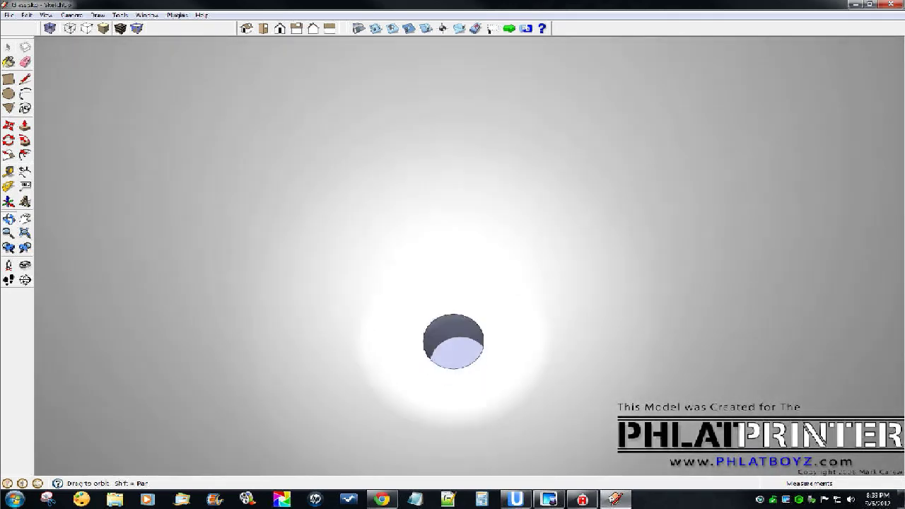
{"action": "middle_click_drag", "start_coordinate": [495, 340], "coordinate": [495, 319]}
{"action": "left_click", "coordinate": [25, 79]}
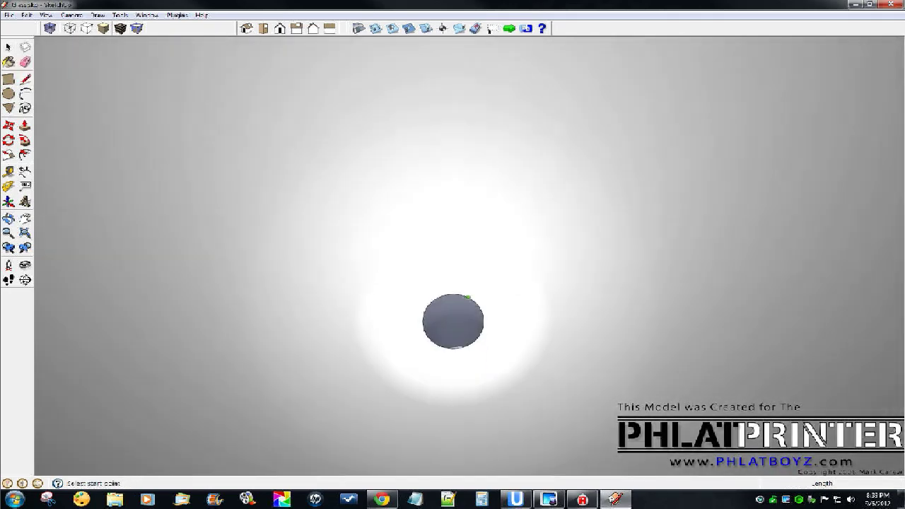
{"action": "scroll", "coordinate": [468, 297], "scroll_direction": "up", "scroll_amount": 3}
{"action": "left_click", "coordinate": [468, 298]}
{"action": "key", "text": "Escape"}
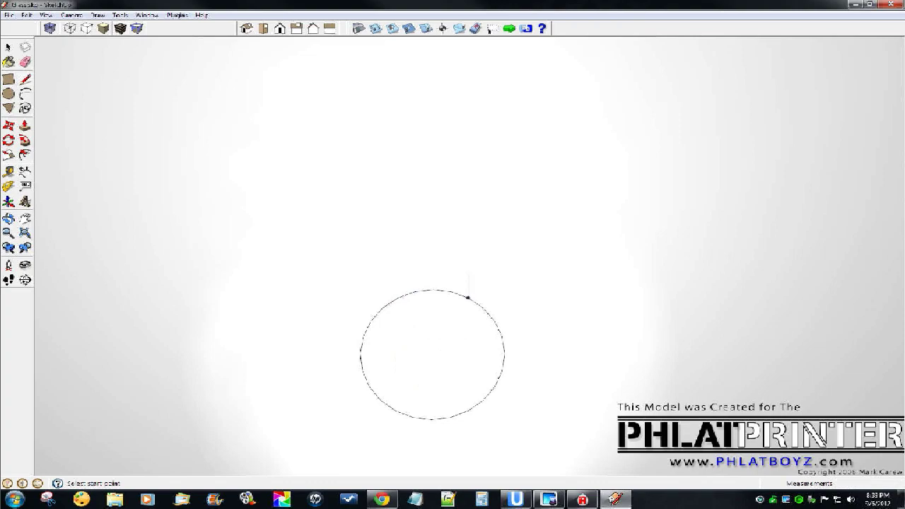
{"action": "scroll", "coordinate": [467, 252], "scroll_direction": "down", "scroll_amount": 6}
{"action": "key", "text": "space"}
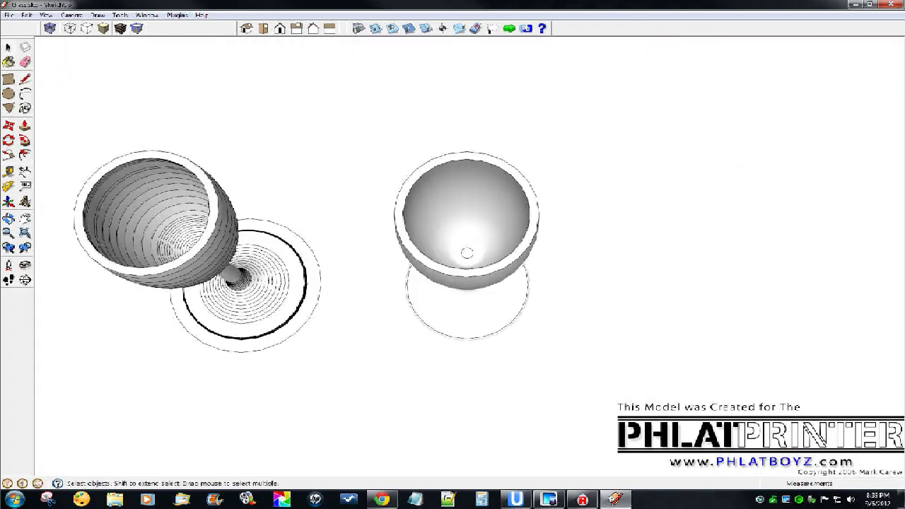
Step: Hide the original glass together with its surrounding path circle
{"action": "scroll", "coordinate": [518, 350], "scroll_direction": "up", "scroll_amount": 1}
{"action": "middle_click_drag", "start_coordinate": [487, 304], "coordinate": [375, 212]}
{"action": "mouse_move", "coordinate": [410, 290]}
{"action": "middle_mouse_down"}
{"action": "mouse_move", "coordinate": [423, 170]}
{"action": "mouse_move", "coordinate": [454, 338]}
{"action": "mouse_move", "coordinate": [523, 322]}
{"action": "mouse_move", "coordinate": [527, 374]}
{"action": "mouse_move", "coordinate": [477, 336]}
{"action": "middle_mouse_up"}
{"action": "scroll", "coordinate": [453, 338], "scroll_direction": "down", "scroll_amount": 4}
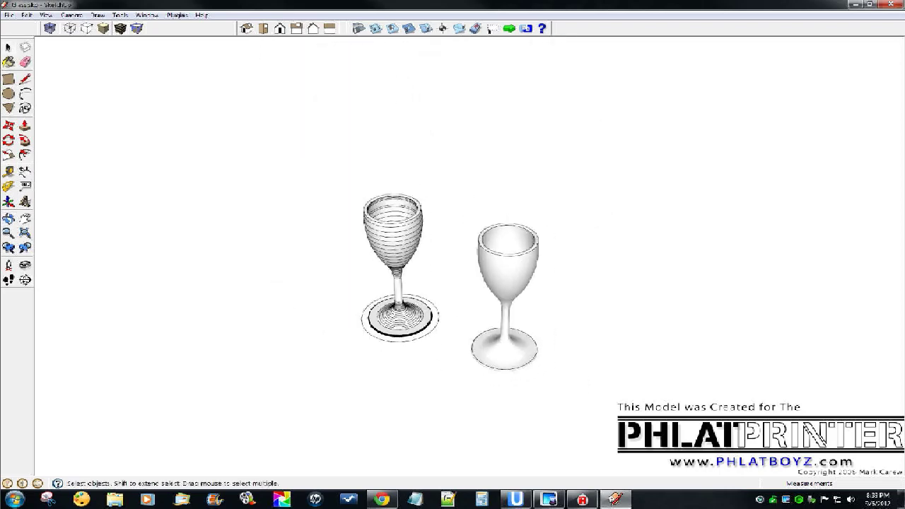
{"action": "scroll", "coordinate": [430, 233], "scroll_direction": "down", "scroll_amount": 1}
{"action": "left_click_drag", "start_coordinate": [327, 168], "coordinate": [462, 347]}
{"action": "right_click", "coordinate": [400, 232]}
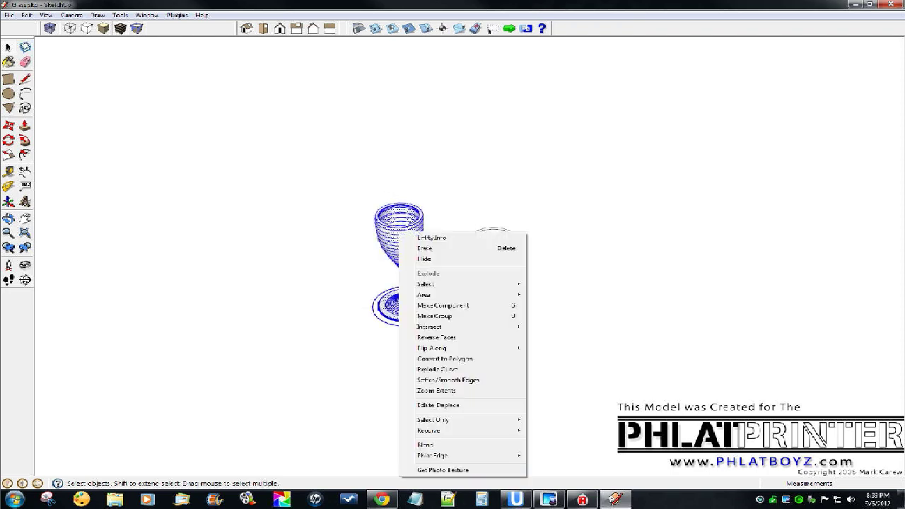
{"action": "left_click", "coordinate": [424, 258]}
Step: Turn all the visible geometry of the smoothed glass into a component with the default settings
{"action": "key", "text": "ctrl+a"}
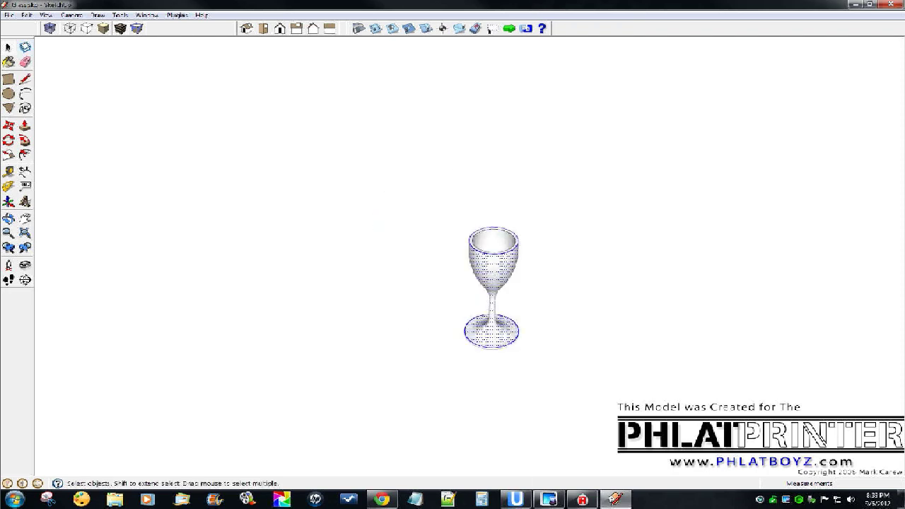
{"action": "key", "text": "g"}
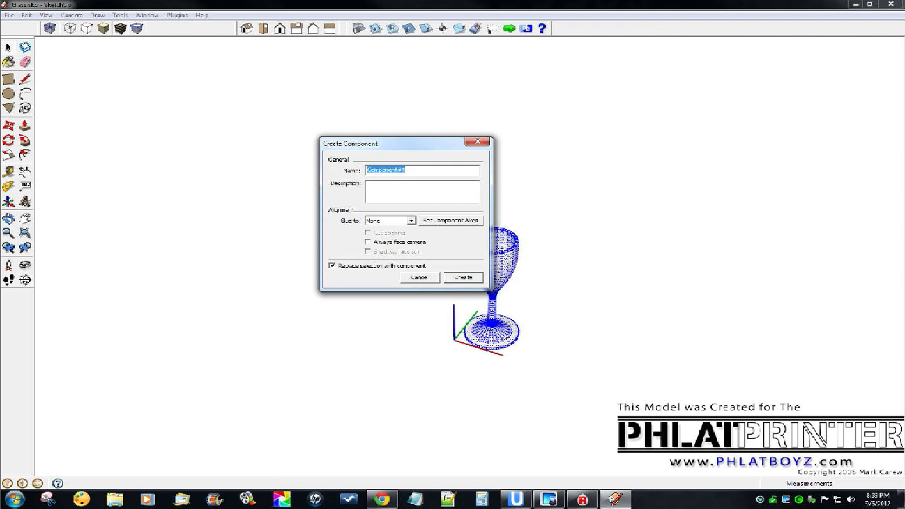
{"action": "key", "text": "Return"}
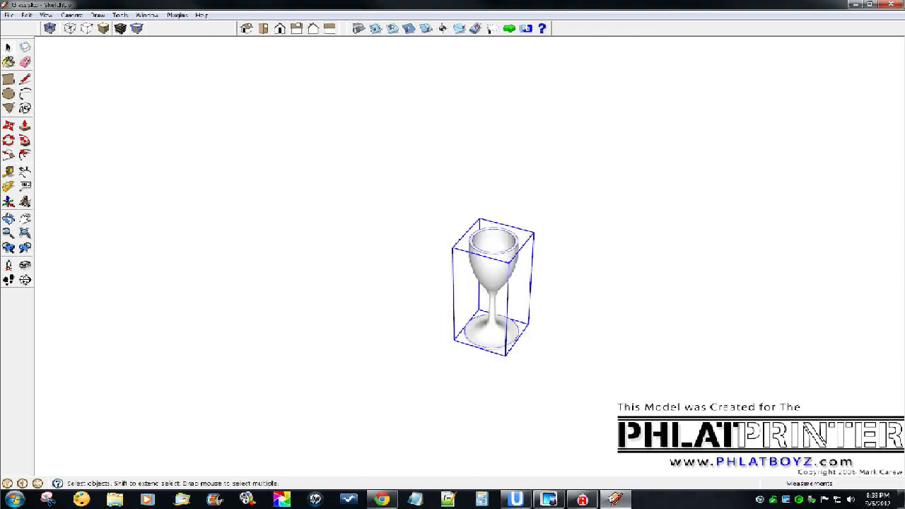
{"action": "scroll", "coordinate": [527, 303], "scroll_direction": "up", "scroll_amount": 5}
{"action": "scroll", "coordinate": [526, 303], "scroll_direction": "down", "scroll_amount": 1}
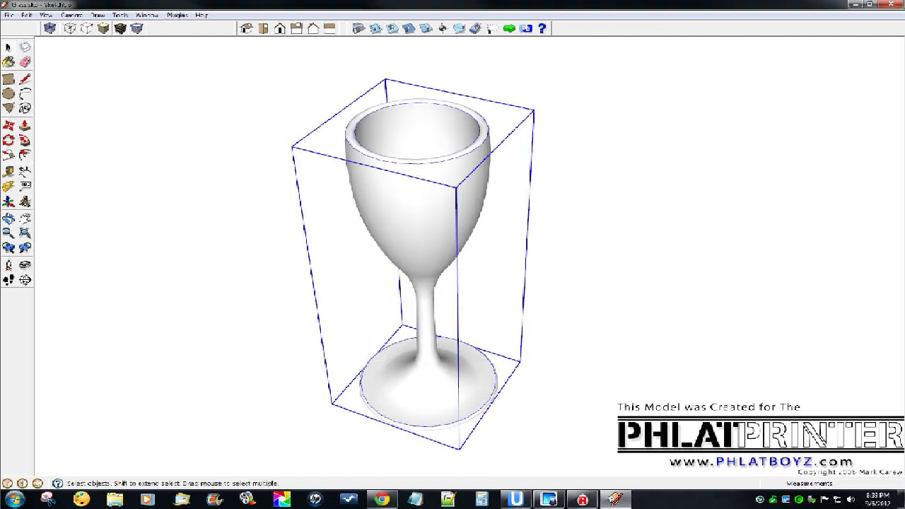
{"action": "key", "text": "ctrl+t"}
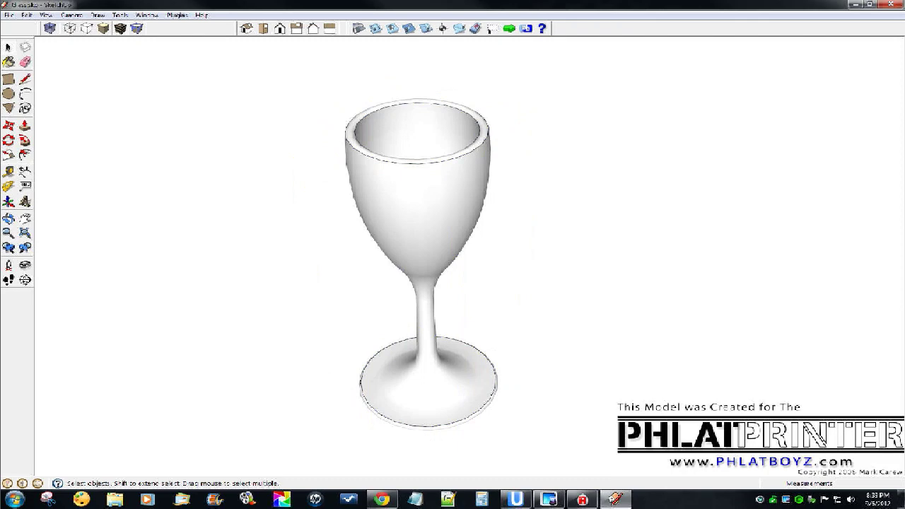
Step: Start an STL export of the glass with the Binary type and choose the export unit
{"action": "left_click", "coordinate": [121, 14]}
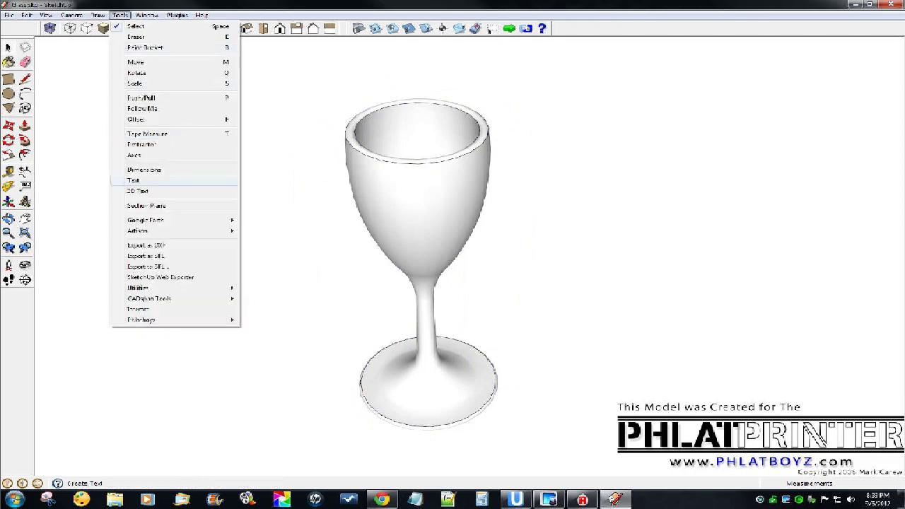
{"action": "left_click", "coordinate": [147, 267]}
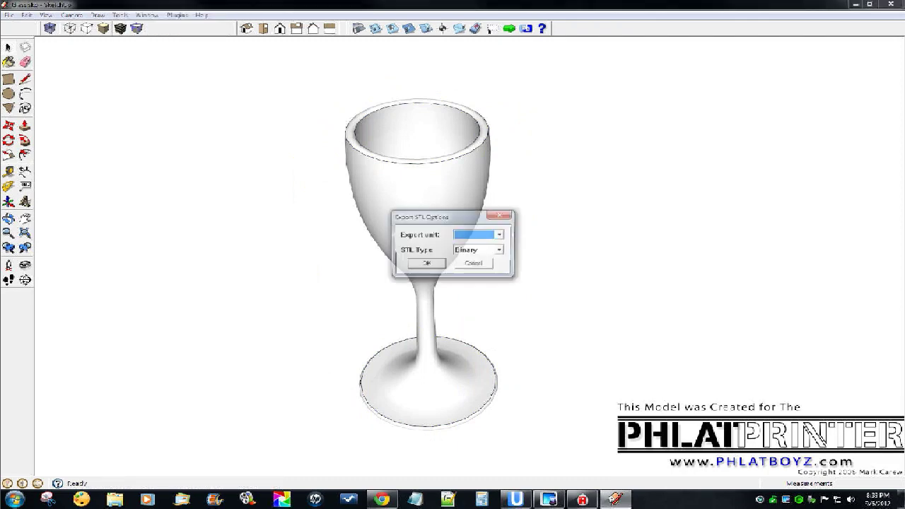
{"action": "left_click_drag", "start_coordinate": [448, 216], "coordinate": [589, 208]}
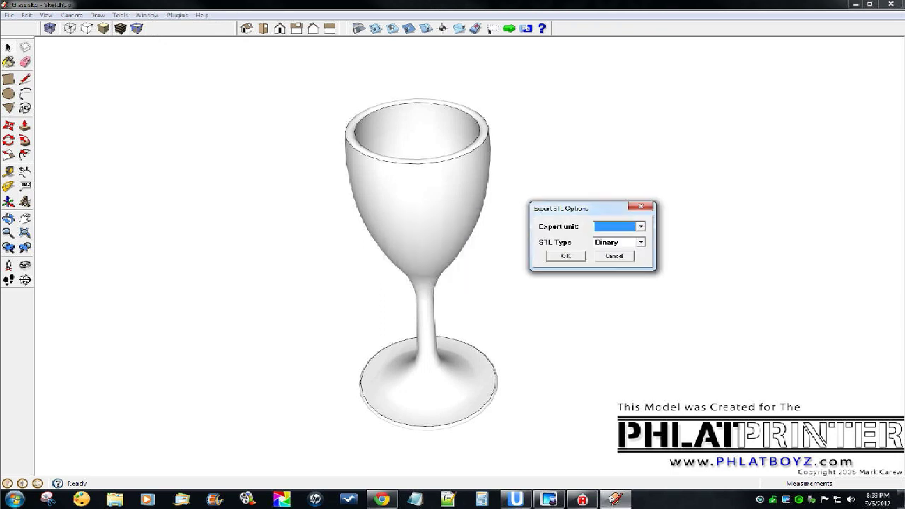
{"action": "left_click", "coordinate": [641, 243]}
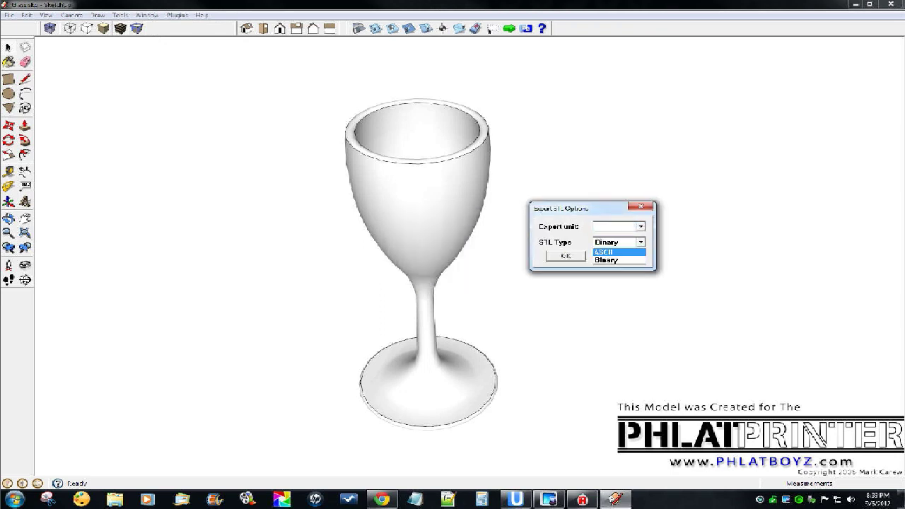
{"action": "left_click", "coordinate": [606, 260]}
{"action": "left_click", "coordinate": [640, 227]}
{"action": "left_click", "coordinate": [640, 227]}
{"action": "left_click", "coordinate": [640, 227]}
{"action": "key", "text": "Down"}
{"action": "key", "text": "Down"}
{"action": "key", "text": "Return"}
{"action": "key", "text": "Return"}
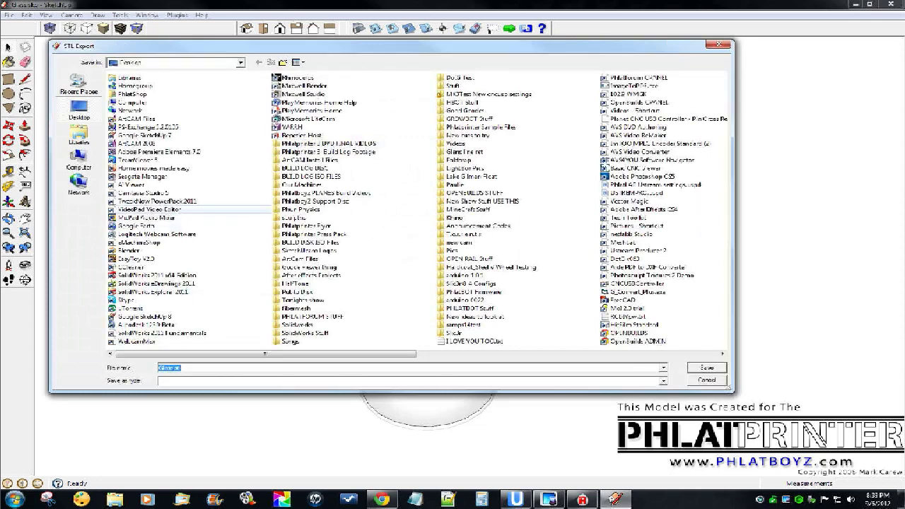
Step: Save the exported STL in the PhlatBOT Example Parts folder, inside STL Models under PHLATBOT Stuff
{"action": "double_click", "coordinate": [467, 309]}
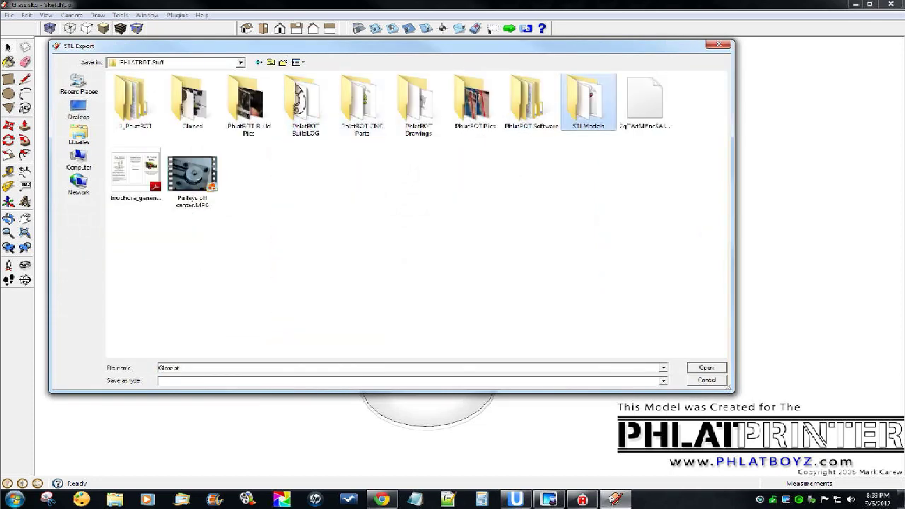
{"action": "double_click", "coordinate": [585, 102]}
{"action": "double_click", "coordinate": [152, 133]}
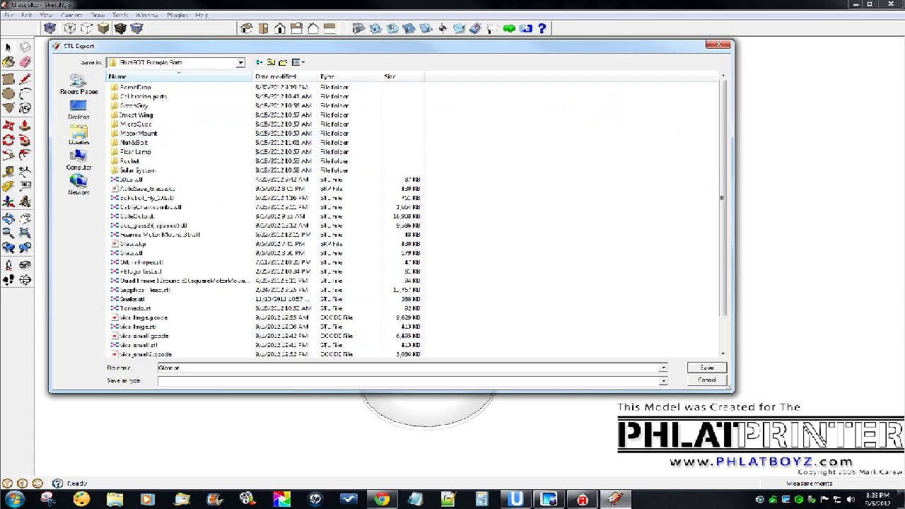
{"action": "key", "text": "Return"}
{"action": "left_click", "coordinate": [524, 252]}
{"action": "left_click", "coordinate": [165, 368]}
{"action": "left_click", "coordinate": [174, 367]}
{"action": "key", "text": "Return"}
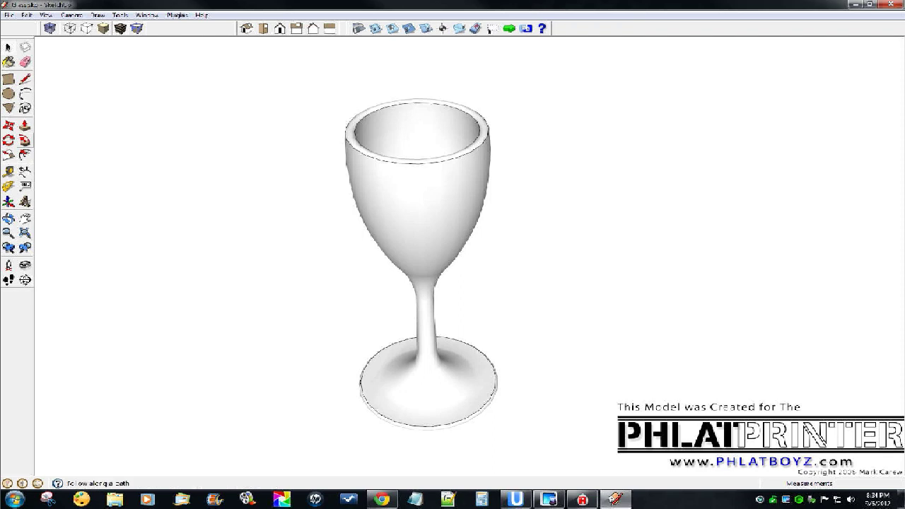
Step: Switch to Repetier-Host and frame the empty print volume in the 3D view
{"action": "scroll", "coordinate": [312, 276], "scroll_direction": "down", "scroll_amount": 1}
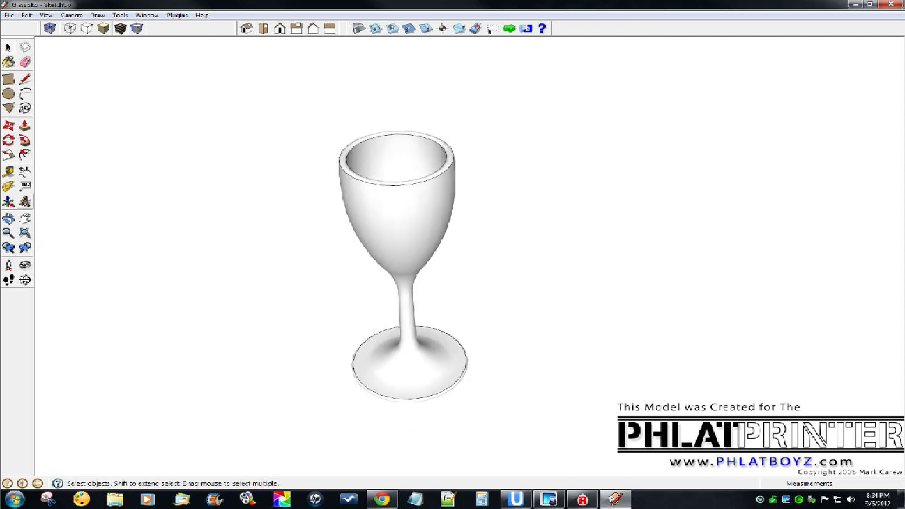
{"action": "middle_click_drag", "start_coordinate": [311, 276], "coordinate": [311, 283]}
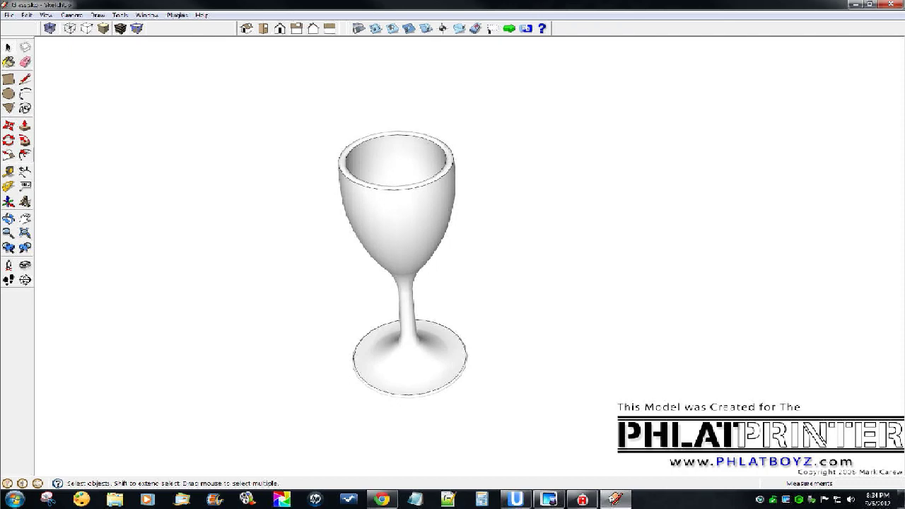
{"action": "left_click", "coordinate": [582, 500]}
{"action": "mouse_move", "coordinate": [369, 345]}
{"action": "left_mouse_down"}
{"action": "mouse_move", "coordinate": [374, 375]}
{"action": "mouse_move", "coordinate": [343, 375]}
{"action": "mouse_move", "coordinate": [333, 390]}
{"action": "mouse_move", "coordinate": [336, 398]}
{"action": "mouse_move", "coordinate": [359, 373]}
{"action": "mouse_move", "coordinate": [383, 374]}
{"action": "mouse_move", "coordinate": [300, 399]}
{"action": "mouse_move", "coordinate": [333, 416]}
{"action": "mouse_move", "coordinate": [361, 378]}
{"action": "mouse_move", "coordinate": [383, 382]}
{"action": "mouse_move", "coordinate": [332, 394]}
{"action": "left_mouse_up"}
{"action": "scroll", "coordinate": [343, 374], "scroll_direction": "down", "scroll_amount": 4}
{"action": "scroll", "coordinate": [335, 245], "scroll_direction": "up", "scroll_amount": 5}
{"action": "scroll", "coordinate": [335, 245], "scroll_direction": "down", "scroll_amount": 5}
{"action": "scroll", "coordinate": [335, 244], "scroll_direction": "up", "scroll_amount": 3}
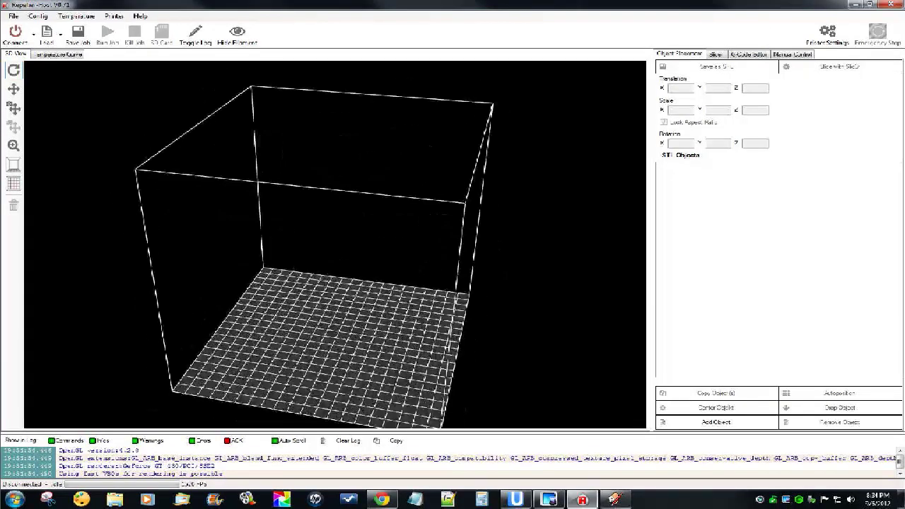
Step: Make the log area slightly taller while keeping the whole empty print volume framed in the 3D view
{"action": "mouse_move", "coordinate": [335, 244]}
{"action": "middle_mouse_down"}
{"action": "mouse_move", "coordinate": [350, 210]}
{"action": "mouse_move", "coordinate": [307, 220]}
{"action": "mouse_move", "coordinate": [373, 206]}
{"action": "mouse_move", "coordinate": [340, 232]}
{"action": "middle_mouse_up"}
{"action": "scroll", "coordinate": [335, 245], "scroll_direction": "down", "scroll_amount": 2}
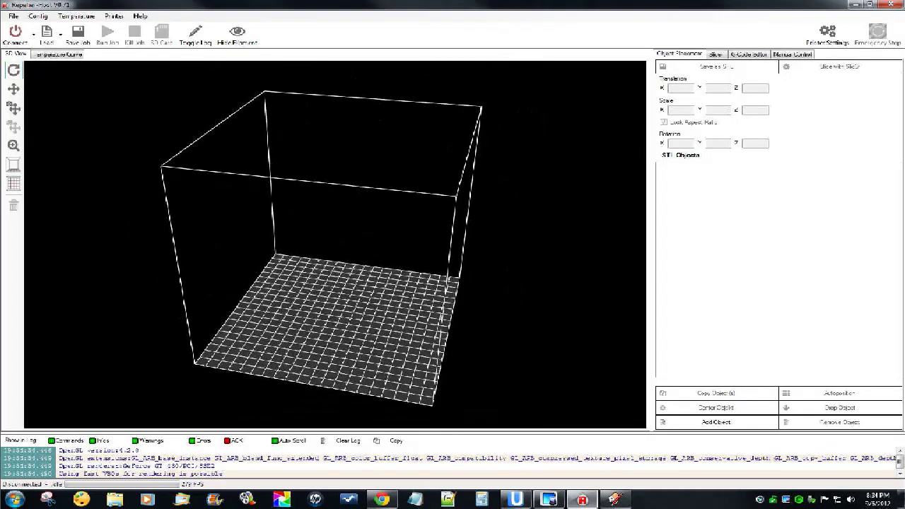
{"action": "left_click_drag", "start_coordinate": [437, 433], "coordinate": [433, 398]}
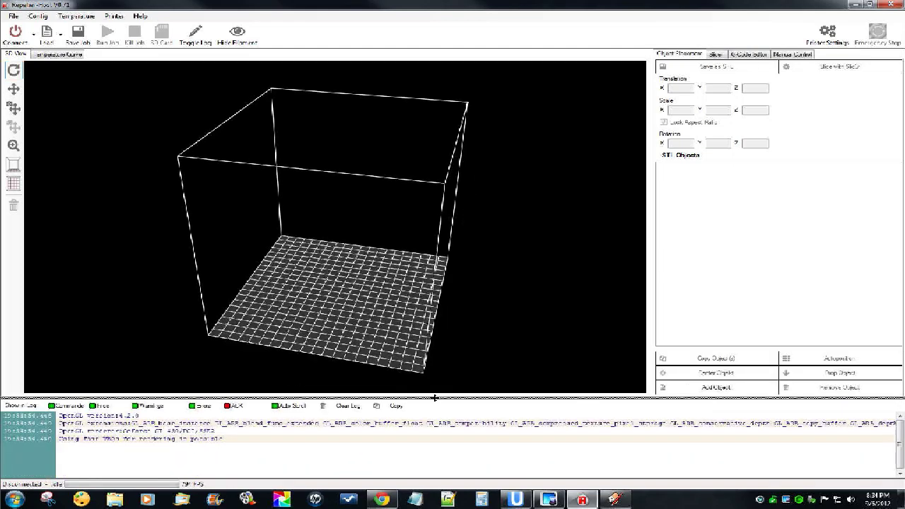
{"action": "left_click_drag", "start_coordinate": [430, 399], "coordinate": [430, 413]}
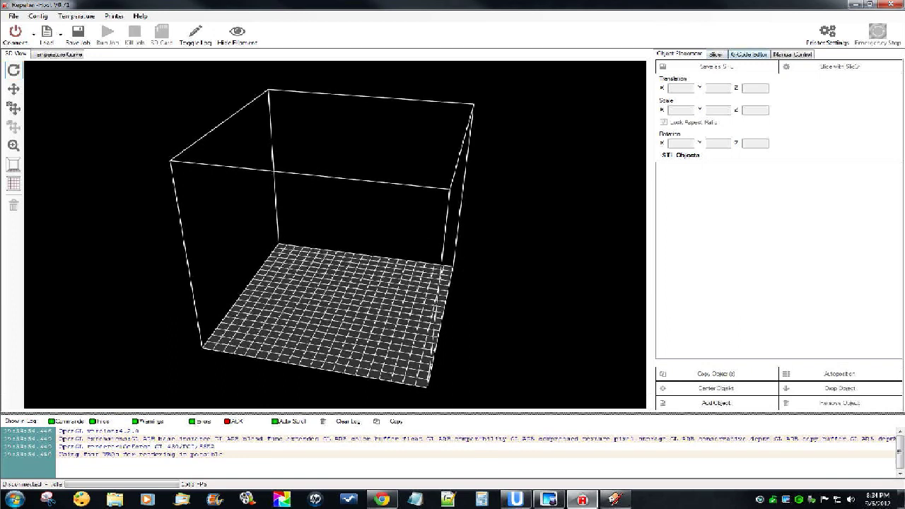
{"action": "mouse_move", "coordinate": [335, 234]}
{"action": "left_mouse_down"}
{"action": "mouse_move", "coordinate": [321, 247]}
{"action": "mouse_move", "coordinate": [349, 229]}
{"action": "left_mouse_up"}
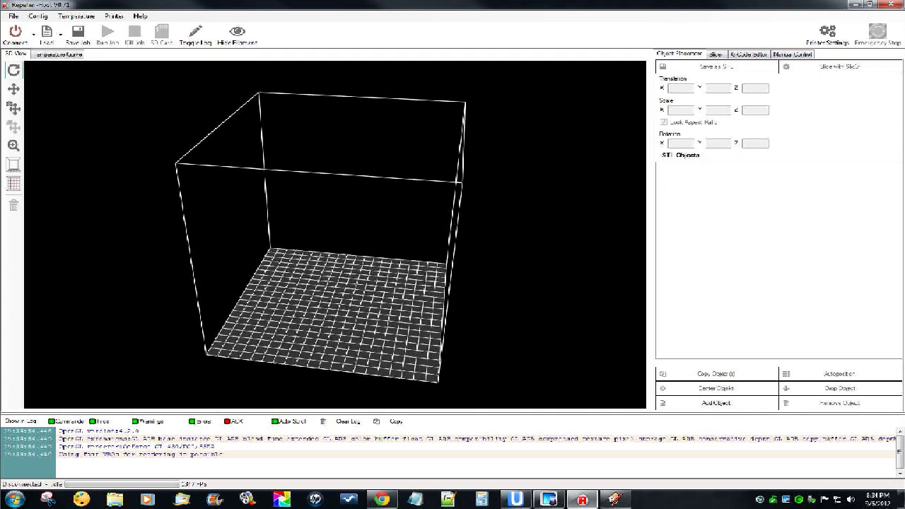
Step: Add the Glass2.stl model from the PhlatBOT Example Parts folder to the print volume
{"action": "left_click", "coordinate": [716, 403]}
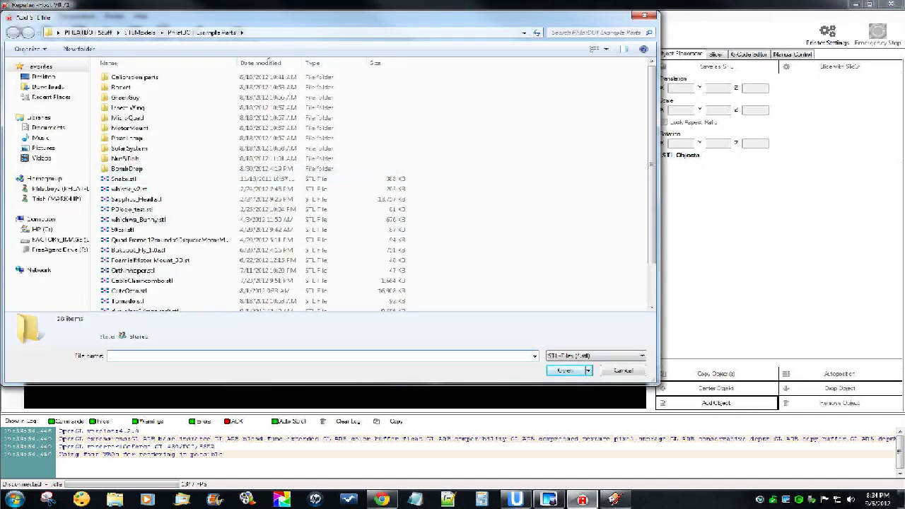
{"action": "left_click", "coordinate": [177, 230]}
{"action": "scroll", "coordinate": [152, 231], "scroll_direction": "down", "scroll_amount": 2}
{"action": "left_click", "coordinate": [145, 306]}
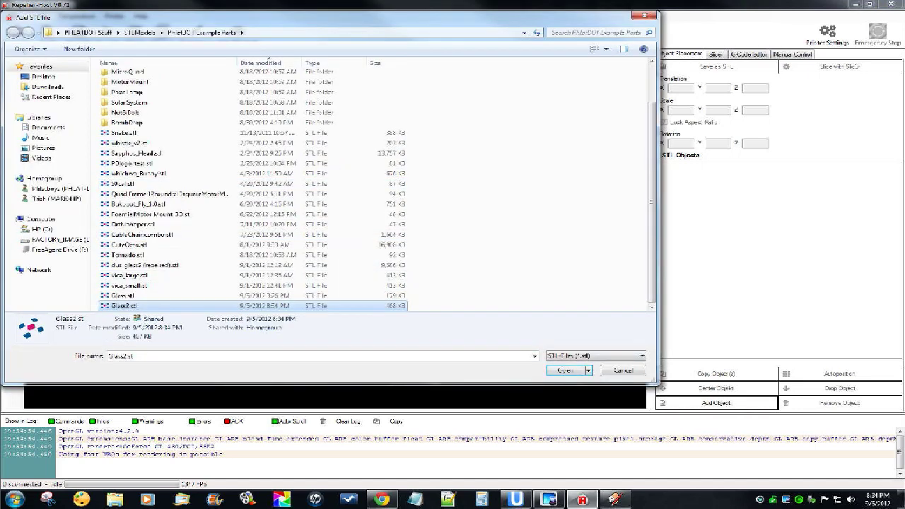
{"action": "key", "text": "Return"}
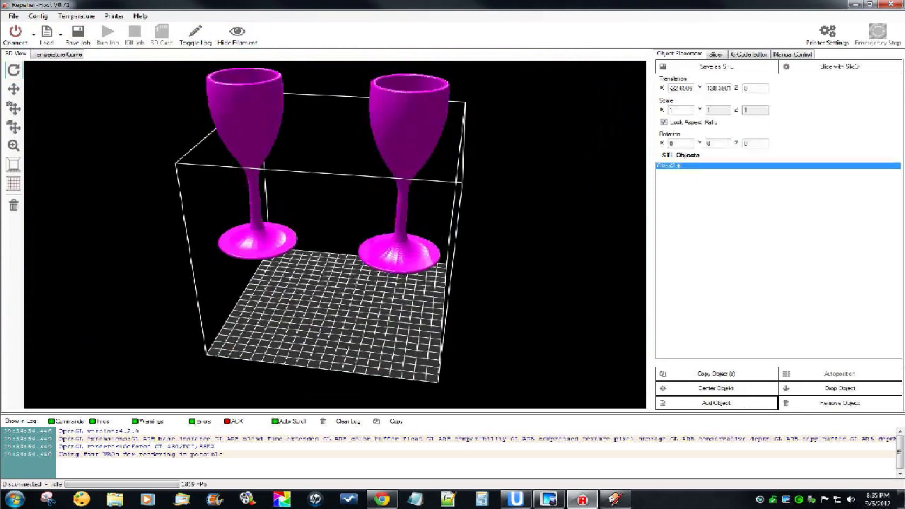
Step: Move the pair of glasses inward from the edge of the print bed
{"action": "left_click_drag", "start_coordinate": [396, 261], "coordinate": [462, 277]}
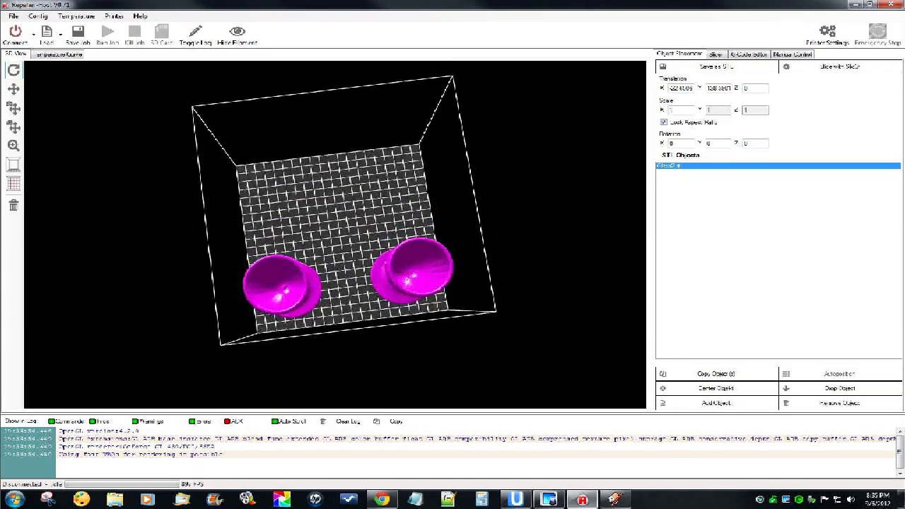
{"action": "scroll", "coordinate": [335, 235], "scroll_direction": "up", "scroll_amount": 9}
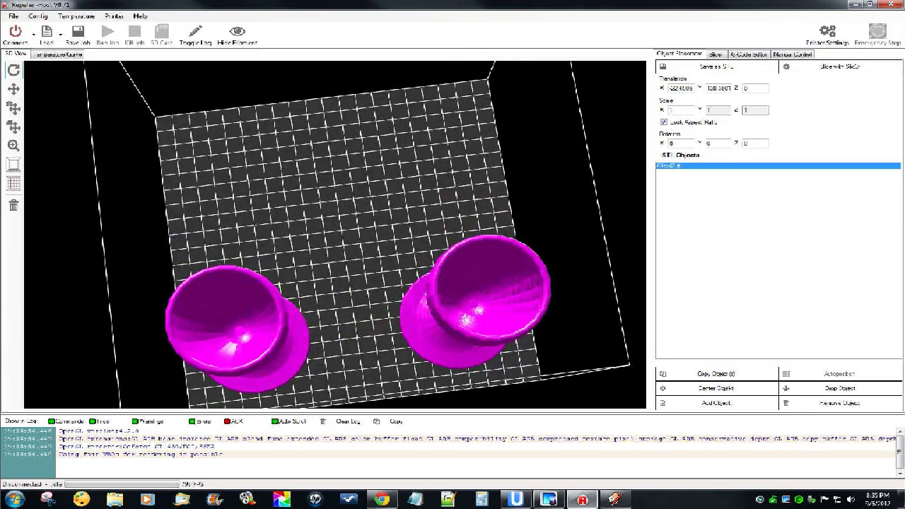
{"action": "scroll", "coordinate": [335, 235], "scroll_direction": "down", "scroll_amount": 3}
{"action": "scroll", "coordinate": [335, 235], "scroll_direction": "up", "scroll_amount": 5}
{"action": "right_click_drag", "start_coordinate": [510, 299], "coordinate": [526, 277]}
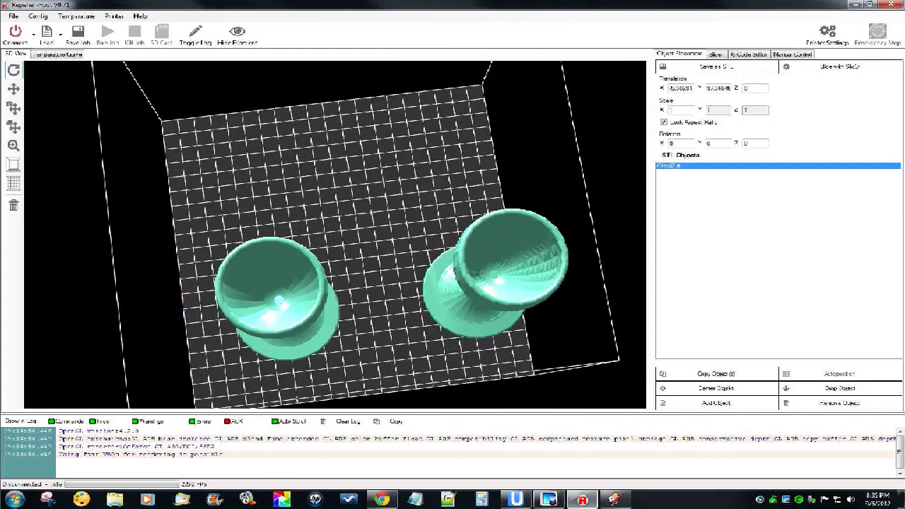
Step: Shift the pair of glasses around the print volume and center it on the bed again
{"action": "left_click_drag", "start_coordinate": [335, 254], "coordinate": [336, 233]}
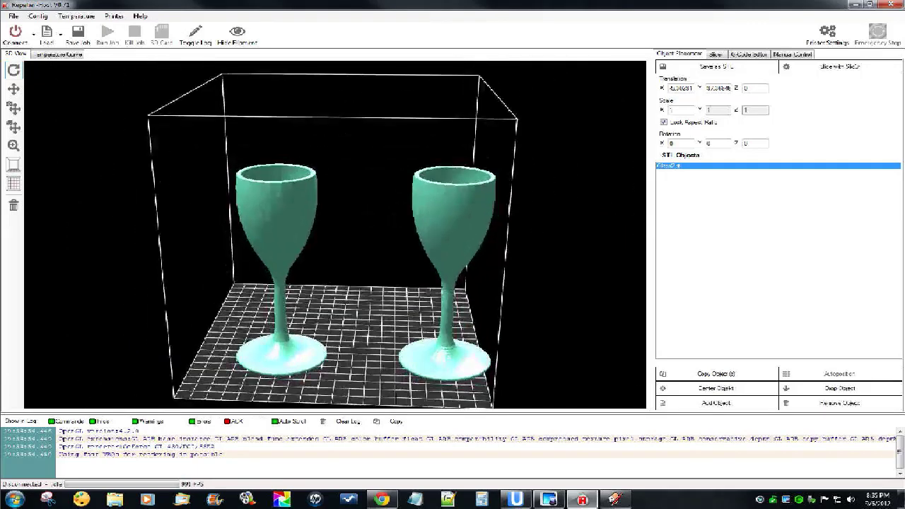
{"action": "scroll", "coordinate": [335, 235], "scroll_direction": "down", "scroll_amount": 1}
{"action": "middle_click_drag", "start_coordinate": [335, 234], "coordinate": [334, 221]}
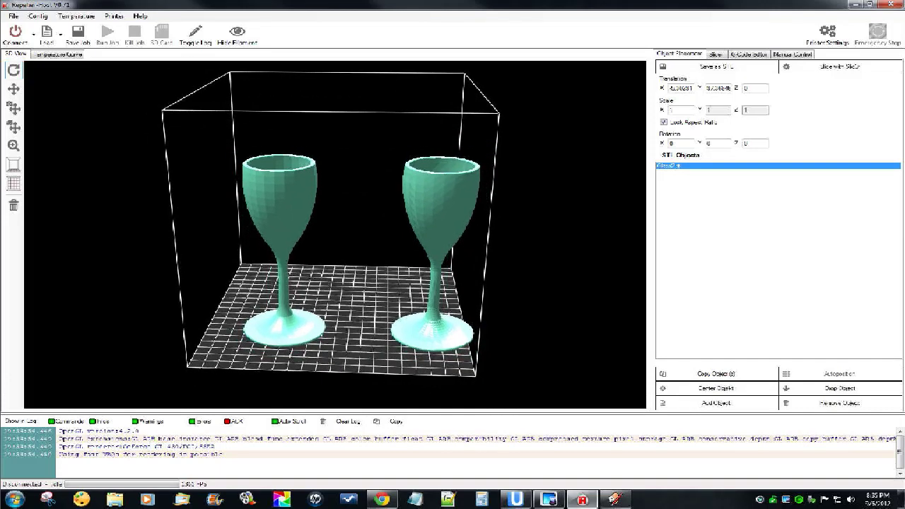
{"action": "right_click_drag", "start_coordinate": [334, 222], "coordinate": [307, 223]}
{"action": "left_click_drag", "start_coordinate": [307, 224], "coordinate": [357, 236]}
{"action": "right_click_drag", "start_coordinate": [358, 236], "coordinate": [350, 213]}
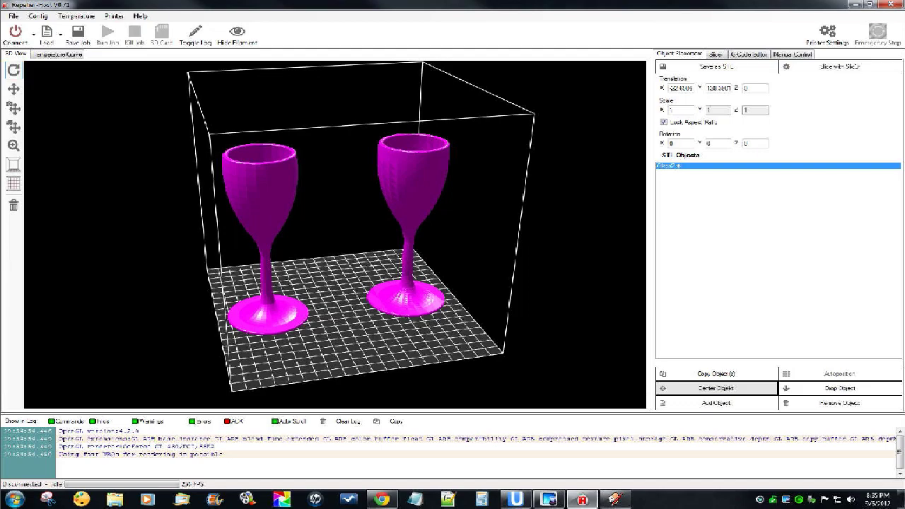
Step: Replace the pair of glasses with the single-glass model Glass.stl from the PhlatBOT Example Parts folder
{"action": "left_click", "coordinate": [716, 403]}
{"action": "left_click_drag", "start_coordinate": [651, 212], "coordinate": [651, 258]}
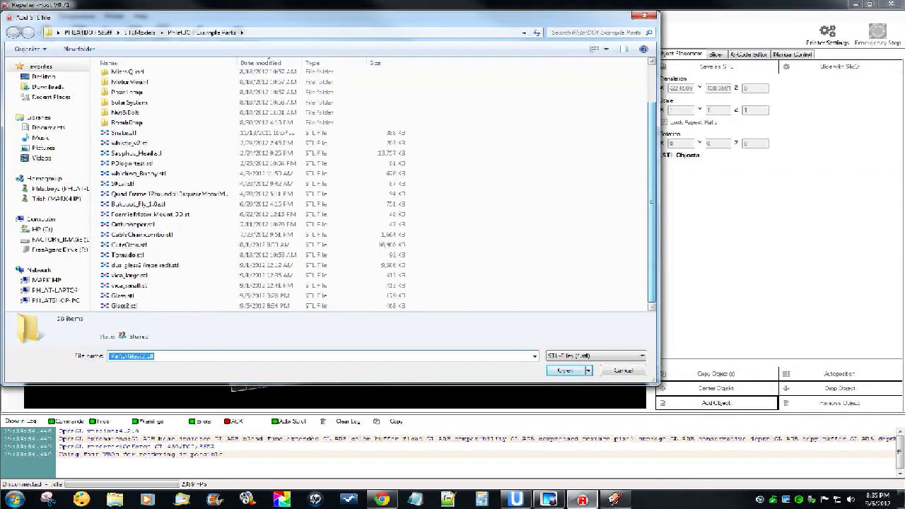
{"action": "left_click", "coordinate": [149, 295]}
{"action": "left_click", "coordinate": [565, 371]}
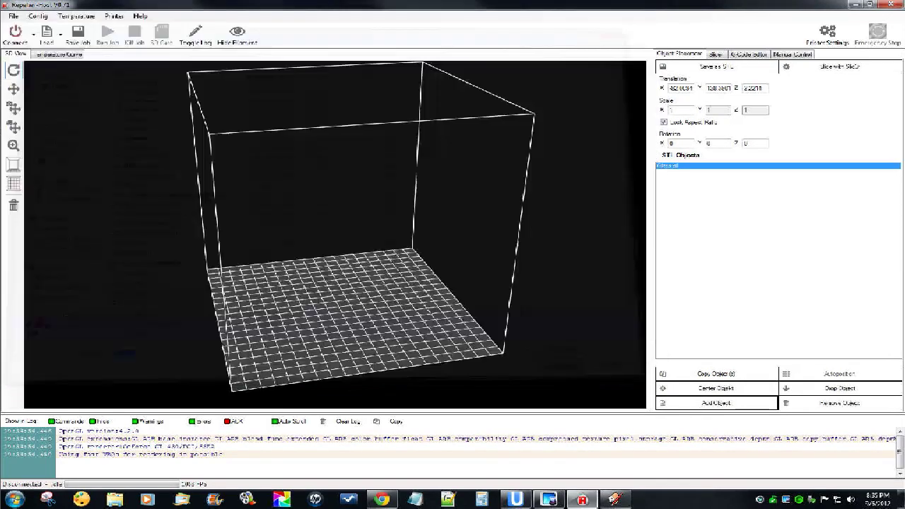
Step: Center the single glass on the print bed and drop it onto the bed surface
{"action": "left_click_drag", "start_coordinate": [333, 226], "coordinate": [280, 238]}
{"action": "scroll", "coordinate": [329, 209], "scroll_direction": "up", "scroll_amount": 6}
{"action": "scroll", "coordinate": [280, 239], "scroll_direction": "down", "scroll_amount": 3}
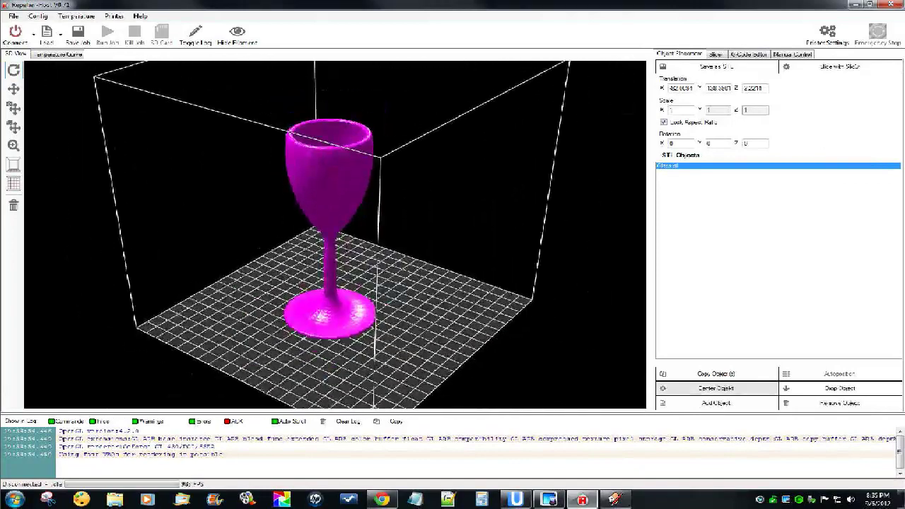
{"action": "left_click", "coordinate": [716, 388]}
{"action": "left_click", "coordinate": [840, 388]}
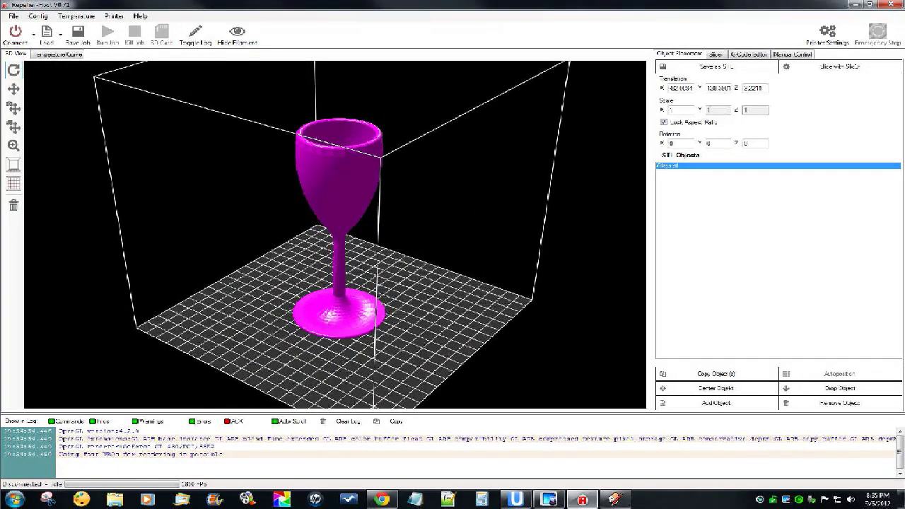
Step: Make 5 copies of the glass with automatic positioning after adding objects
{"action": "left_click", "coordinate": [716, 374]}
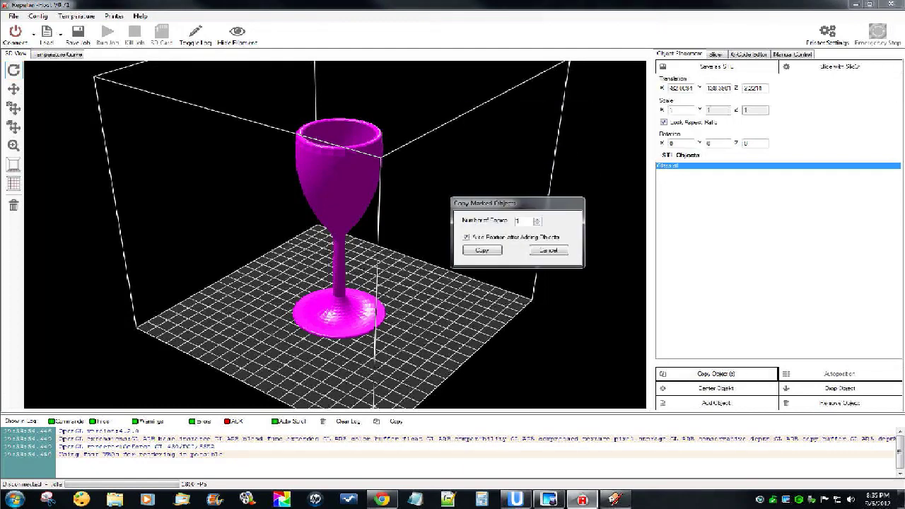
{"action": "key", "text": "BackSpace"}
{"action": "type", "text": "5"}
{"action": "key", "text": "Return"}
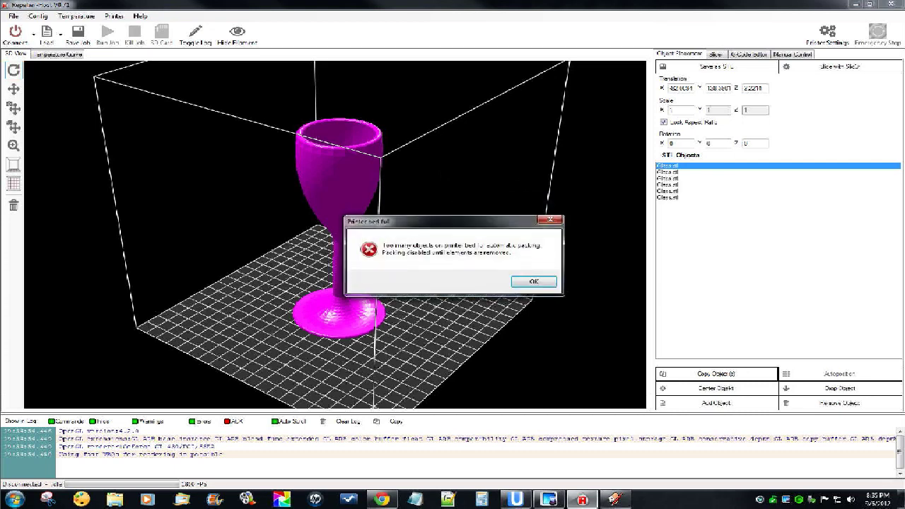
{"action": "key", "text": "Return"}
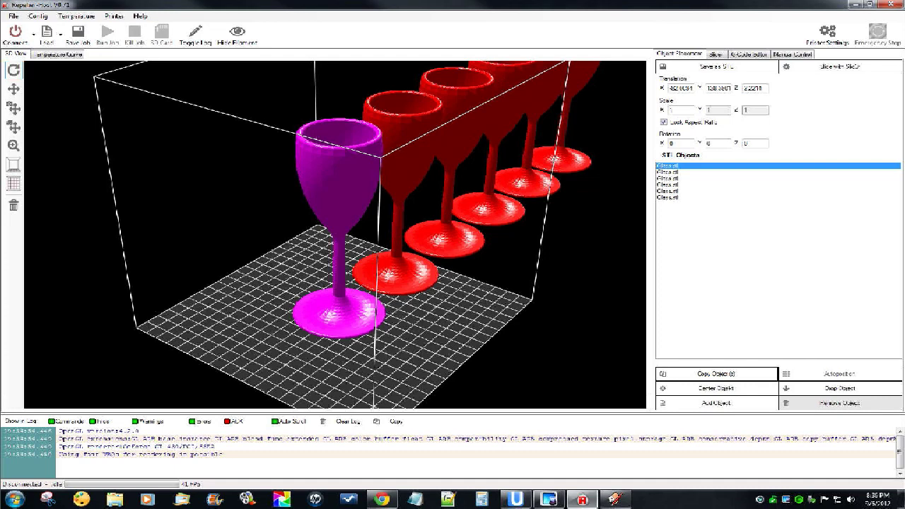
Step: Remove one glass and try to autoposition the others on the print bed
{"action": "left_click", "coordinate": [840, 402]}
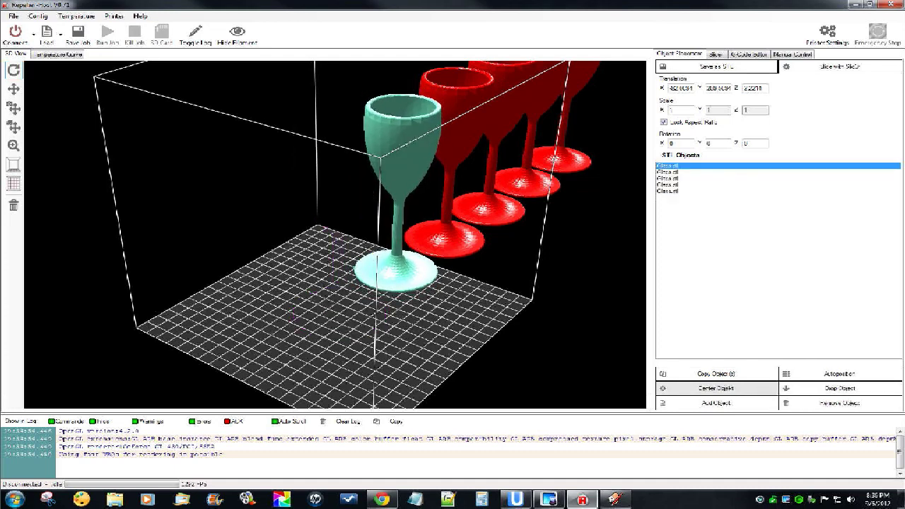
{"action": "left_click", "coordinate": [840, 373]}
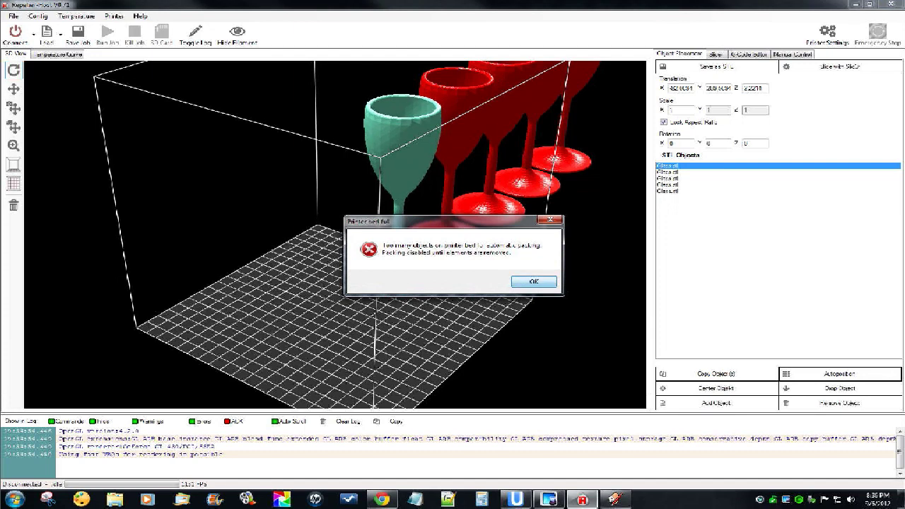
{"action": "left_click", "coordinate": [531, 281]}
{"action": "key", "text": "ctrl+a"}
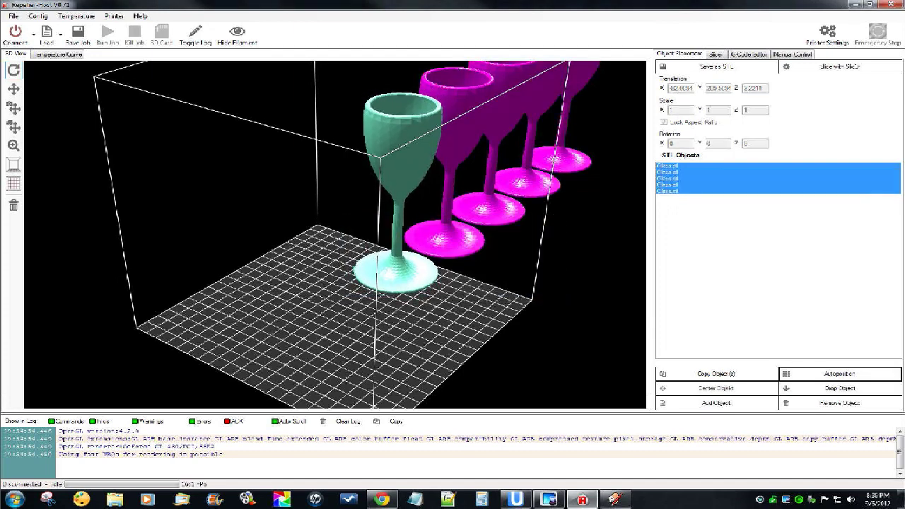
Step: Center each of the five listed glasses on the print bed, one after another
{"action": "left_click", "coordinate": [714, 191]}
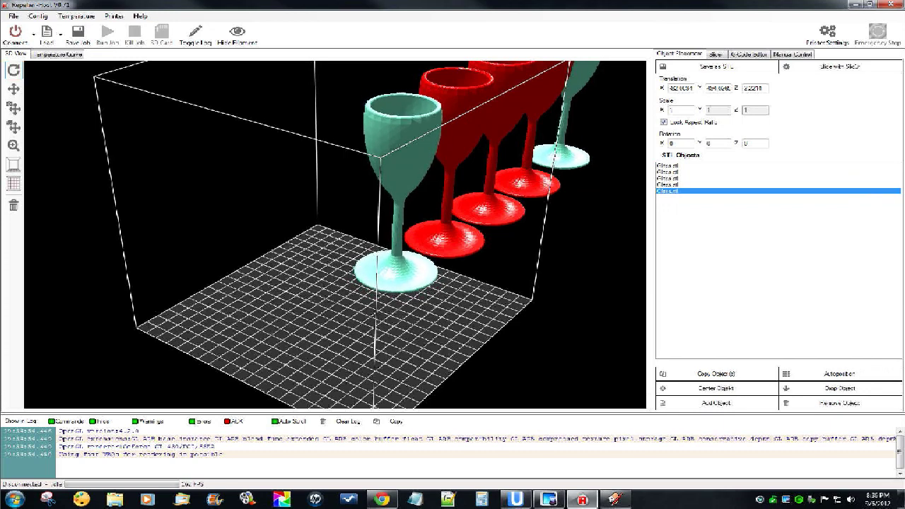
{"action": "left_click", "coordinate": [716, 374]}
{"action": "left_click", "coordinate": [713, 179]}
{"action": "left_click", "coordinate": [712, 184]}
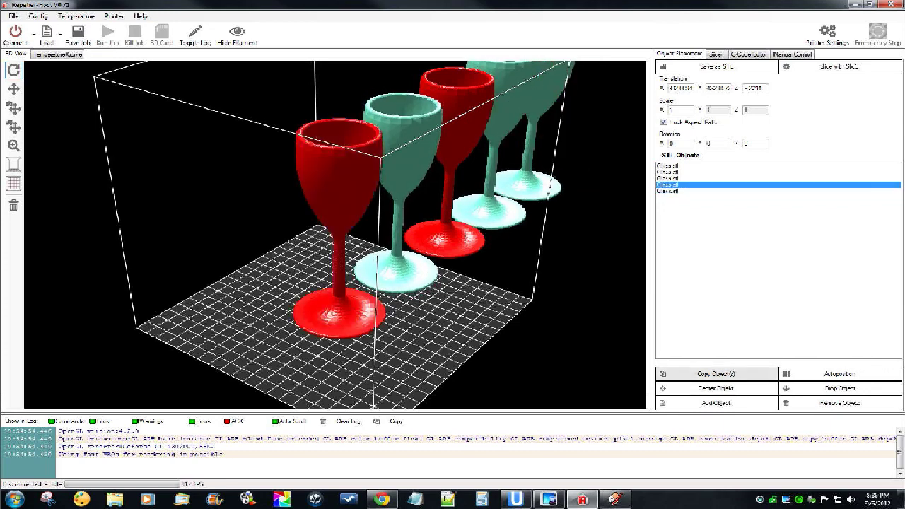
{"action": "left_click", "coordinate": [715, 388]}
{"action": "left_click", "coordinate": [713, 178]}
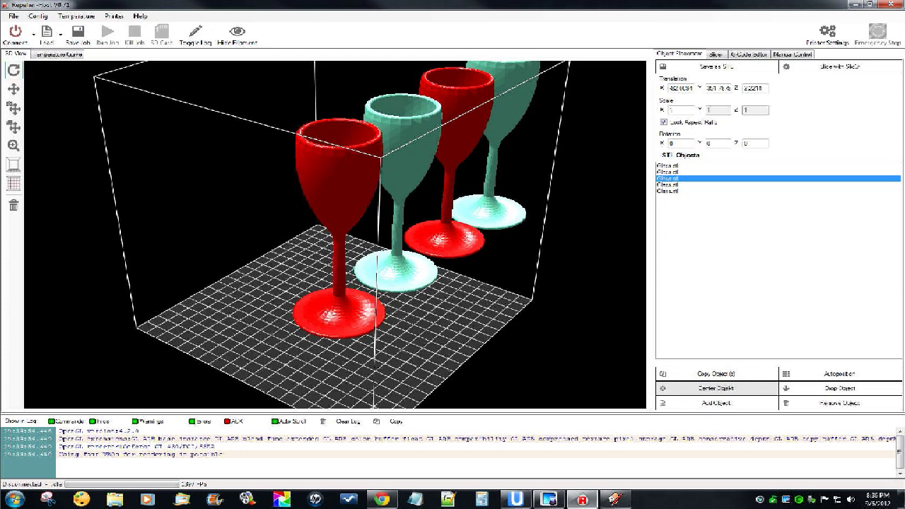
{"action": "left_click", "coordinate": [715, 388]}
{"action": "left_click", "coordinate": [712, 172]}
{"action": "left_click", "coordinate": [715, 388]}
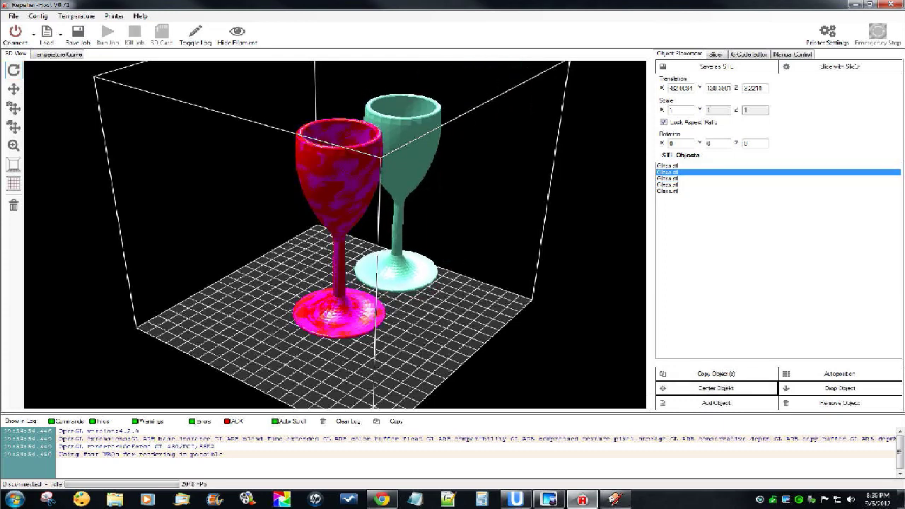
{"action": "left_click", "coordinate": [712, 165]}
{"action": "left_click", "coordinate": [715, 388]}
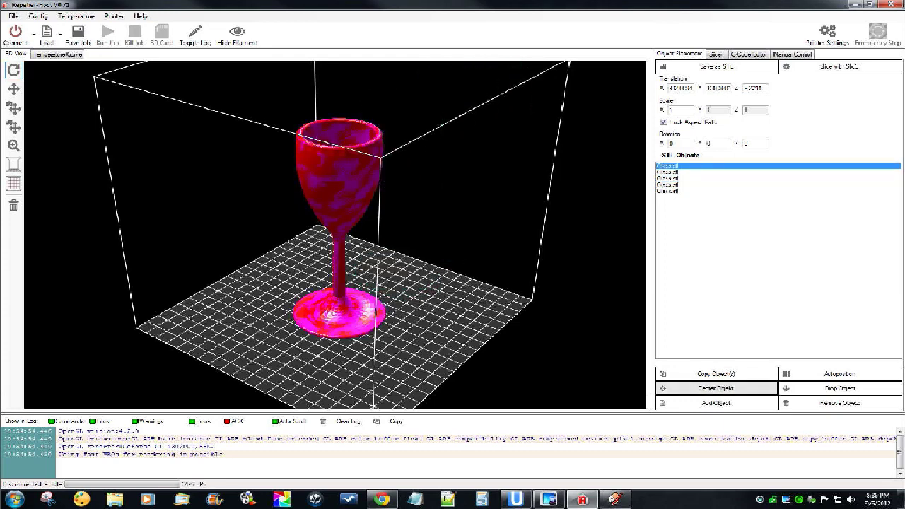
Step: Remove one more glass and autoposition the remaining four on the print bed
{"action": "left_click", "coordinate": [713, 191], "text": "shift"}
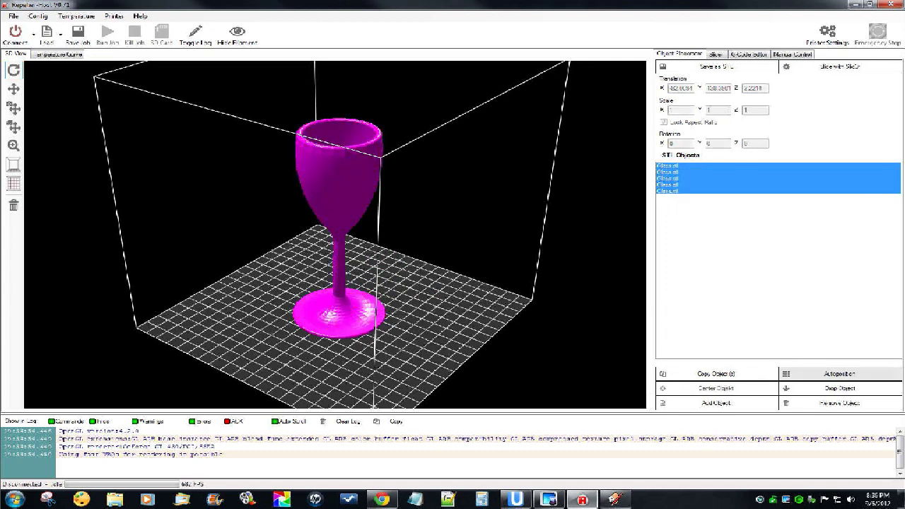
{"action": "left_click", "coordinate": [713, 191]}
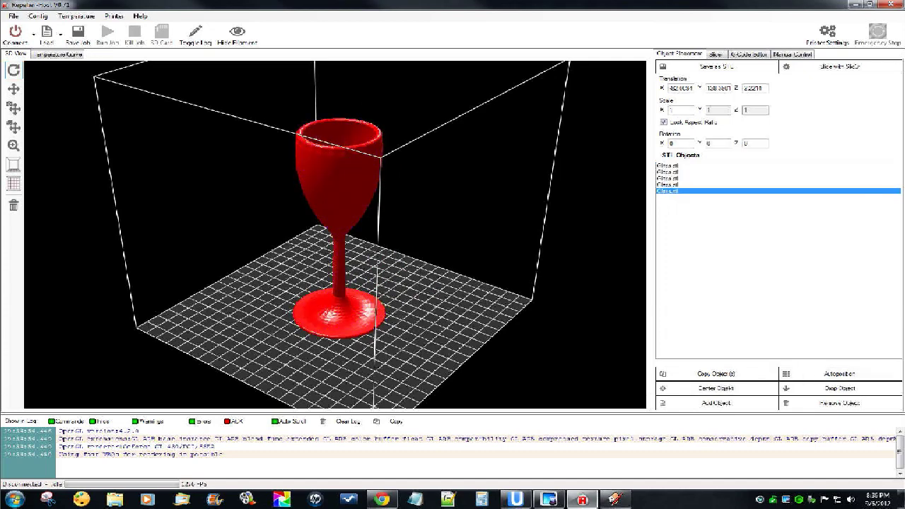
{"action": "left_click", "coordinate": [706, 166]}
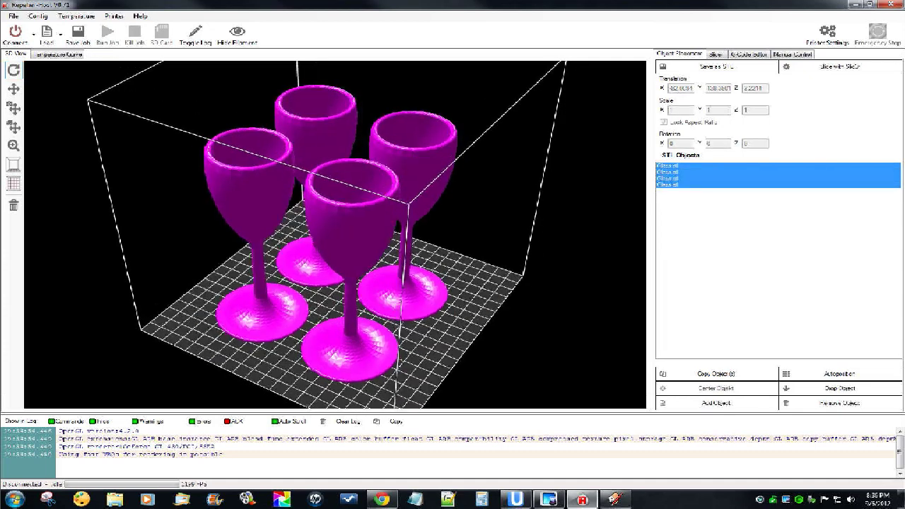
Step: Examine the arrangement of the four glasses on the print bed from above and from the front corner
{"action": "left_click_drag", "start_coordinate": [332, 233], "coordinate": [368, 254]}
{"action": "left_click_drag", "start_coordinate": [350, 205], "coordinate": [241, 332]}
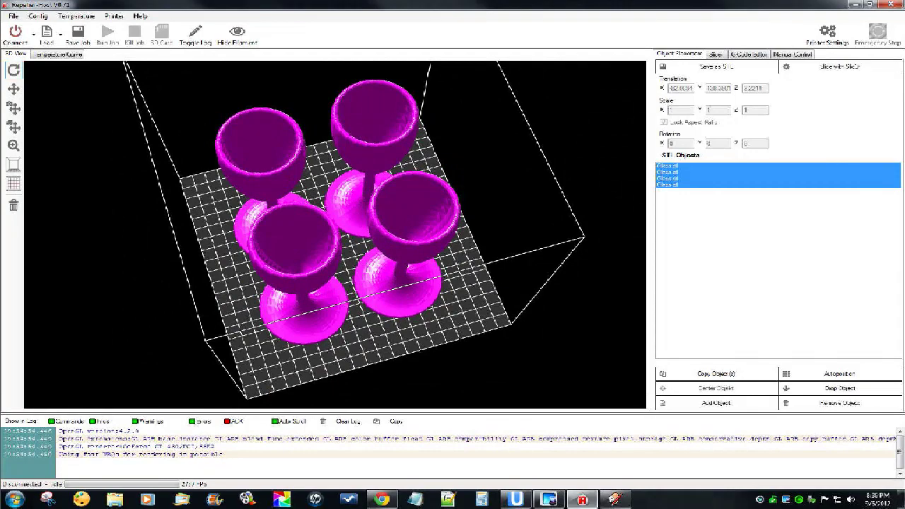
{"action": "left_click_drag", "start_coordinate": [336, 283], "coordinate": [242, 226]}
{"action": "scroll", "coordinate": [241, 226], "scroll_direction": "down", "scroll_amount": 4}
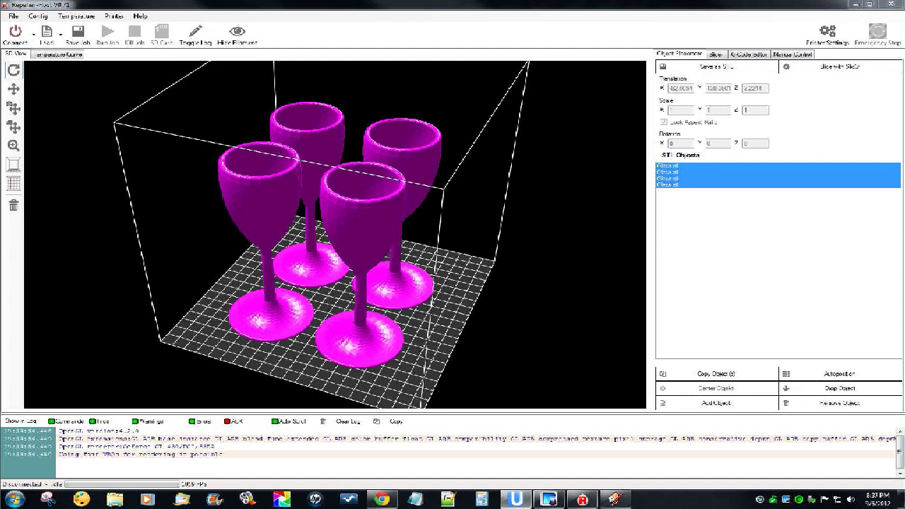
{"action": "left_click_drag", "start_coordinate": [339, 233], "coordinate": [283, 235]}
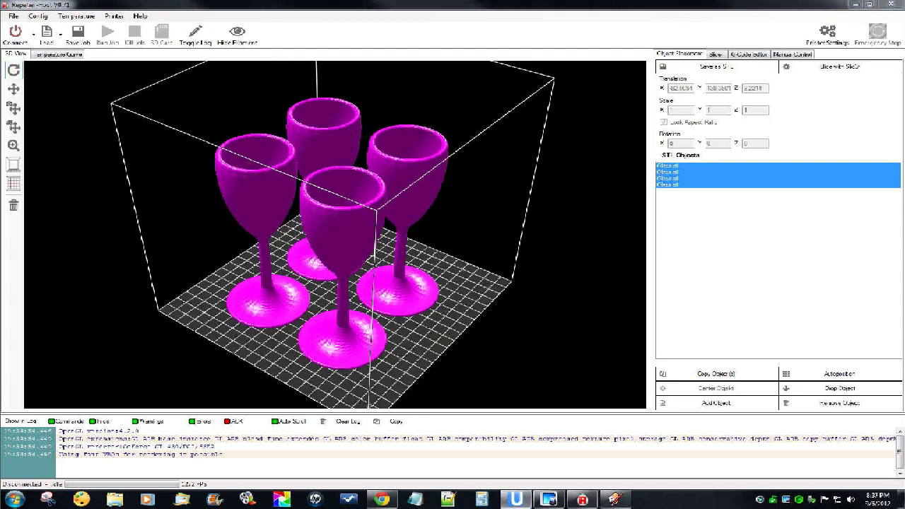
{"action": "left_click_drag", "start_coordinate": [333, 233], "coordinate": [364, 234]}
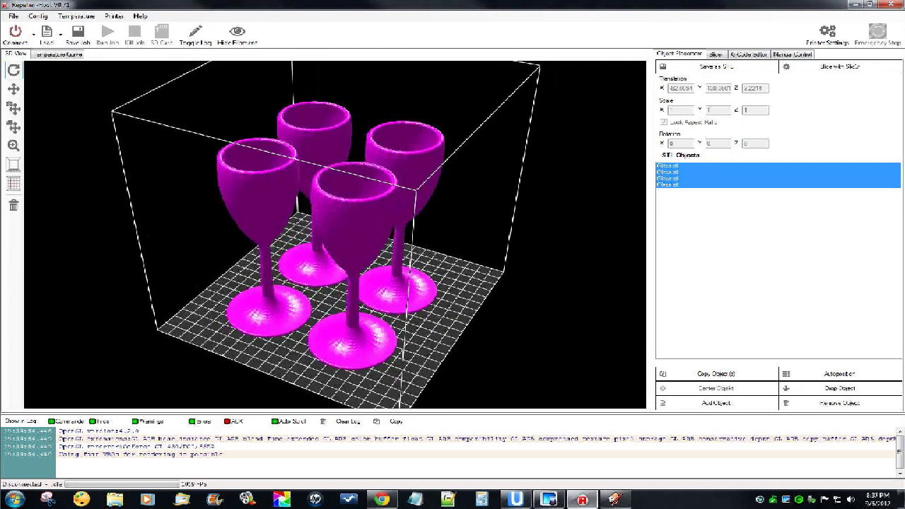
Step: Remove three of the four glasses from the print bed, keeping a single glass
{"action": "left_click", "coordinate": [684, 184]}
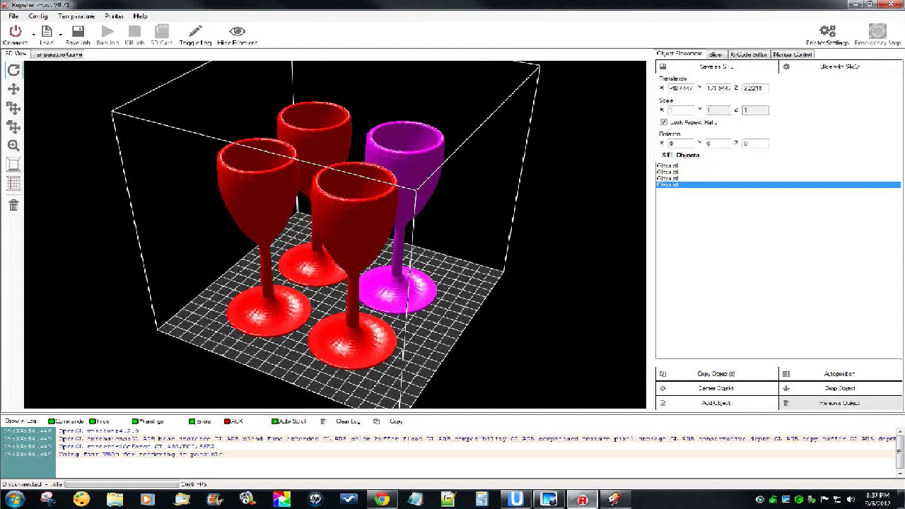
{"action": "left_click", "coordinate": [839, 402]}
{"action": "left_click", "coordinate": [840, 402]}
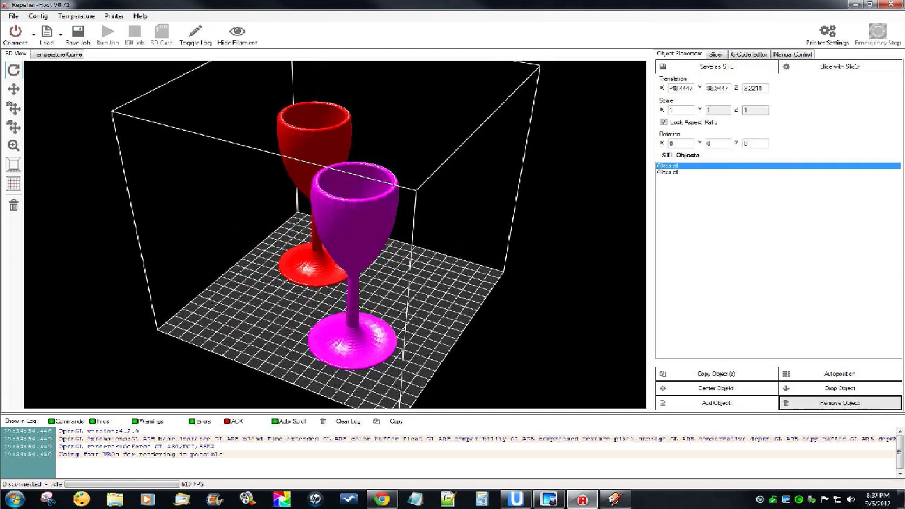
{"action": "left_click", "coordinate": [840, 402]}
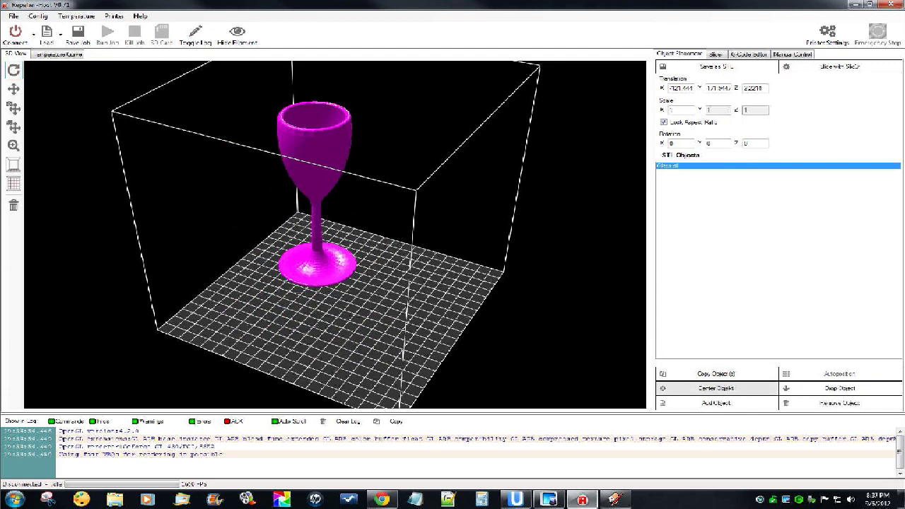
Step: Center the remaining glass on the print bed, drop it, and shift it freehand slightly away from the centre
{"action": "left_click", "coordinate": [716, 388]}
{"action": "left_click", "coordinate": [840, 389]}
{"action": "left_click", "coordinate": [839, 388]}
{"action": "right_click_drag", "start_coordinate": [340, 198], "coordinate": [354, 189]}
{"action": "left_click_drag", "start_coordinate": [354, 189], "coordinate": [374, 120]}
{"action": "right_click_drag", "start_coordinate": [374, 120], "coordinate": [350, 114]}
{"action": "left_click", "coordinate": [13, 89]}
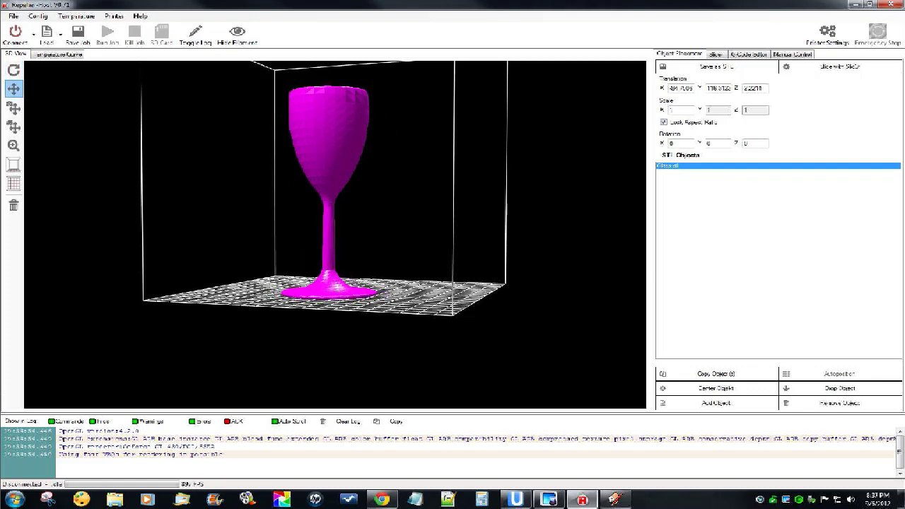
{"action": "left_click_drag", "start_coordinate": [318, 212], "coordinate": [335, 263]}
{"action": "left_click", "coordinate": [14, 127]}
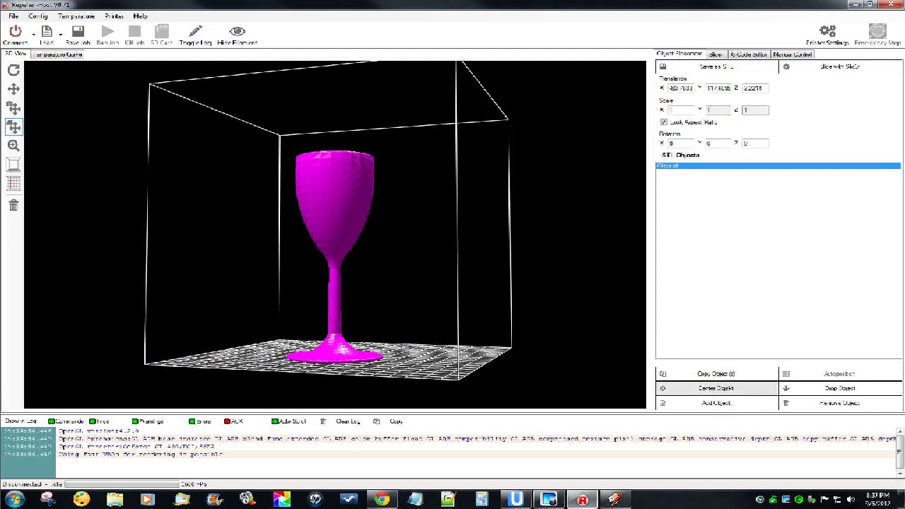
Step: Center the single glass on the print bed again and drop it onto the bed surface
{"action": "left_click", "coordinate": [716, 388]}
{"action": "left_click", "coordinate": [839, 388]}
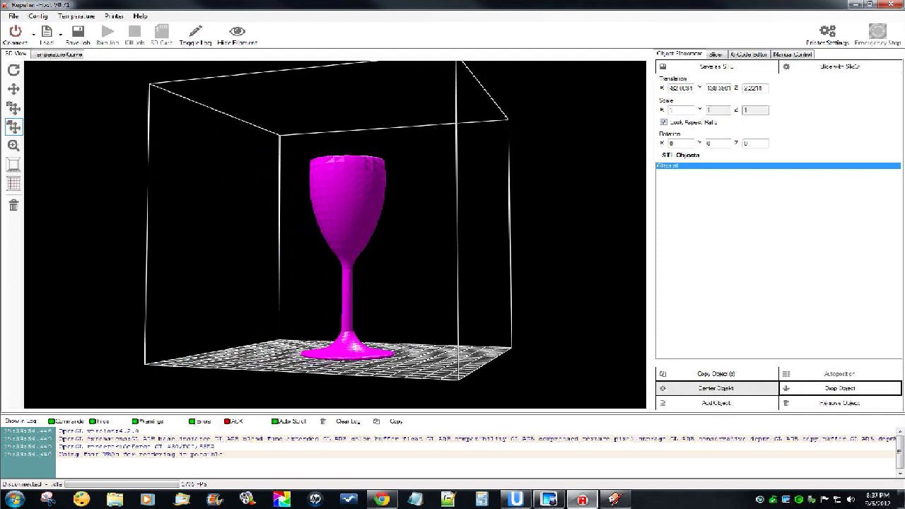
{"action": "left_click", "coordinate": [716, 388]}
{"action": "left_click", "coordinate": [839, 388]}
{"action": "left_click_drag", "start_coordinate": [347, 263], "coordinate": [340, 266]}
{"action": "left_click", "coordinate": [839, 388]}
{"action": "left_click", "coordinate": [716, 388]}
{"action": "left_click", "coordinate": [716, 388]}
{"action": "left_click", "coordinate": [839, 388]}
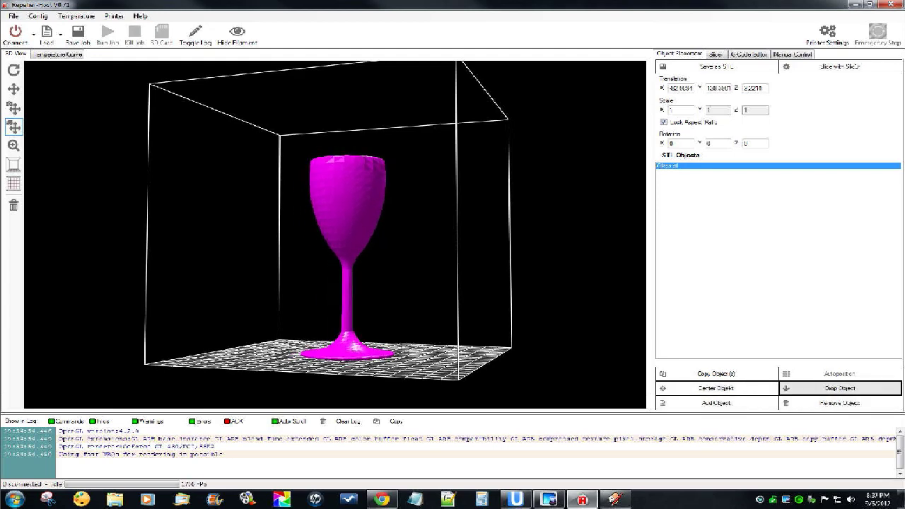
{"action": "left_click", "coordinate": [13, 69]}
{"action": "left_click_drag", "start_coordinate": [283, 205], "coordinate": [288, 270]}
{"action": "scroll", "coordinate": [335, 234], "scroll_direction": "down", "scroll_amount": 3}
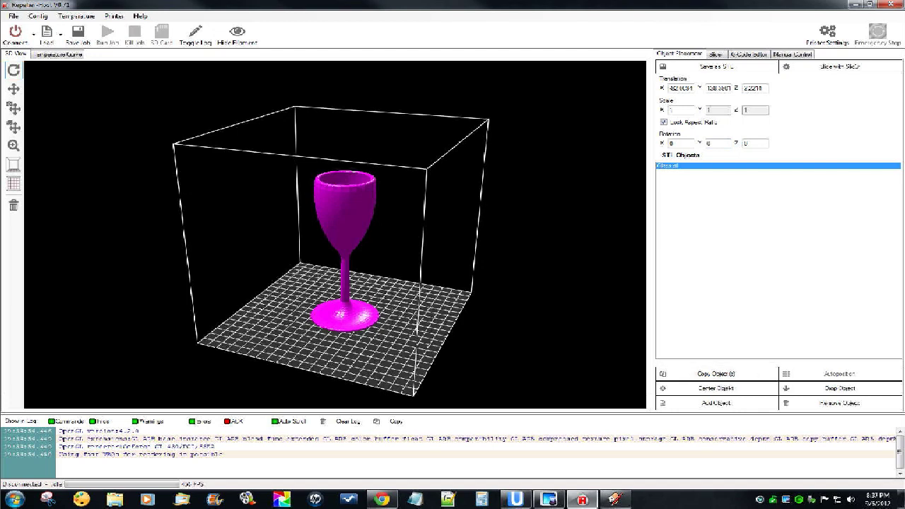
Step: Make Skeinforge the active slicer and switch back to Slic3r
{"action": "left_click", "coordinate": [717, 55]}
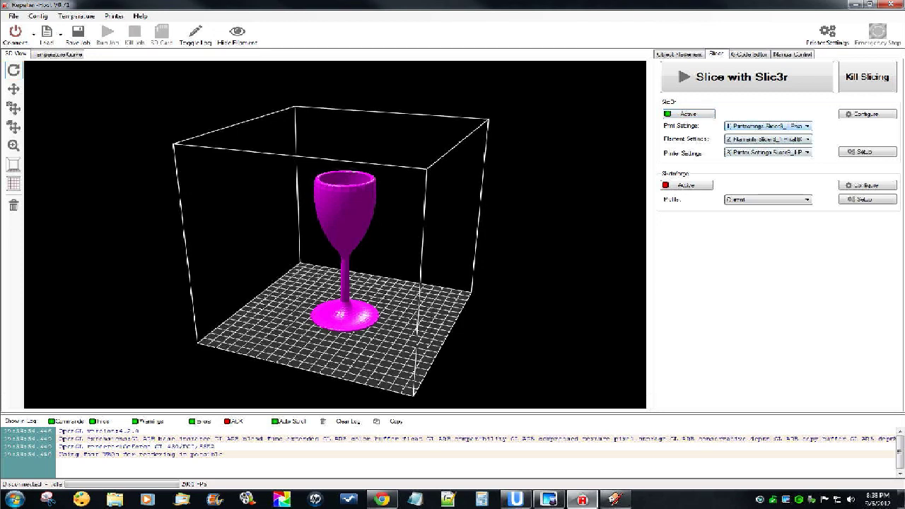
{"action": "left_click", "coordinate": [685, 185]}
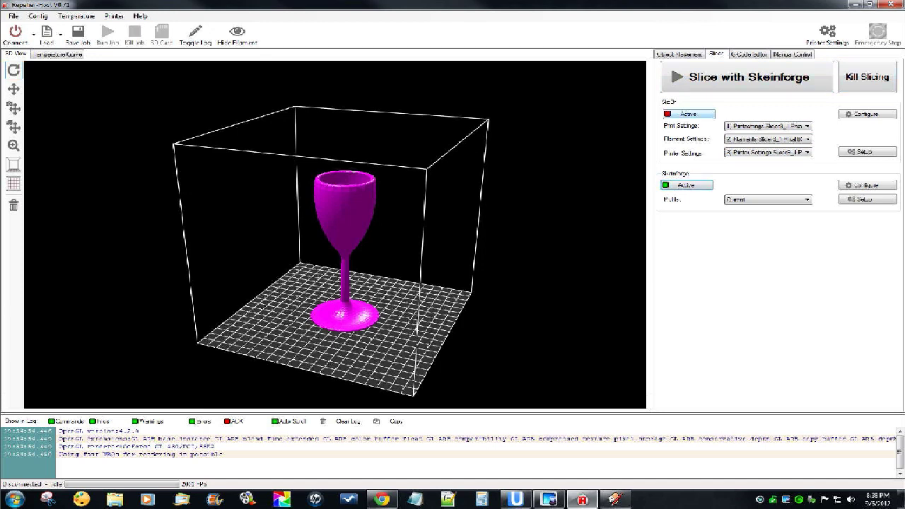
{"action": "left_click", "coordinate": [688, 114]}
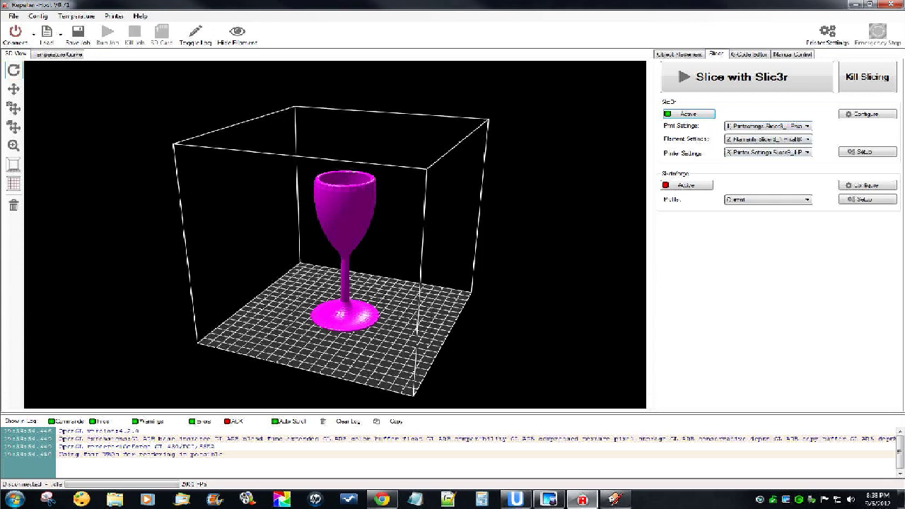
Step: Open the Slic3r configuration window and minimize the SketchUp window behind it
{"action": "key", "text": "Tab"}
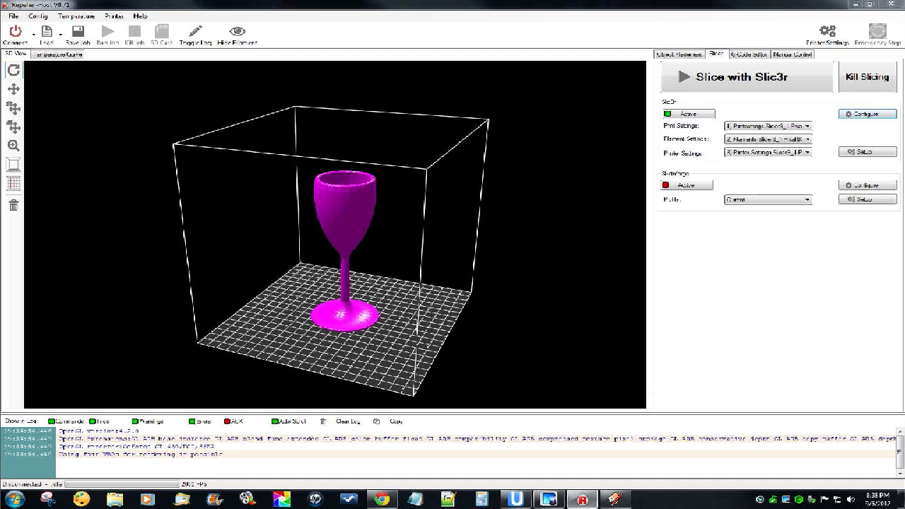
{"action": "left_click_drag", "start_coordinate": [297, 104], "coordinate": [384, 107]}
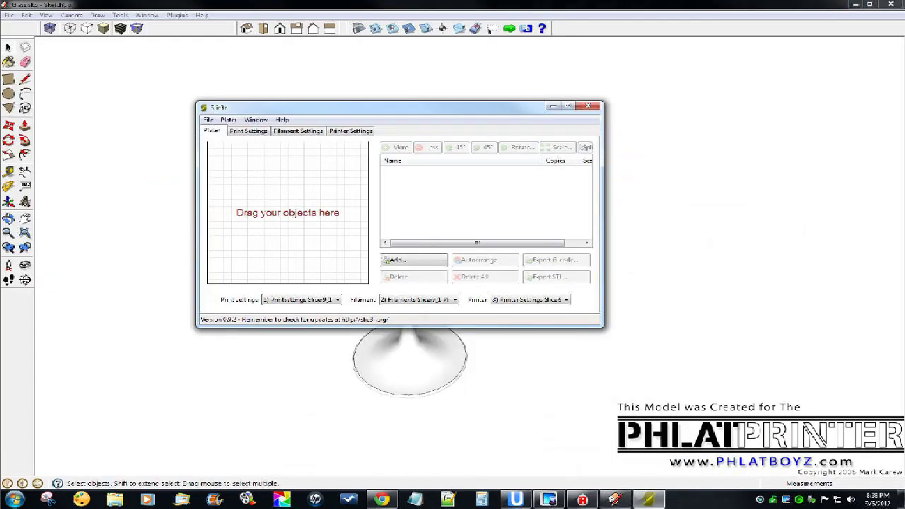
{"action": "left_click", "coordinate": [856, 4]}
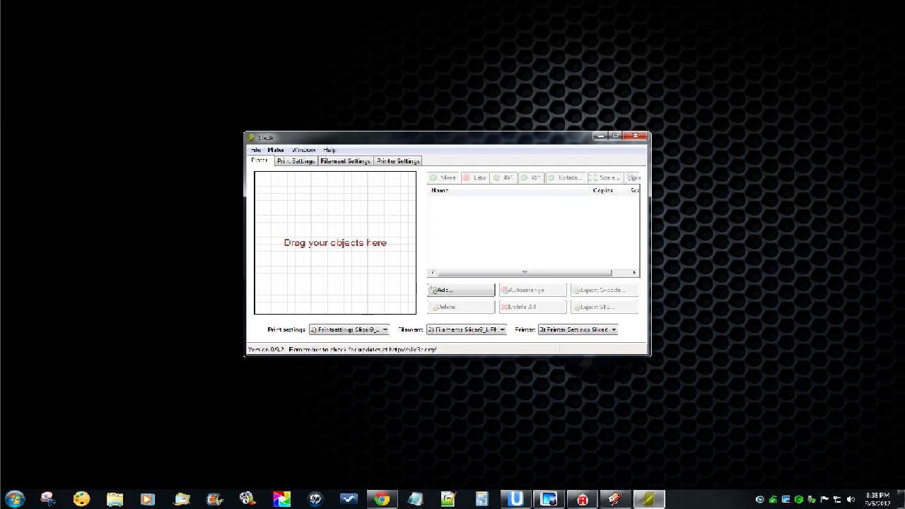
{"action": "left_click", "coordinate": [256, 150]}
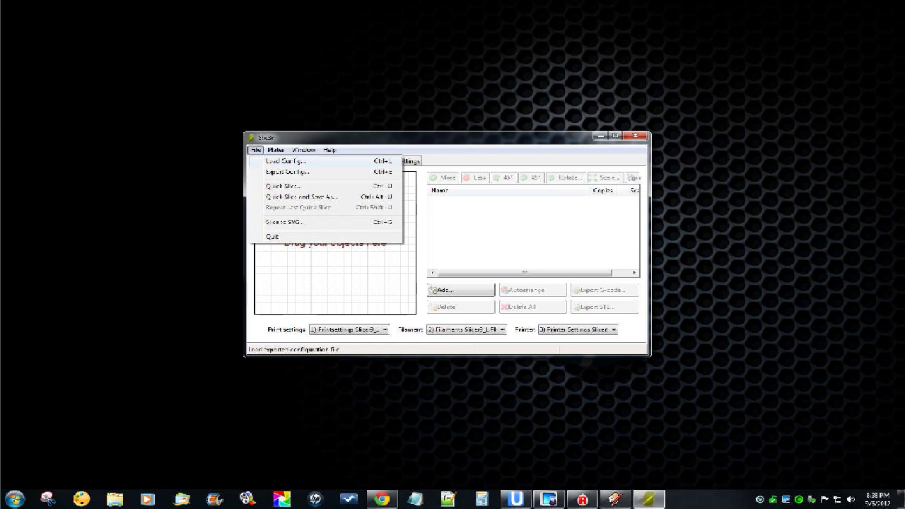
{"action": "key", "text": "Escape"}
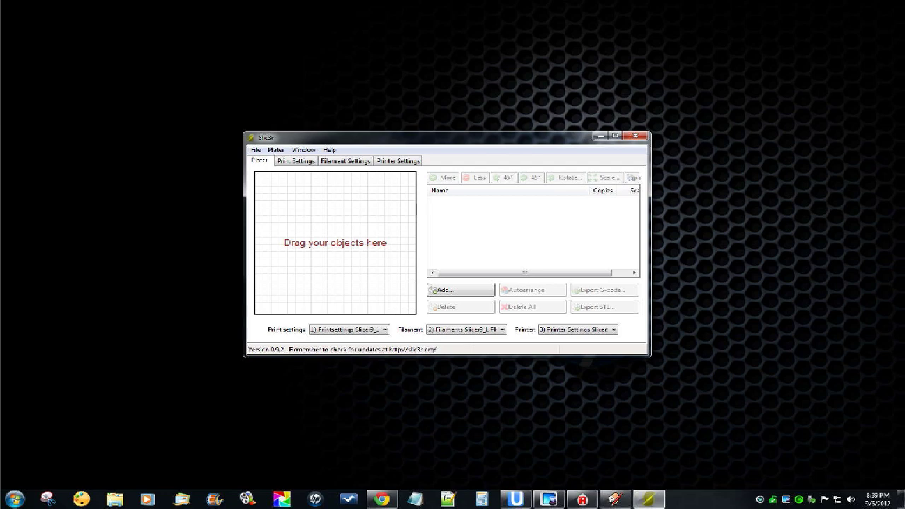
Step: Look over the print and filament settings, and examine the printer's General, Custom G-code and Extruder 1 pages
{"action": "left_click", "coordinate": [296, 161]}
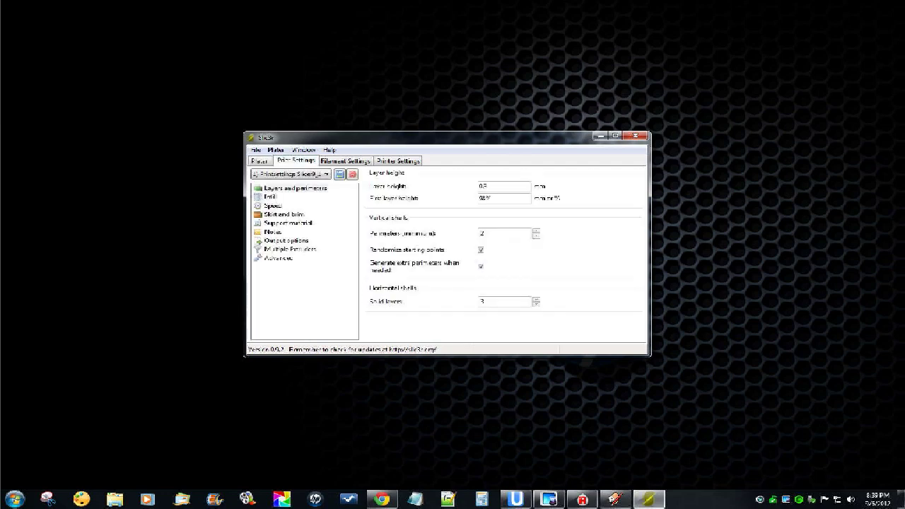
{"action": "left_click", "coordinate": [345, 161]}
{"action": "left_click", "coordinate": [398, 160]}
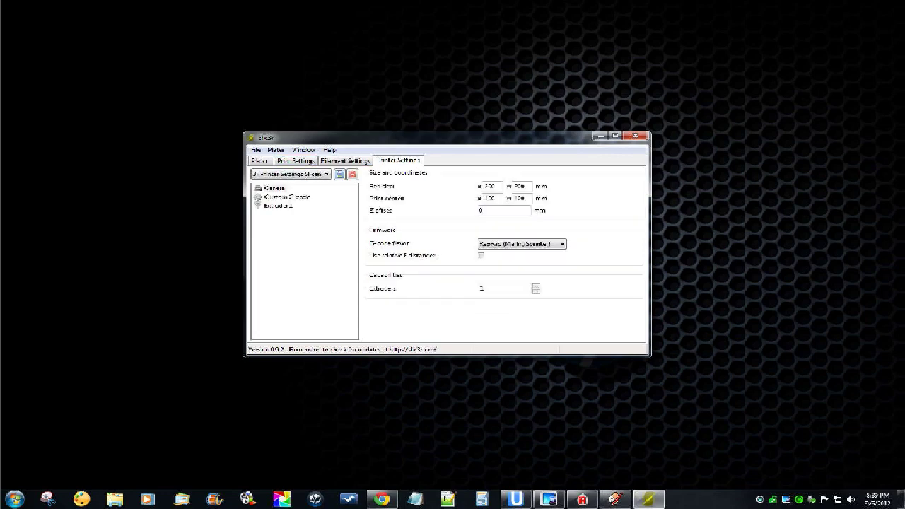
{"action": "left_click", "coordinate": [278, 206]}
{"action": "left_click", "coordinate": [287, 197]}
{"action": "left_click", "coordinate": [275, 188]}
{"action": "left_click", "coordinate": [287, 197]}
{"action": "left_click", "coordinate": [278, 206]}
Step: Go through every print settings page, from Layers and perimeters to Advanced
{"action": "left_click", "coordinate": [295, 160]}
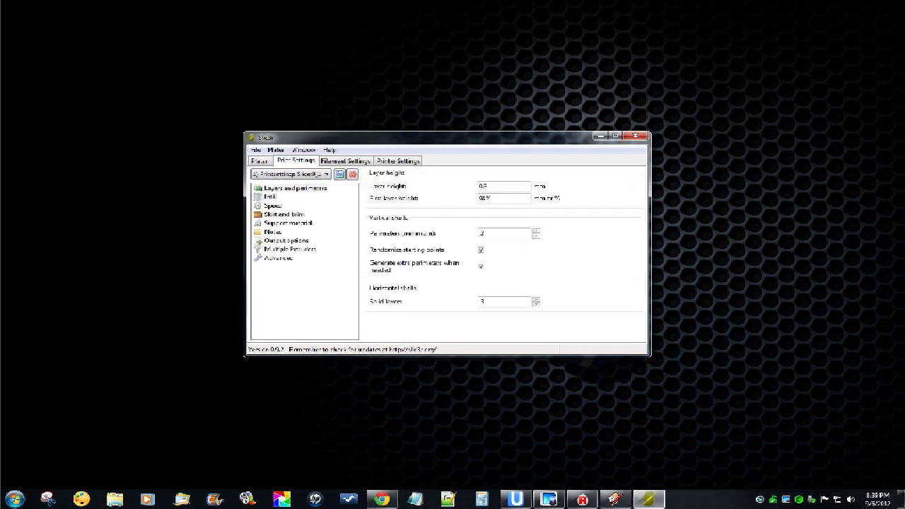
{"action": "left_click", "coordinate": [295, 188]}
{"action": "left_click", "coordinate": [271, 197]}
{"action": "left_click", "coordinate": [273, 206]}
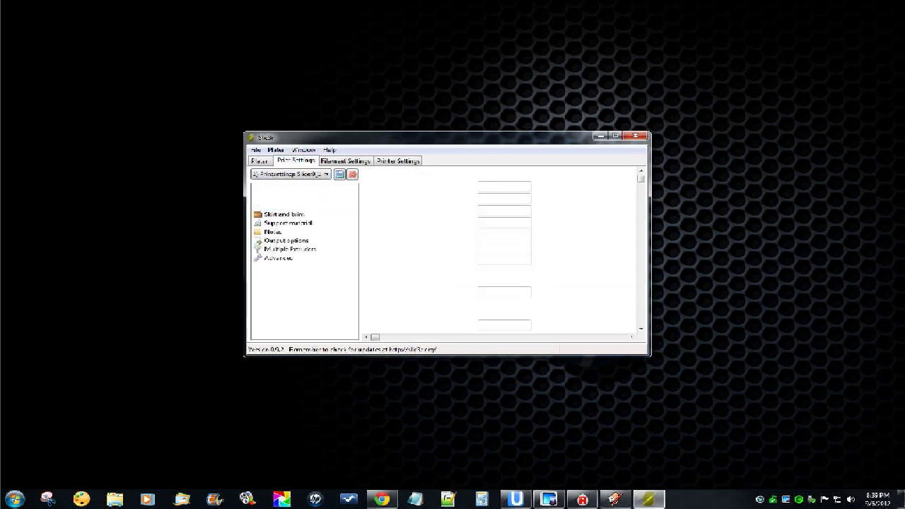
{"action": "left_click", "coordinate": [284, 214]}
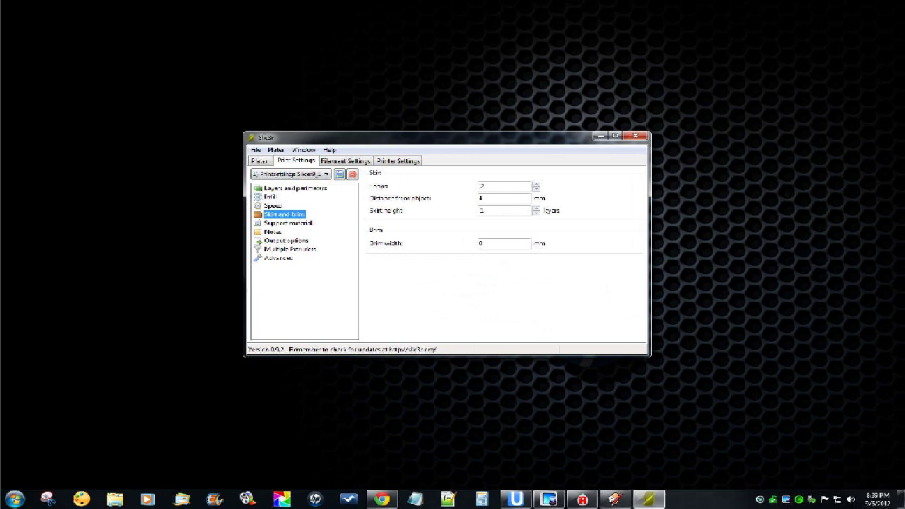
{"action": "left_click", "coordinate": [288, 223]}
{"action": "left_click", "coordinate": [273, 231]}
{"action": "left_click", "coordinate": [285, 240]}
{"action": "left_click", "coordinate": [290, 250]}
{"action": "left_click", "coordinate": [278, 258]}
{"action": "left_click", "coordinate": [295, 188]}
Step: Examine the filament diameter, temperature and cooling options in the filament settings
{"action": "left_click", "coordinate": [345, 162]}
{"action": "left_click", "coordinate": [277, 188]}
{"action": "left_click", "coordinate": [276, 197]}
{"action": "left_click", "coordinate": [276, 188]}
{"action": "left_click", "coordinate": [276, 197]}
{"action": "left_click", "coordinate": [276, 188]}
{"action": "left_click", "coordinate": [276, 197]}
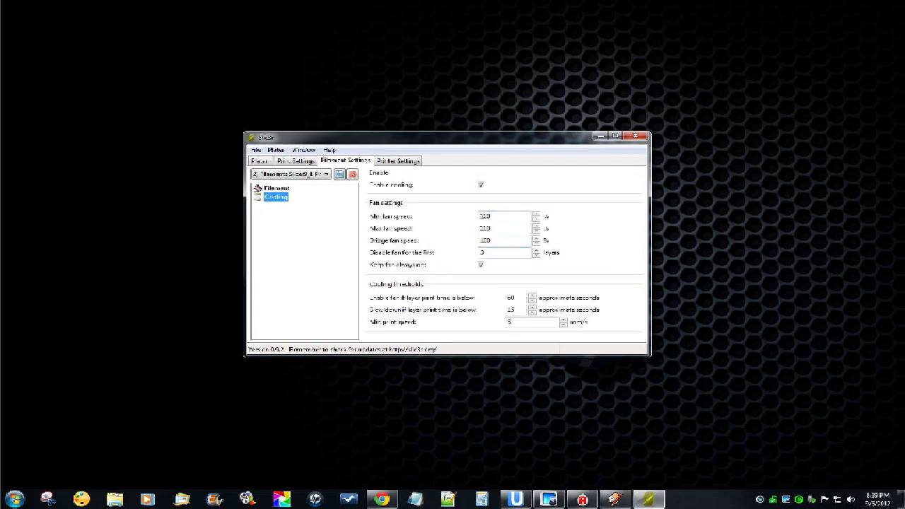
{"action": "left_click", "coordinate": [277, 188]}
Step: Review the infill, skirt and brim, support material, and layers and perimeters options of the print settings
{"action": "left_click", "coordinate": [296, 161]}
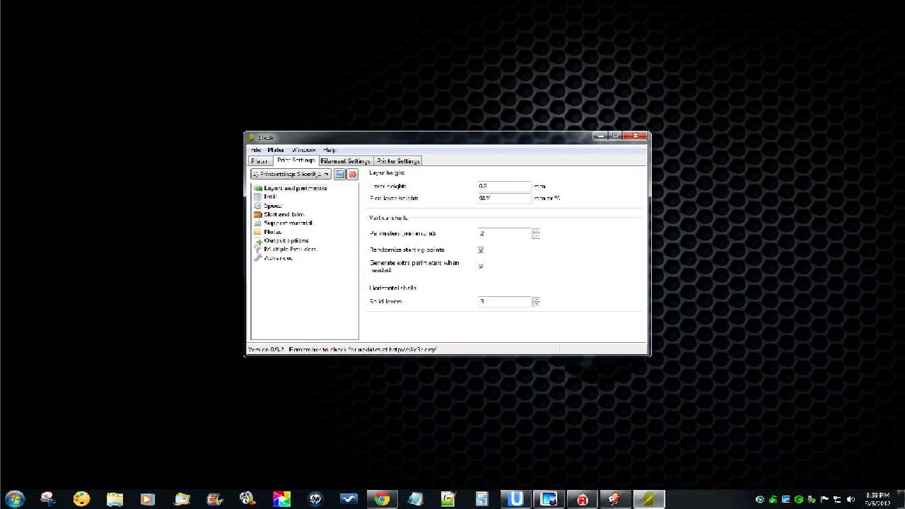
{"action": "left_click", "coordinate": [271, 197]}
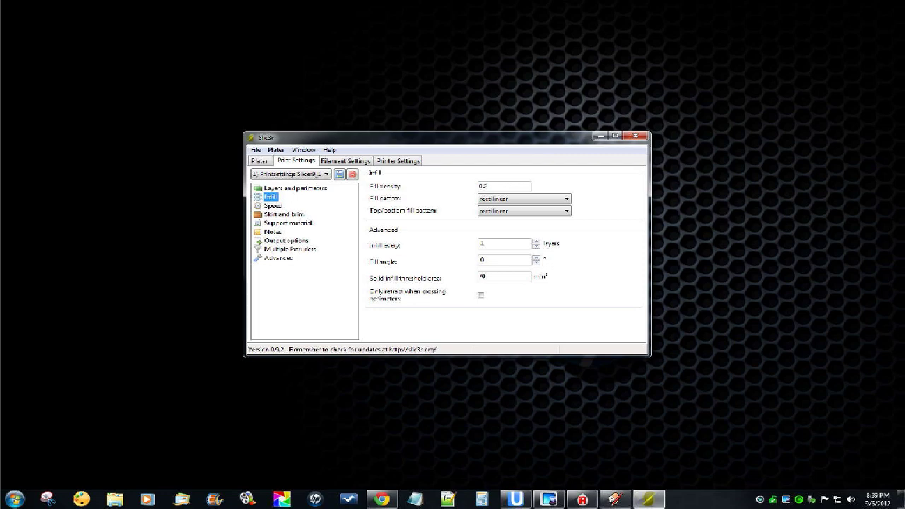
{"action": "left_click", "coordinate": [284, 214]}
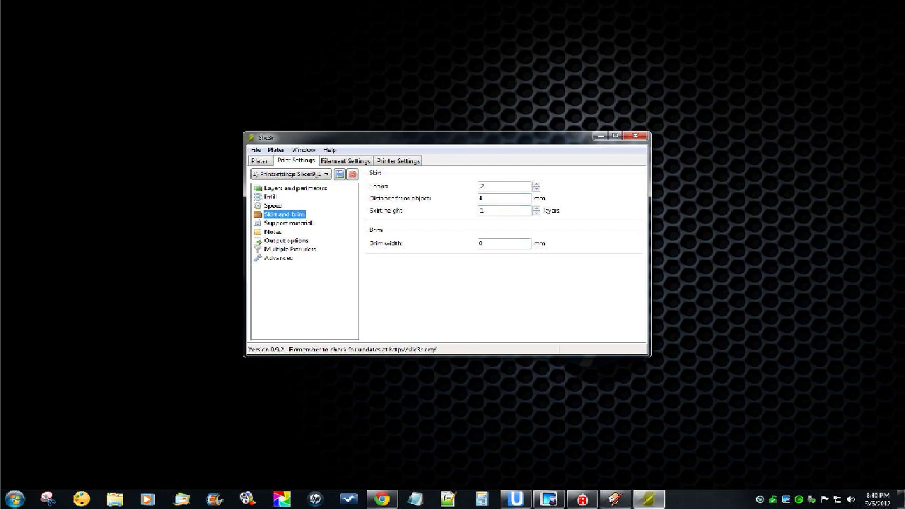
{"action": "left_click", "coordinate": [287, 224]}
{"action": "key", "text": "Up"}
{"action": "key", "text": "Up"}
{"action": "key", "text": "Up"}
{"action": "key", "text": "Up"}
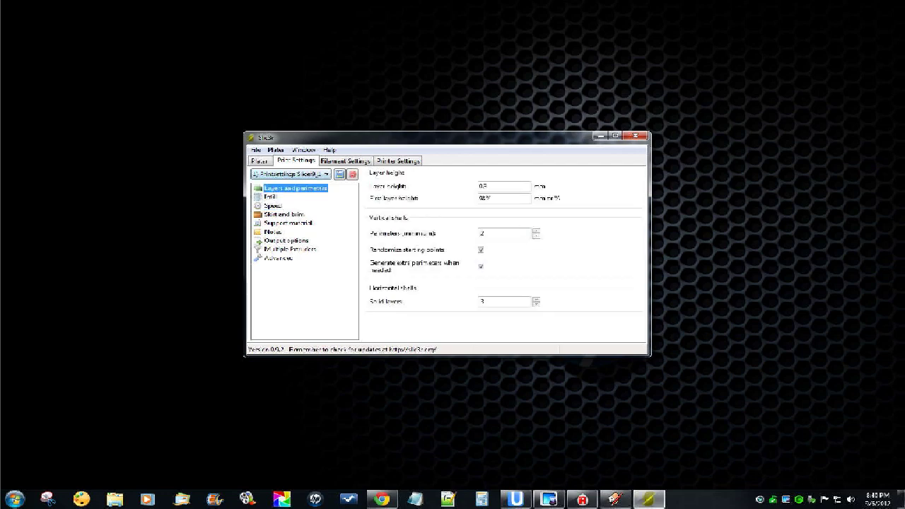
Step: Check the saved profiles available for the print and filament settings, and view the printer settings
{"action": "left_click", "coordinate": [326, 174]}
{"action": "left_click", "coordinate": [326, 174]}
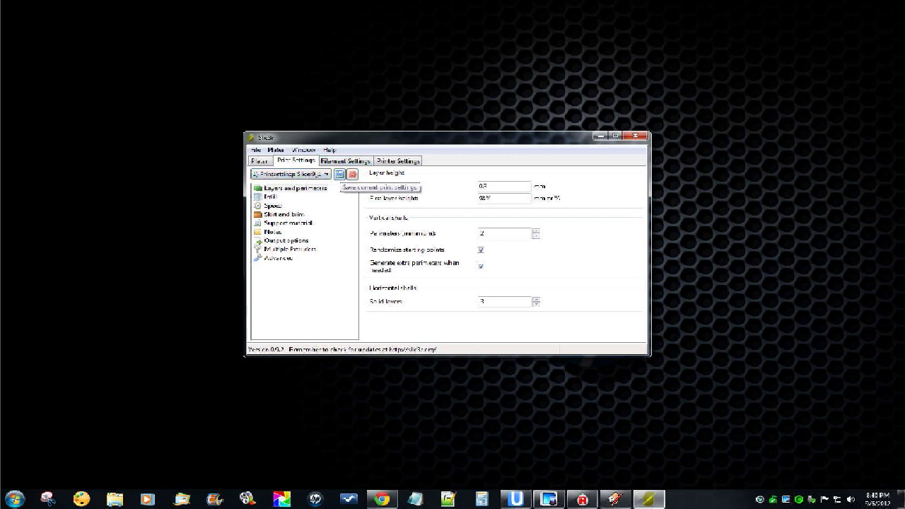
{"action": "left_click", "coordinate": [344, 161]}
{"action": "left_click", "coordinate": [311, 174]}
{"action": "left_click", "coordinate": [311, 174]}
{"action": "left_click", "coordinate": [295, 161]}
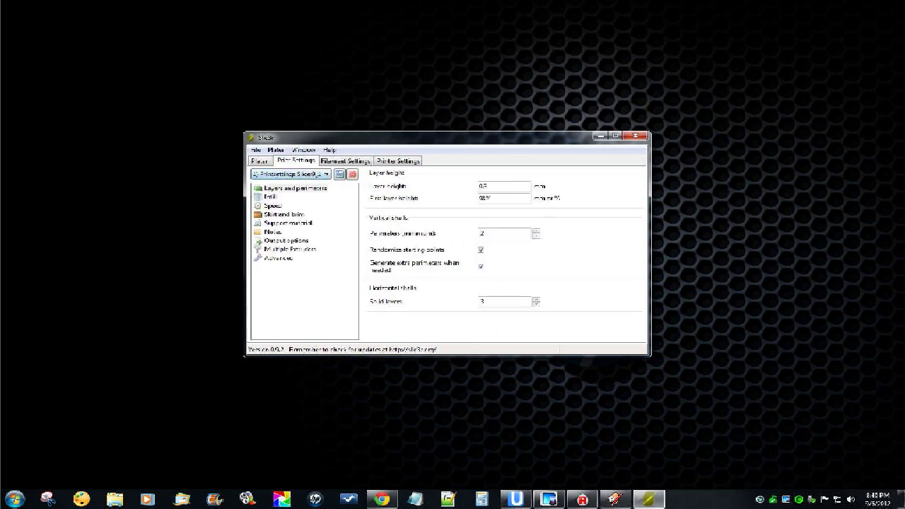
{"action": "left_click", "coordinate": [345, 161]}
{"action": "left_click", "coordinate": [398, 161]}
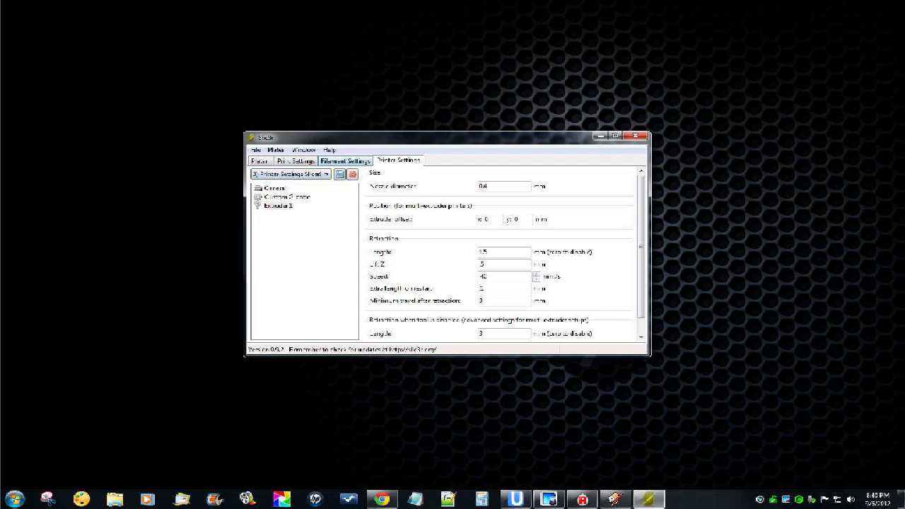
Step: Compare the print, filament and printer settings once more and check the configuration export option
{"action": "key", "text": "ctrl+shift+Tab"}
{"action": "key", "text": "ctrl+shift+Tab"}
{"action": "key", "text": "ctrl+Tab"}
{"action": "key", "text": "ctrl+Tab"}
{"action": "key", "text": "ctrl+shift+Tab"}
{"action": "key", "text": "ctrl+shift+Tab"}
{"action": "key", "text": "ctrl+Tab"}
{"action": "key", "text": "ctrl+Tab"}
{"action": "key", "text": "ctrl+shift+Tab"}
{"action": "key", "text": "ctrl+shift+Tab"}
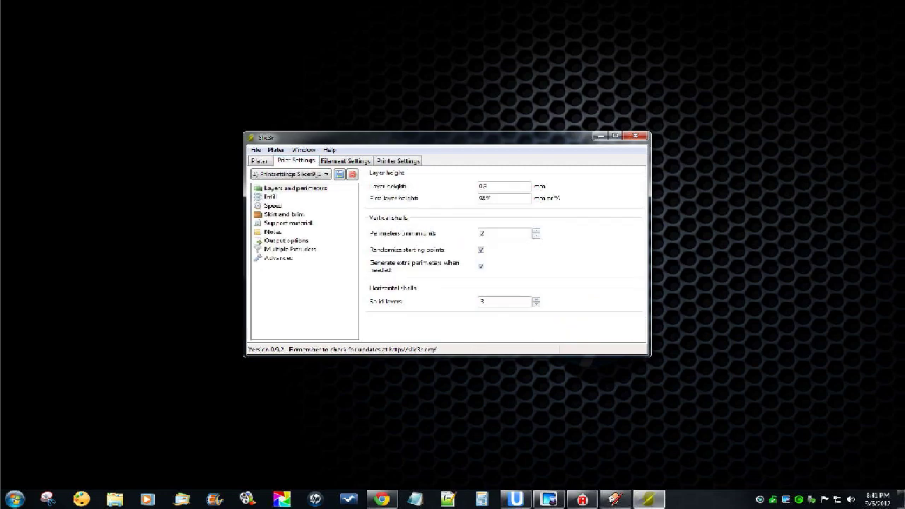
{"action": "key", "text": "ctrl+Tab"}
{"action": "key", "text": "ctrl+Tab"}
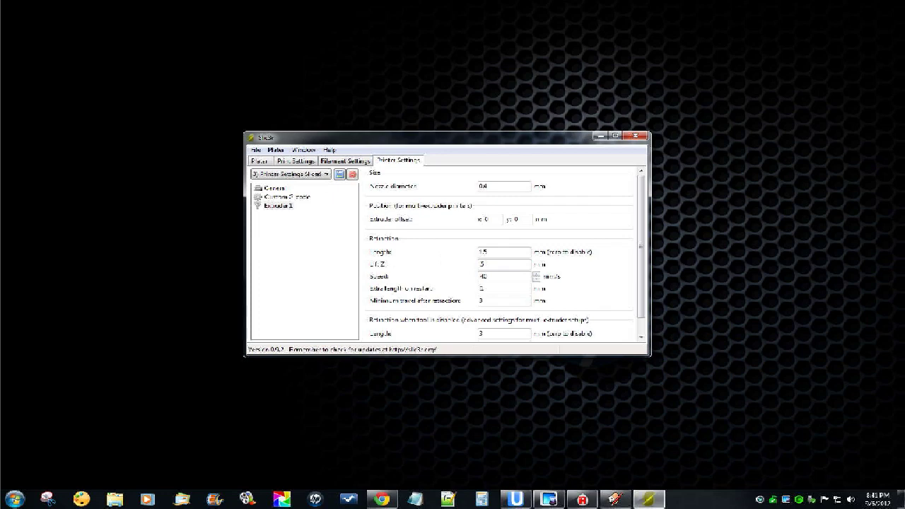
{"action": "key", "text": "ctrl+shift+Tab"}
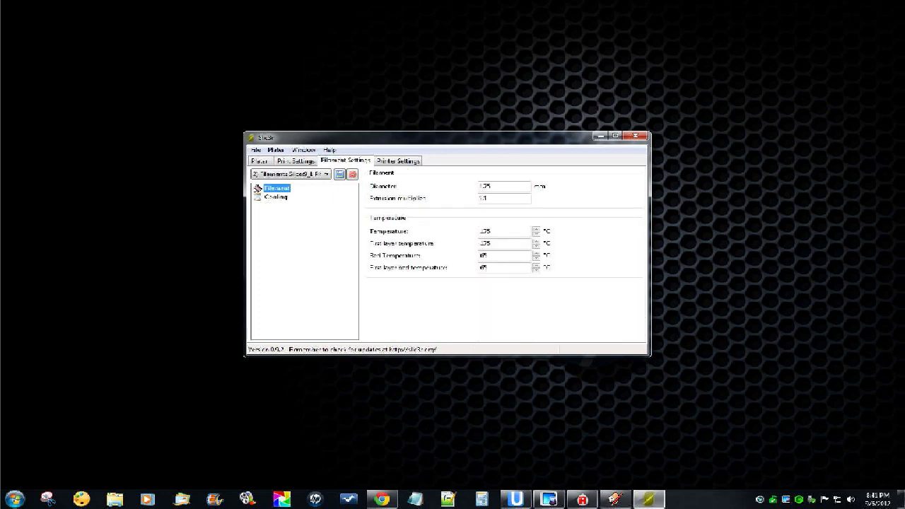
{"action": "key", "text": "ctrl+shift+Tab"}
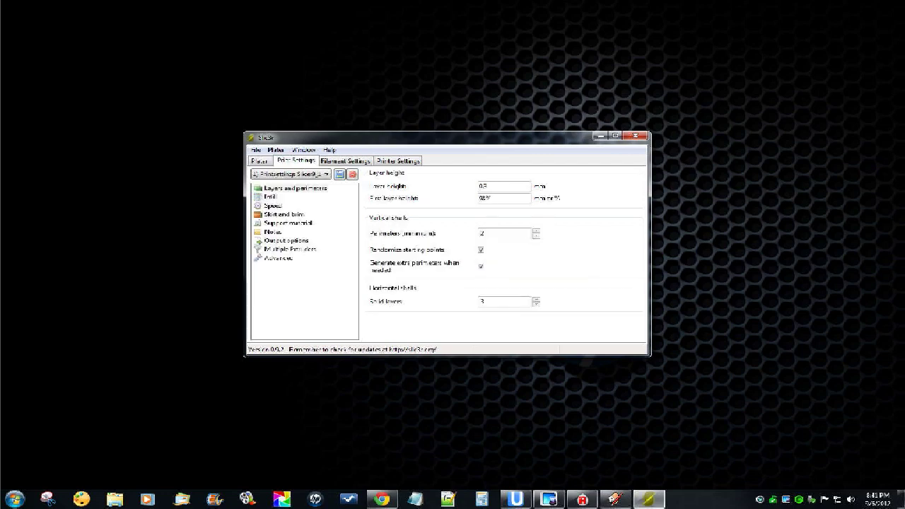
{"action": "key", "text": "alt+f"}
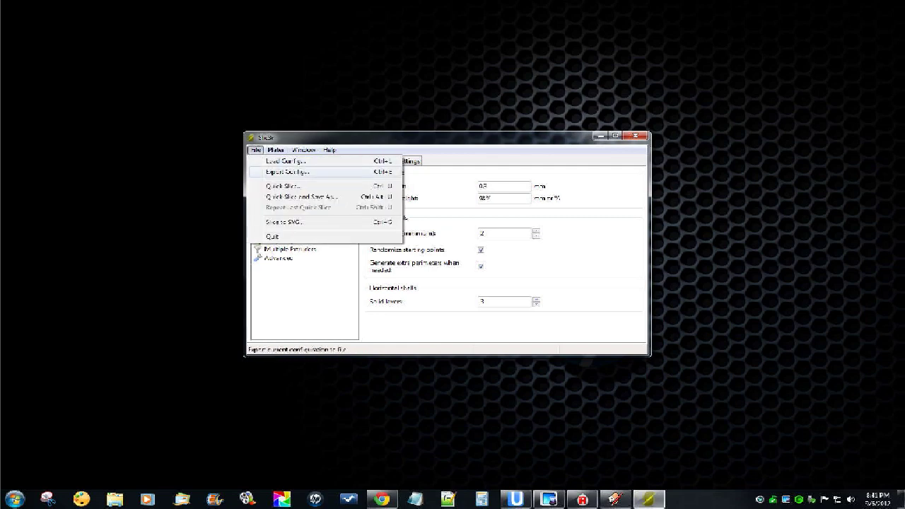
{"action": "key", "text": "Left"}
{"action": "key", "text": "Escape"}
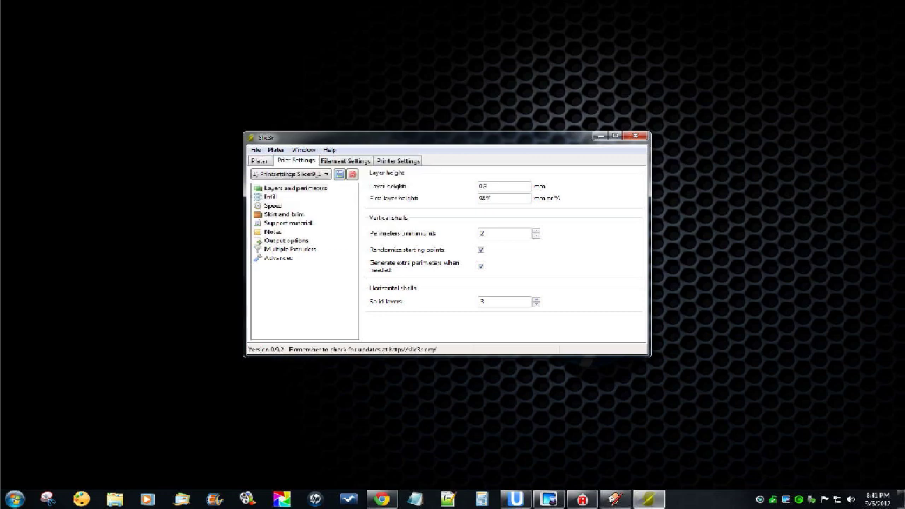
Step: Recheck the filament, printer and print settings, close Slic3r, and switch back to Repetier-Host
{"action": "left_click", "coordinate": [345, 161]}
{"action": "left_click", "coordinate": [397, 161]}
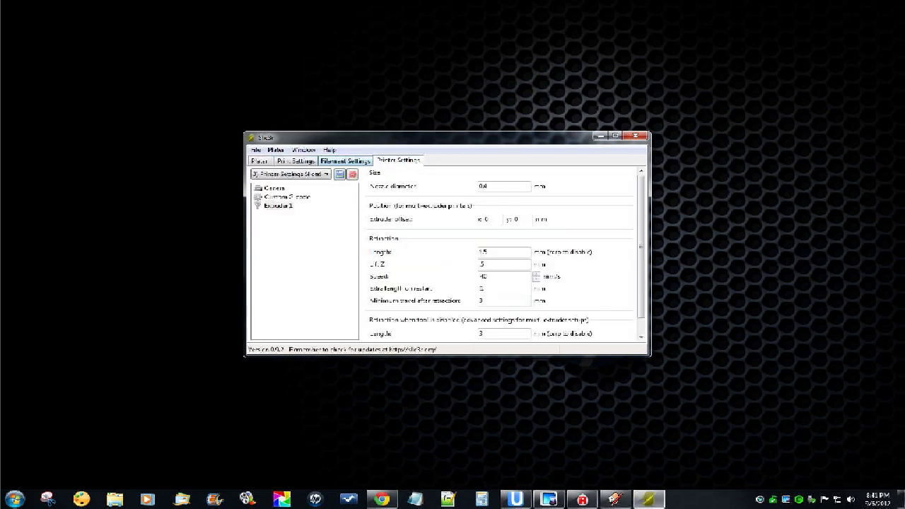
{"action": "left_click", "coordinate": [296, 160]}
{"action": "left_click", "coordinate": [636, 136]}
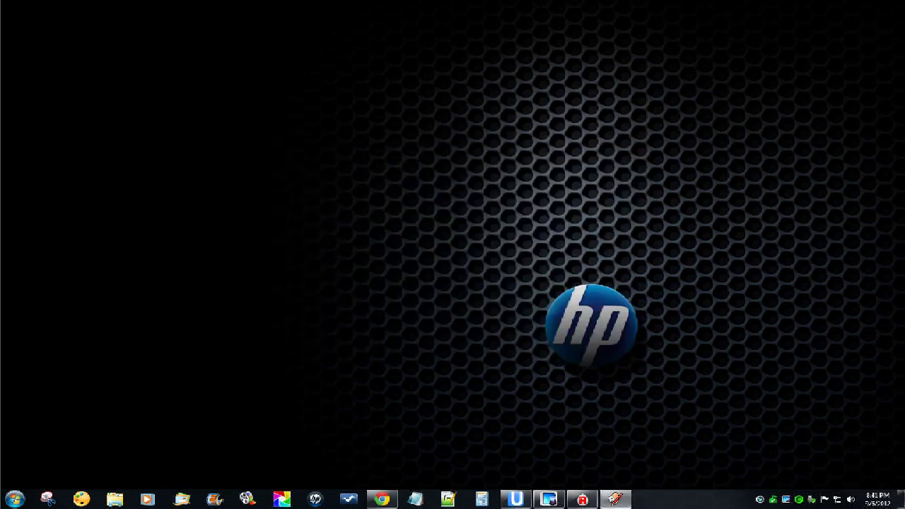
{"action": "left_click", "coordinate": [583, 499]}
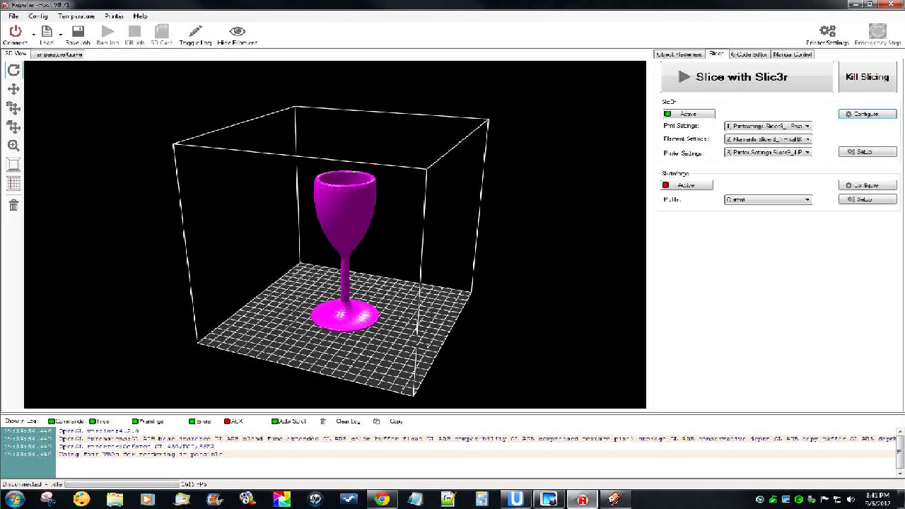
Step: Check the profiles available for the Slic3r print, filament and printer settings, keeping the current selections
{"action": "left_click", "coordinate": [805, 125]}
{"action": "left_click", "coordinate": [806, 126]}
{"action": "left_click", "coordinate": [806, 139]}
{"action": "left_click", "coordinate": [806, 140]}
{"action": "left_click", "coordinate": [805, 153]}
{"action": "left_click", "coordinate": [806, 161]}
{"action": "left_click", "coordinate": [806, 139]}
{"action": "left_click", "coordinate": [806, 148]}
{"action": "left_click", "coordinate": [806, 127]}
{"action": "left_click", "coordinate": [806, 127]}
{"action": "left_click", "coordinate": [806, 140]}
{"action": "left_click", "coordinate": [806, 140]}
{"action": "left_click", "coordinate": [805, 152]}
{"action": "left_click", "coordinate": [806, 153]}
Step: Scale the wine glass uniformly to 0.7 with the aspect ratio locked
{"action": "mouse_move", "coordinate": [339, 233]}
{"action": "left_mouse_down"}
{"action": "mouse_move", "coordinate": [337, 249]}
{"action": "mouse_move", "coordinate": [325, 241]}
{"action": "mouse_move", "coordinate": [336, 240]}
{"action": "left_mouse_up"}
{"action": "scroll", "coordinate": [336, 240], "scroll_direction": "up", "scroll_amount": 2}
{"action": "scroll", "coordinate": [335, 237], "scroll_direction": "up", "scroll_amount": 4}
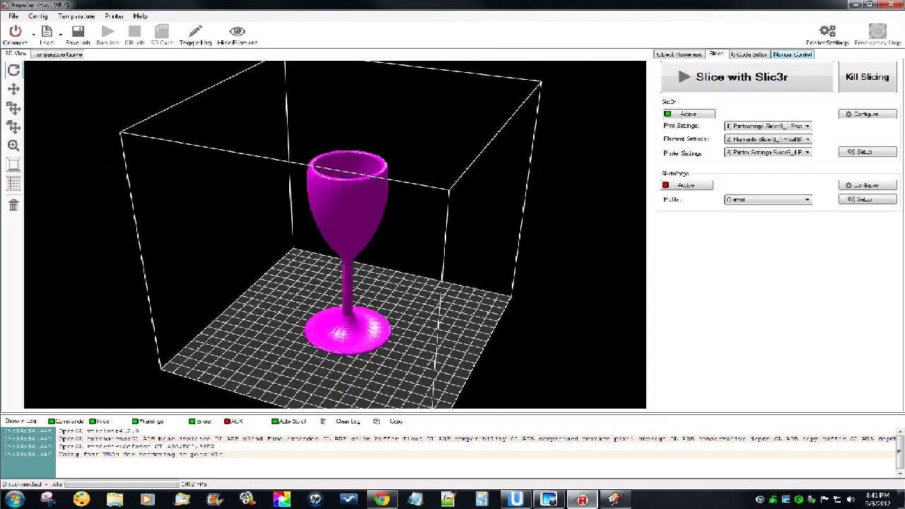
{"action": "left_click", "coordinate": [792, 54]}
{"action": "left_click", "coordinate": [679, 54]}
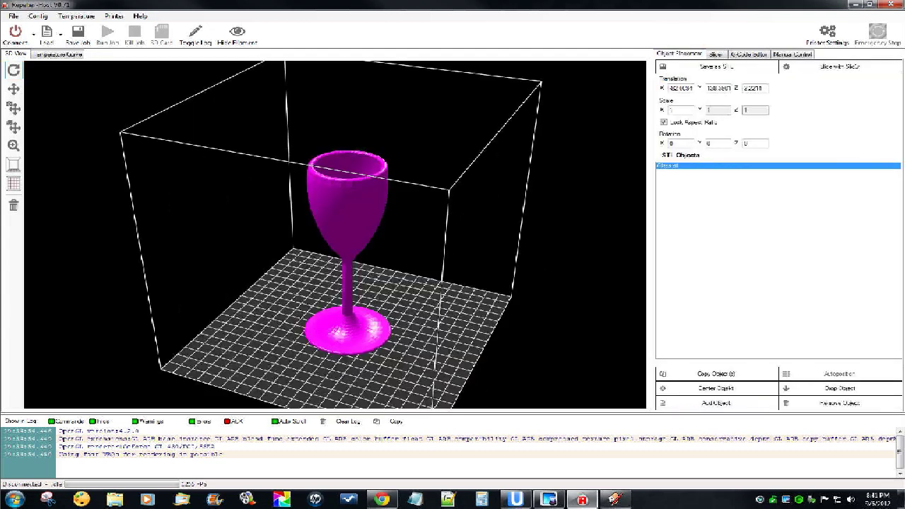
{"action": "double_click", "coordinate": [677, 110]}
{"action": "type", "text": "0.5"}
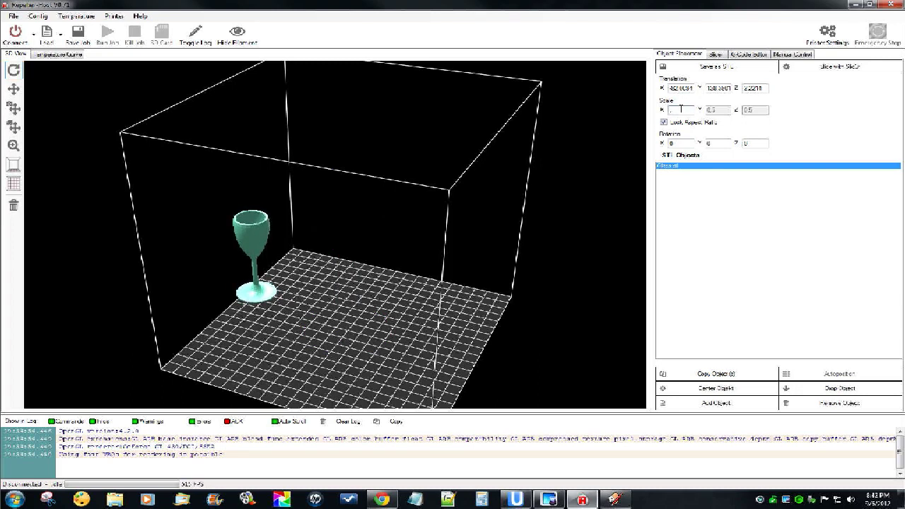
{"action": "key", "text": "BackSpace"}
{"action": "type", "text": "7"}
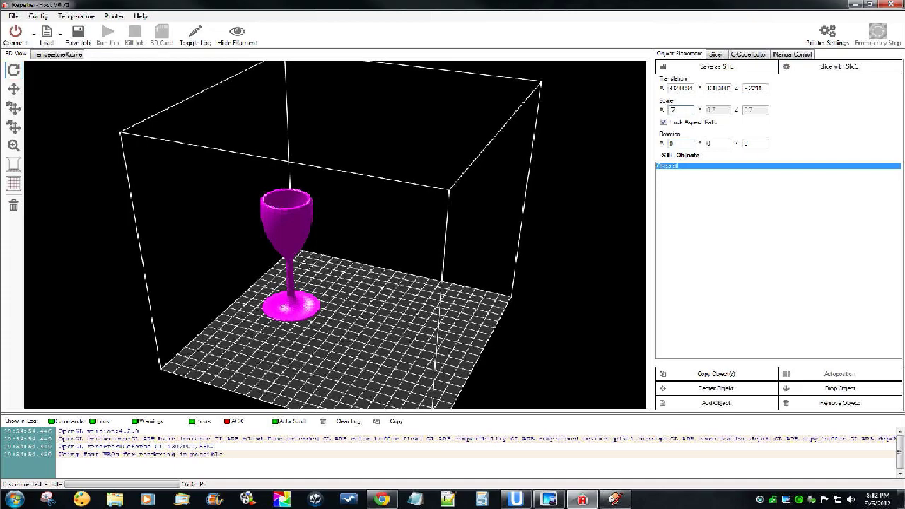
Step: Center the scaled glass on the print bed and drop it onto the bed surface
{"action": "left_click", "coordinate": [716, 388]}
{"action": "left_click", "coordinate": [839, 389]}
{"action": "left_click_drag", "start_coordinate": [453, 283], "coordinate": [473, 251]}
{"action": "scroll", "coordinate": [478, 287], "scroll_direction": "up", "scroll_amount": 4}
{"action": "scroll", "coordinate": [335, 235], "scroll_direction": "down", "scroll_amount": 4}
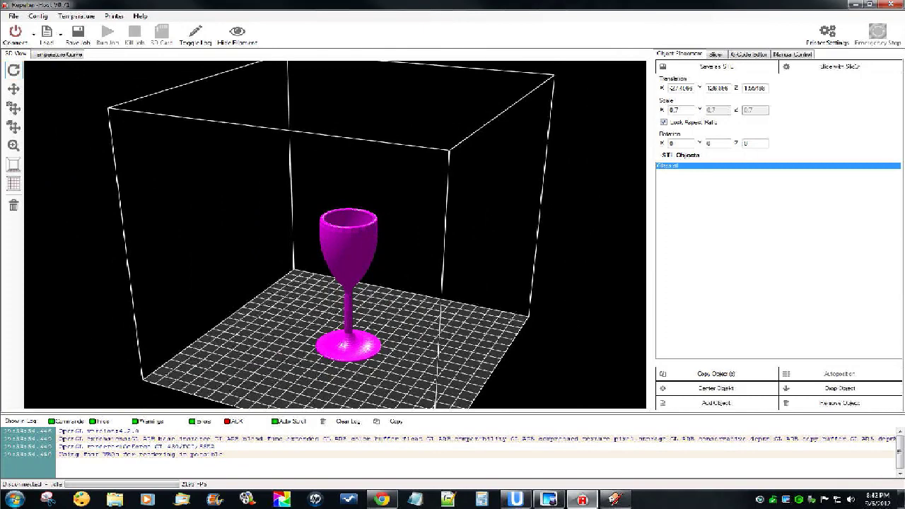
Step: Examine the bowl, stem and base of the scaled glass up close on the print bed
{"action": "scroll", "coordinate": [335, 234], "scroll_direction": "up", "scroll_amount": 8}
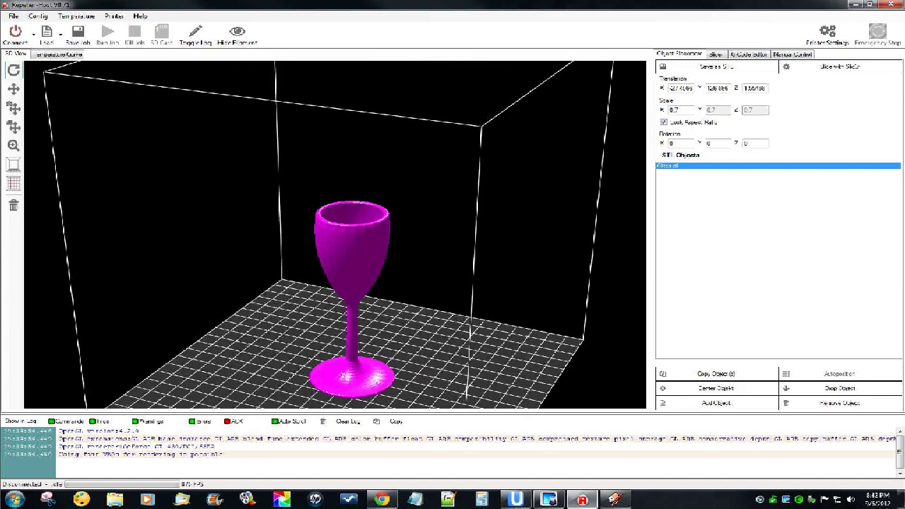
{"action": "right_click_drag", "start_coordinate": [359, 263], "coordinate": [361, 260]}
{"action": "middle_click_drag", "start_coordinate": [357, 262], "coordinate": [363, 156]}
{"action": "scroll", "coordinate": [335, 234], "scroll_direction": "up", "scroll_amount": 3}
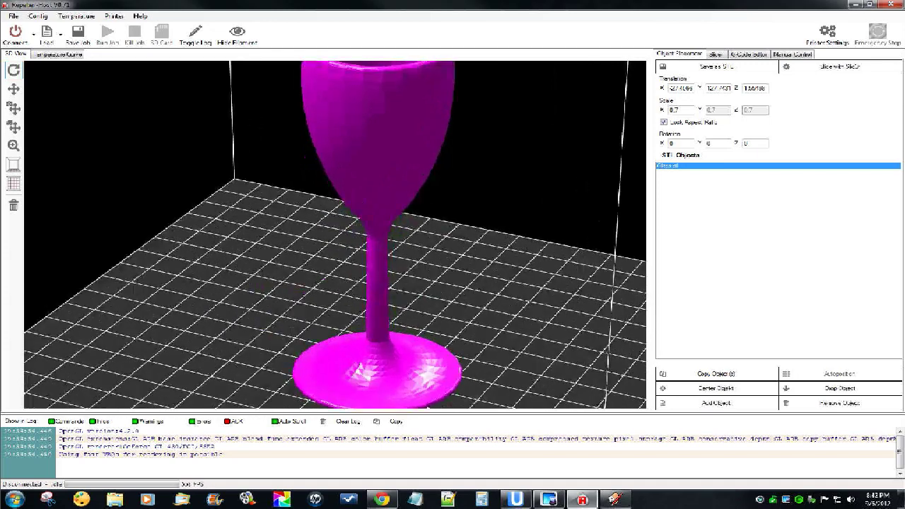
{"action": "scroll", "coordinate": [335, 234], "scroll_direction": "up", "scroll_amount": 1}
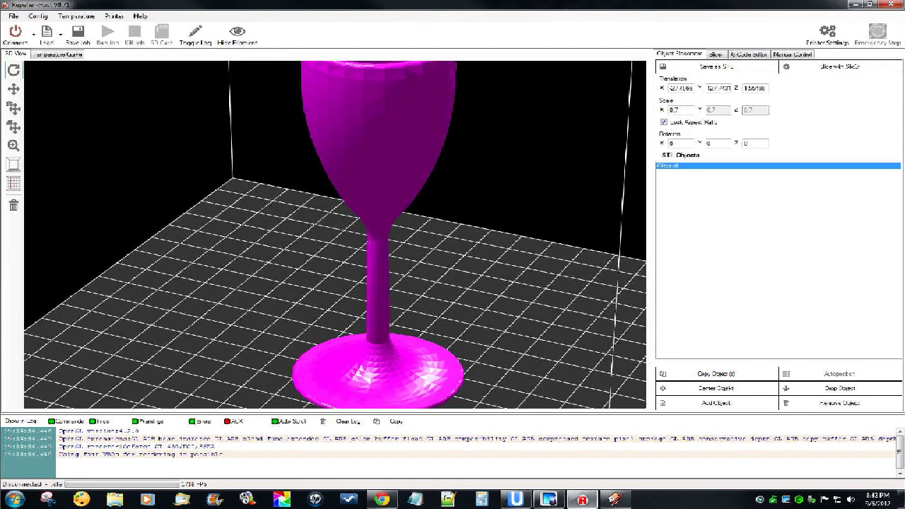
{"action": "scroll", "coordinate": [335, 233], "scroll_direction": "down", "scroll_amount": 6}
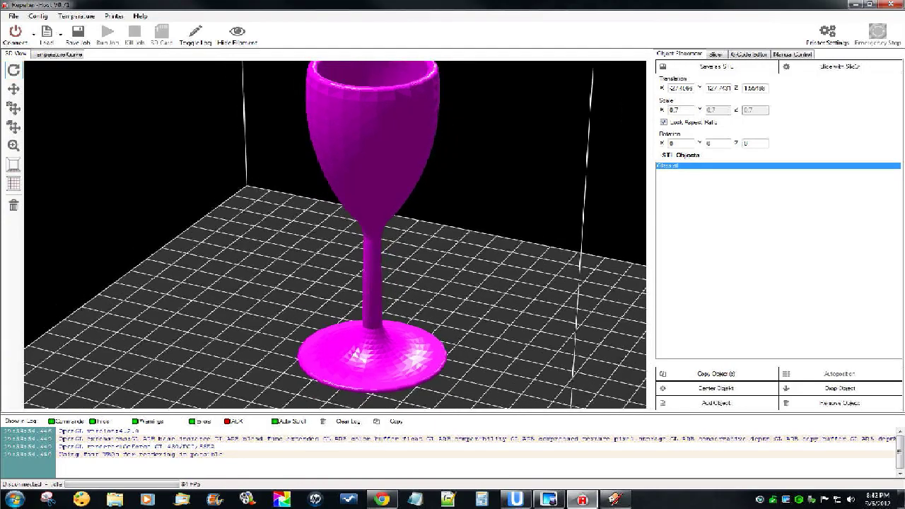